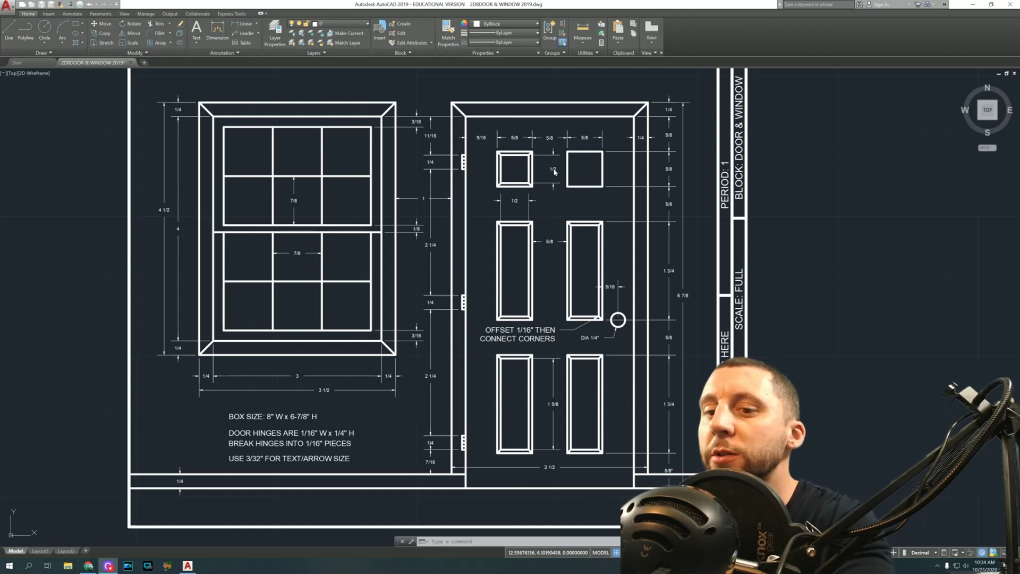
Review the finished dimensioned door-and-window reference drawing in AutoCAD 2019
key("alt+Tab")
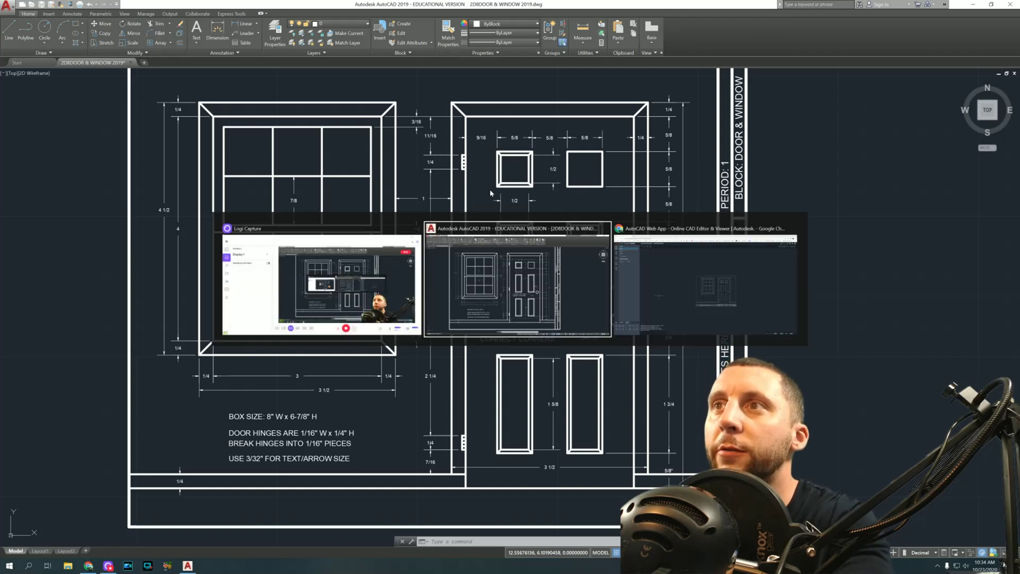
Switch to DOOR WINDOW.dwg in AutoCAD Web App and centre the window and door elevation
key("alt+Tab")
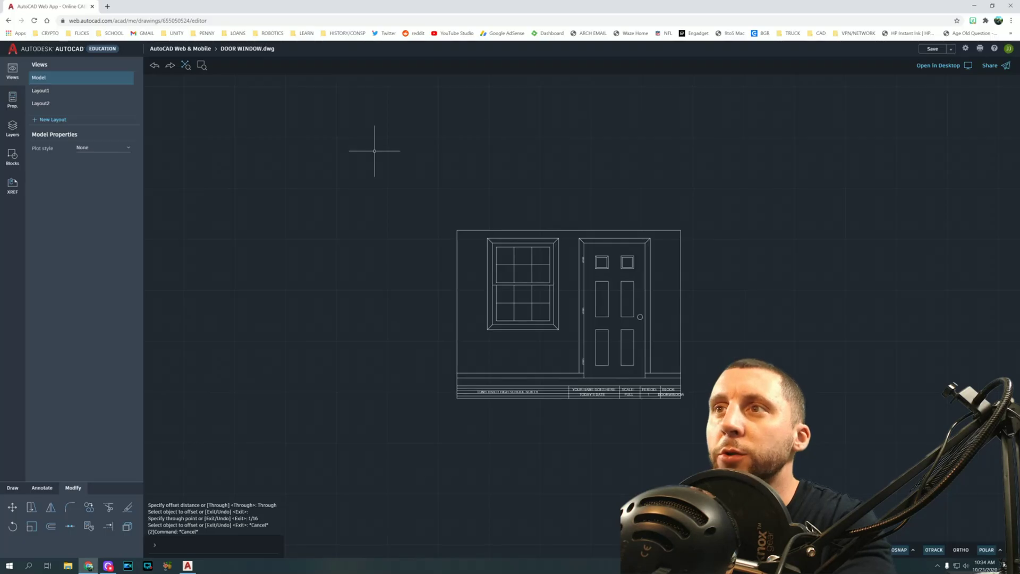
middle_click_drag(484, 255, 375, 212)
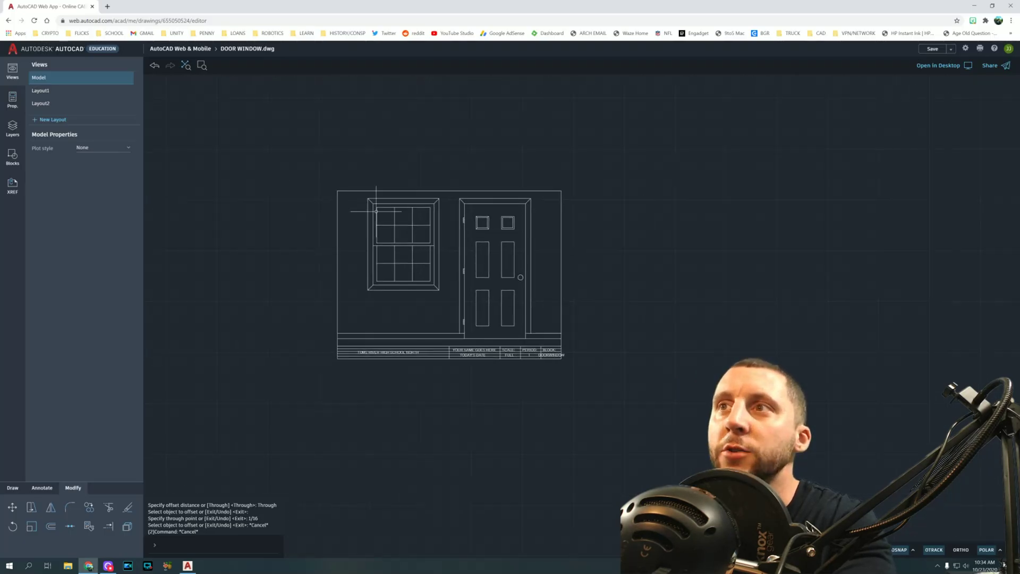
scroll(496, 253, "up", 3)
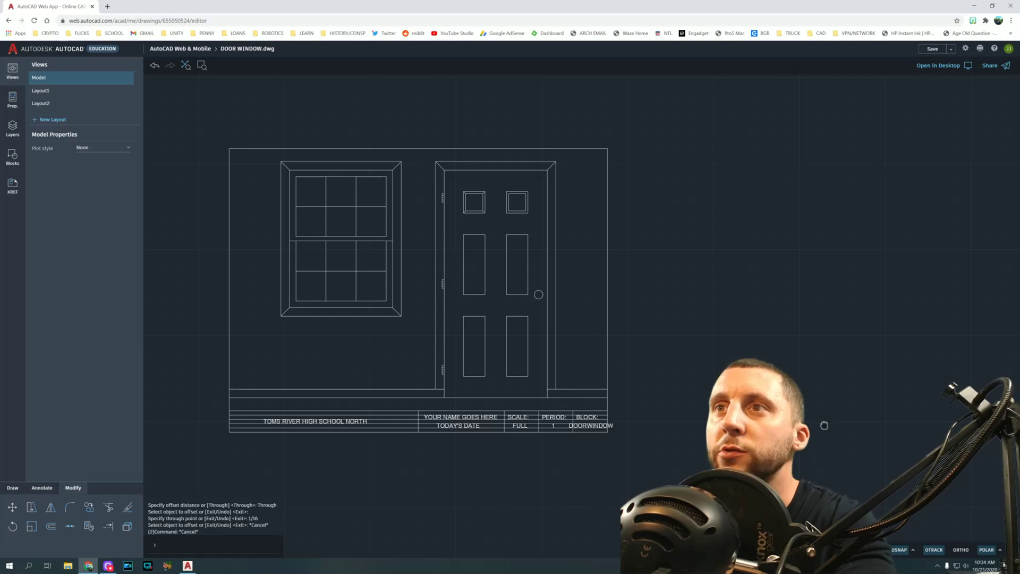
middle_click_drag(597, 308, 580, 298)
middle_click_drag(645, 301, 553, 295)
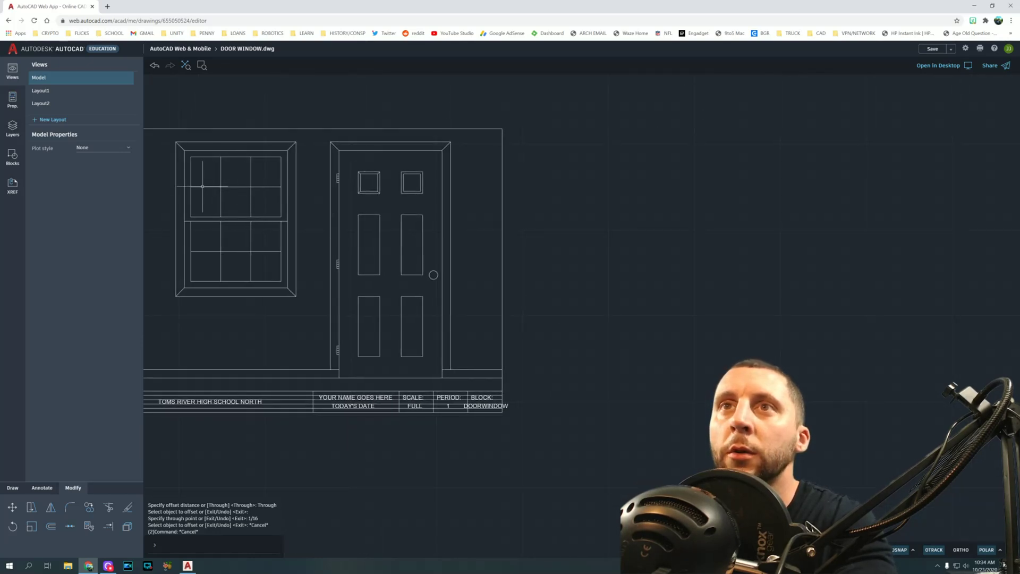
Select the window frame's left, bottom, right and top lines to inspect them
left_click(176, 196)
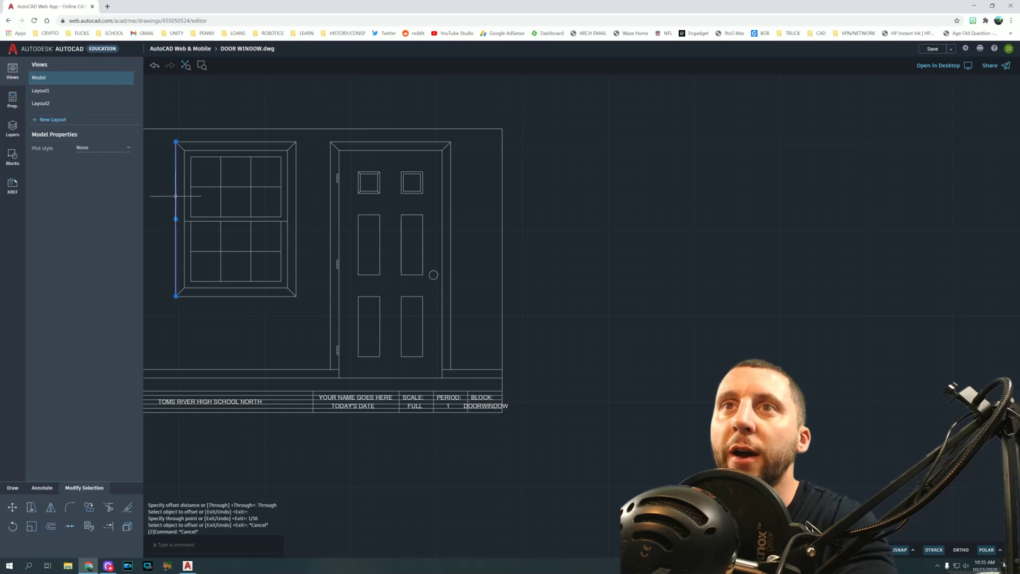
left_click(209, 296)
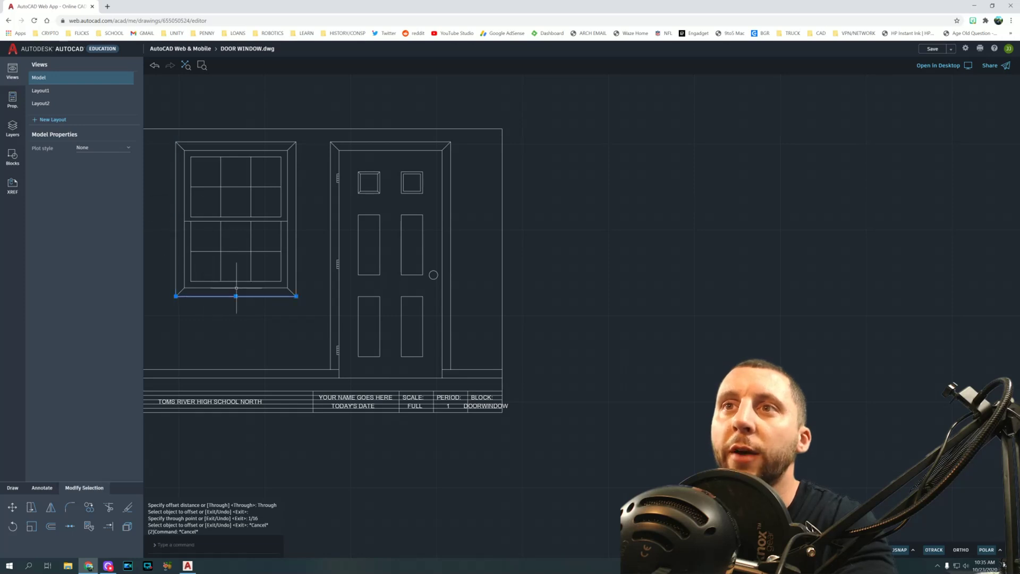
left_click(295, 235)
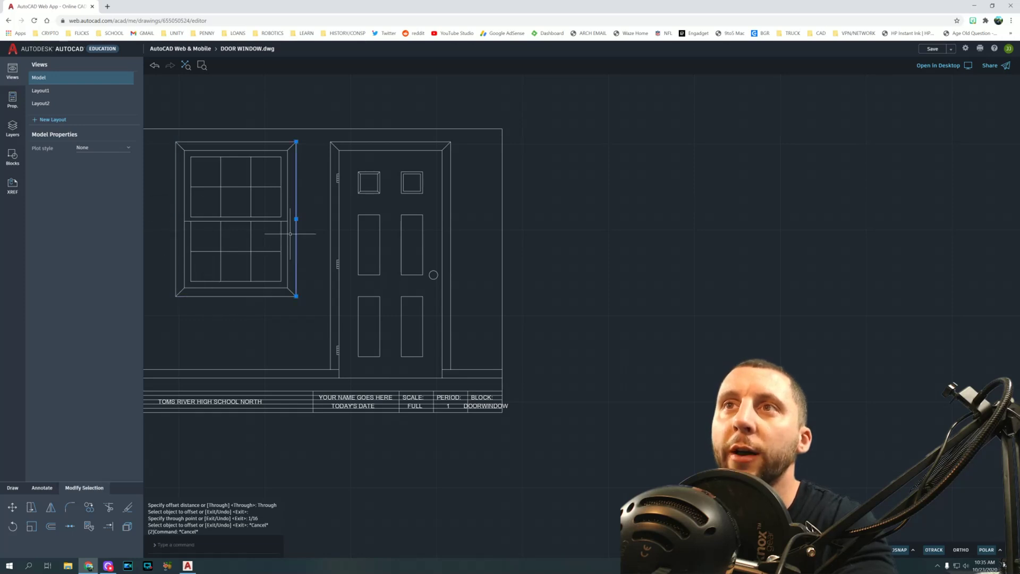
left_click(250, 142)
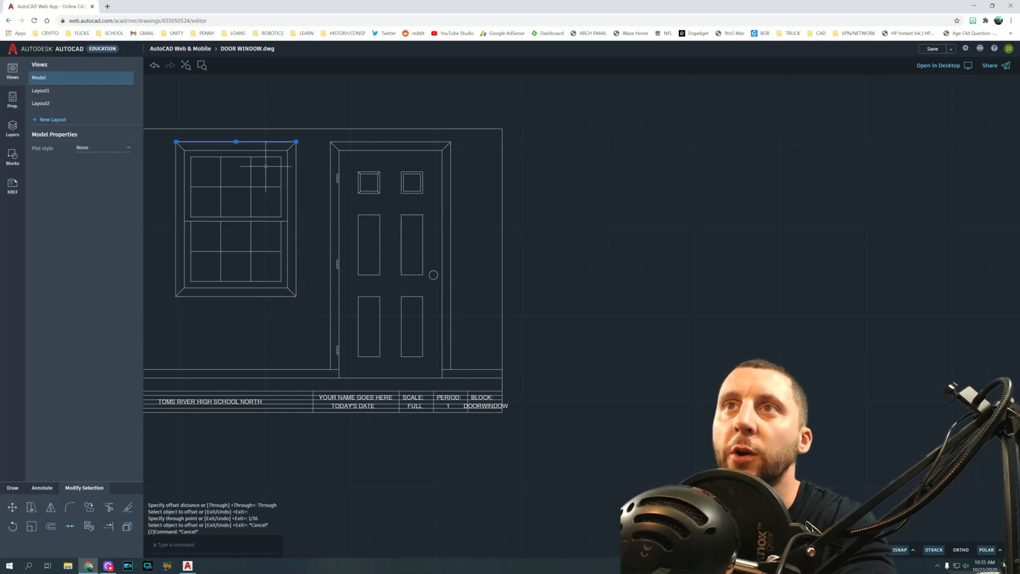
left_click(13, 487)
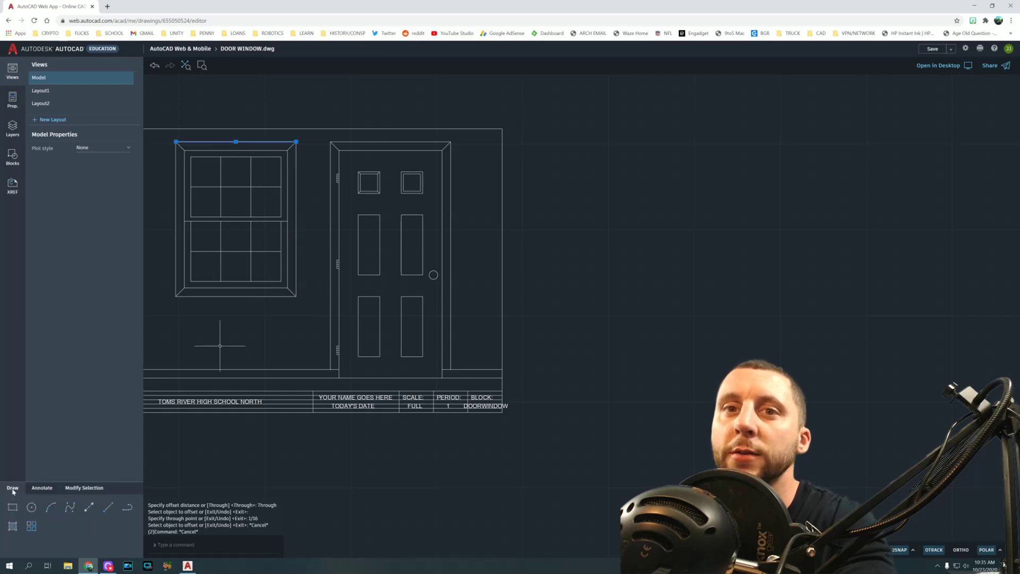
Draw a closed 3.5 by 4.5 rectangle of four lines right of the title block
left_click(108, 508)
left_click(565, 176)
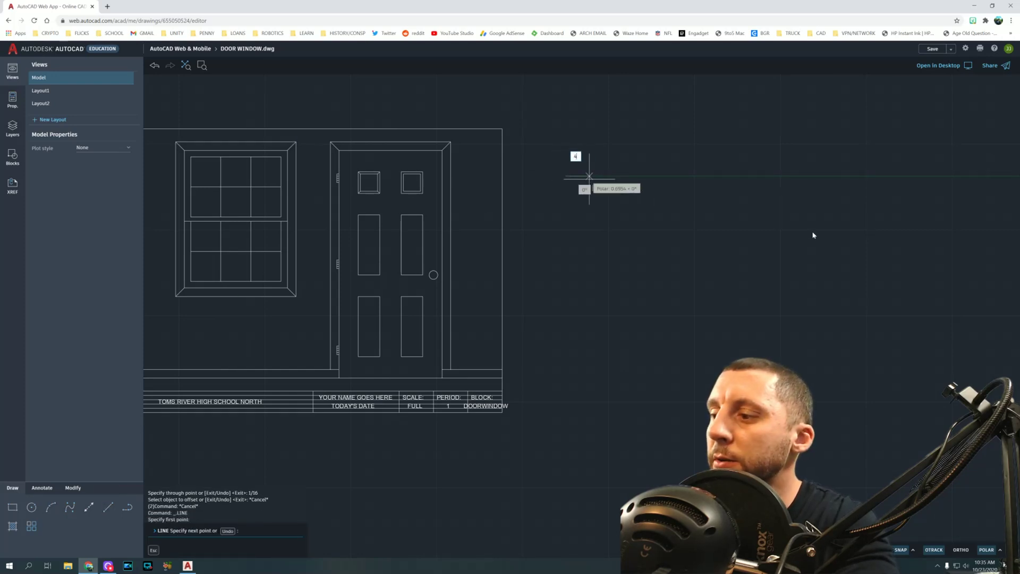
key("BackSpace")
type("3.5")
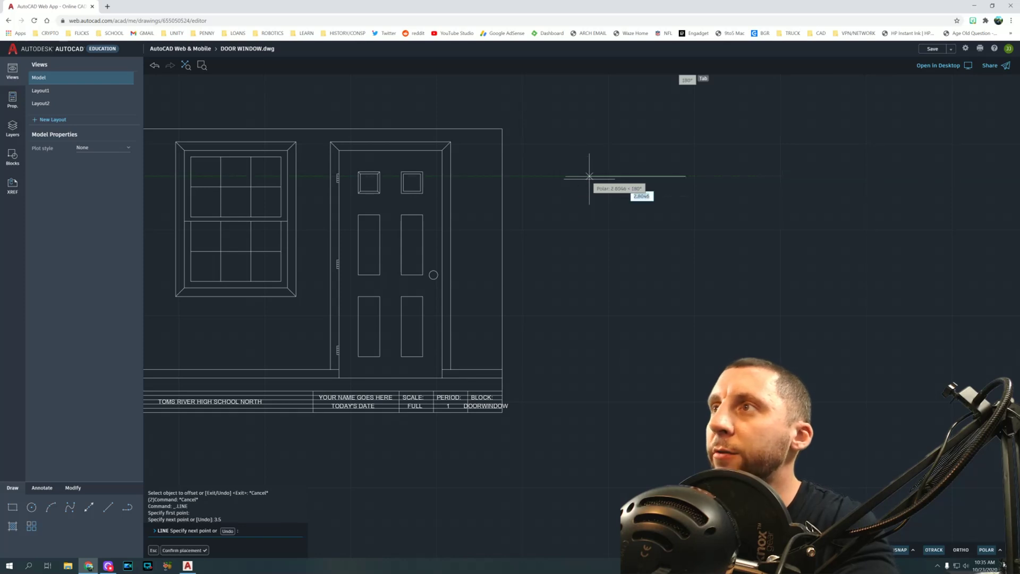
key("Return")
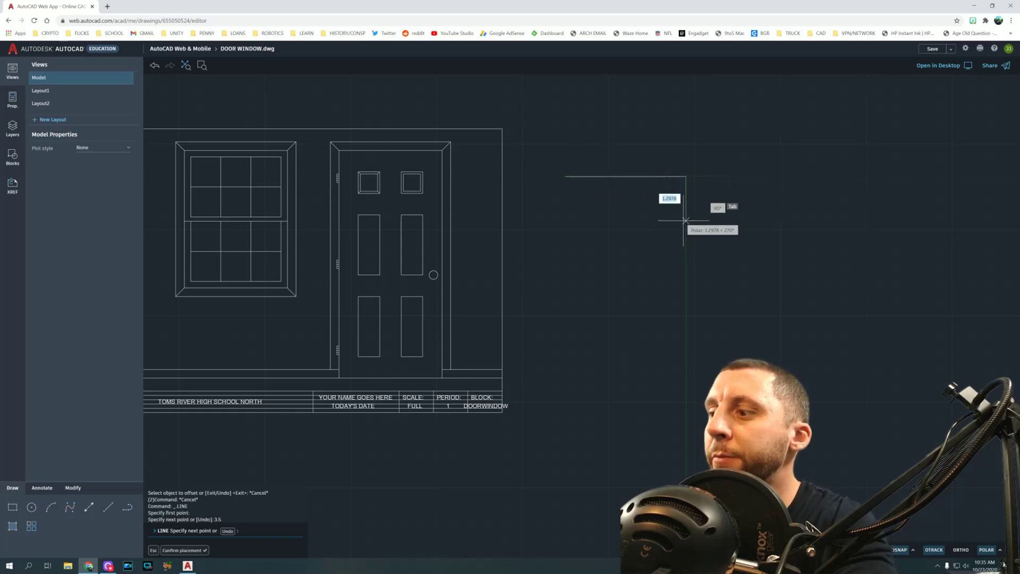
key("Return")
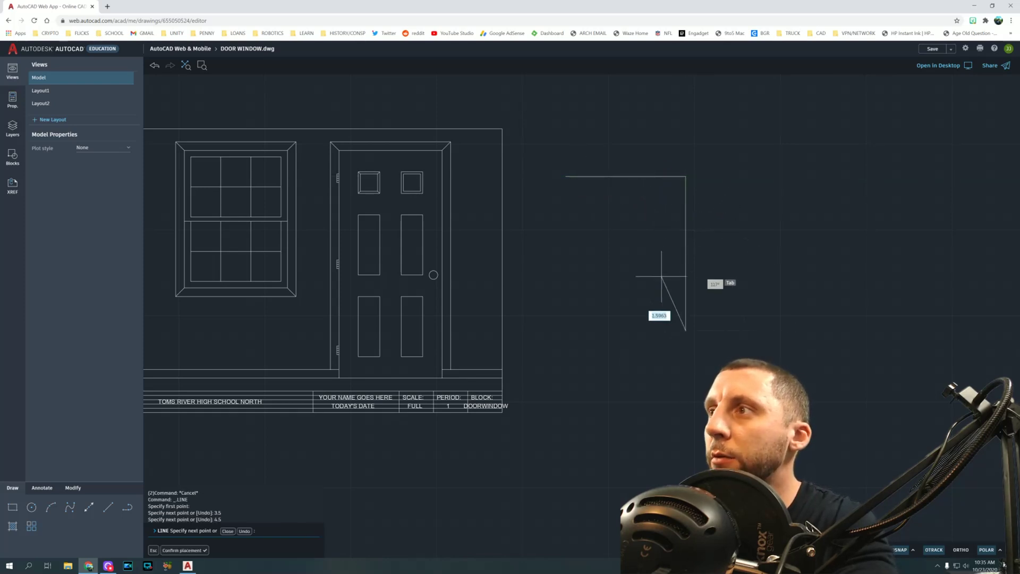
type("3.5")
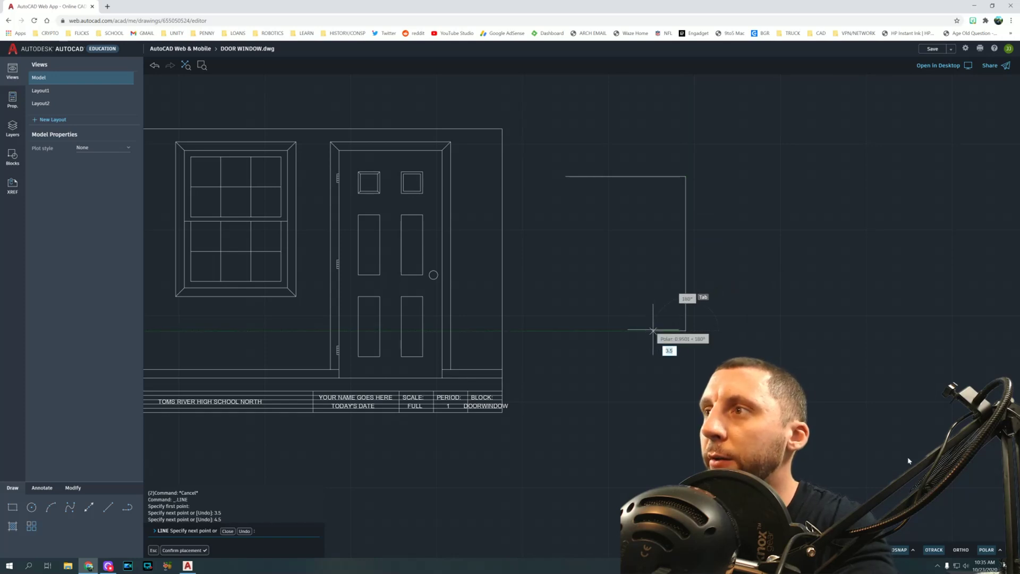
key("Return")
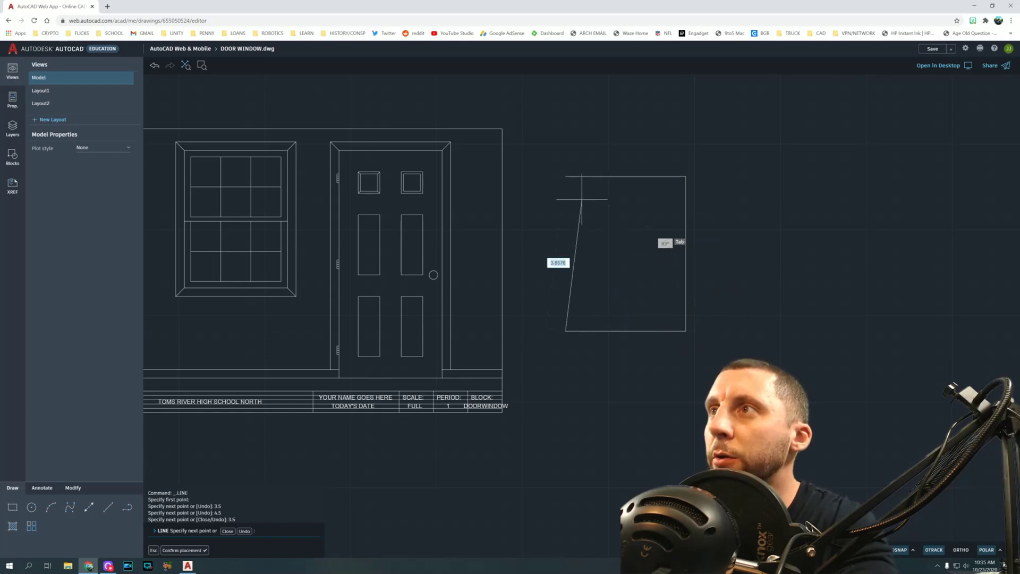
left_click(566, 177)
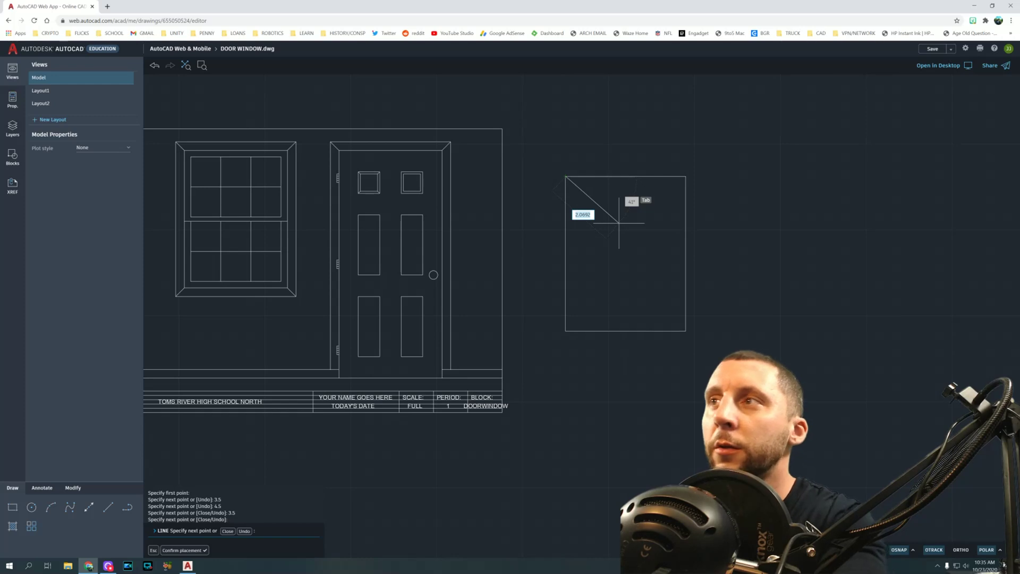
key("Escape")
key("Escape")
key("Escape")
left_click(13, 506)
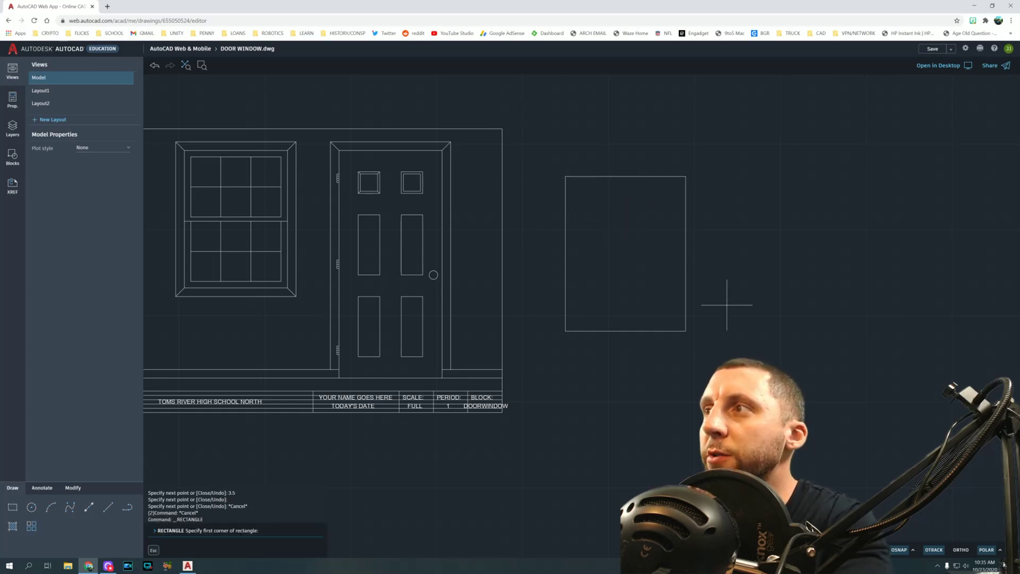
Draw a 3.5 by 4.5 rectangle object overlapping the right side of the line rectangle
left_click(727, 323)
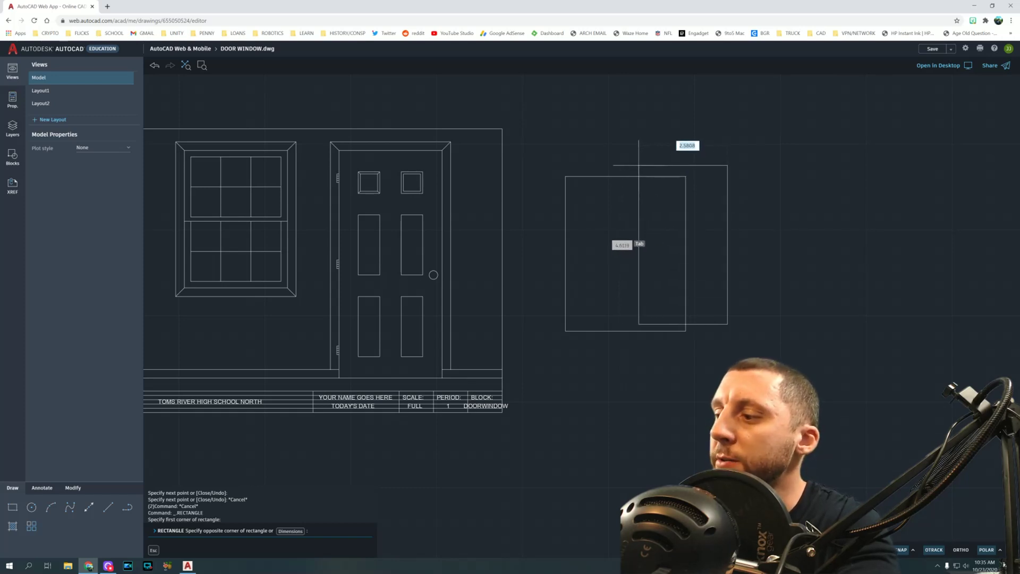
key("Tab")
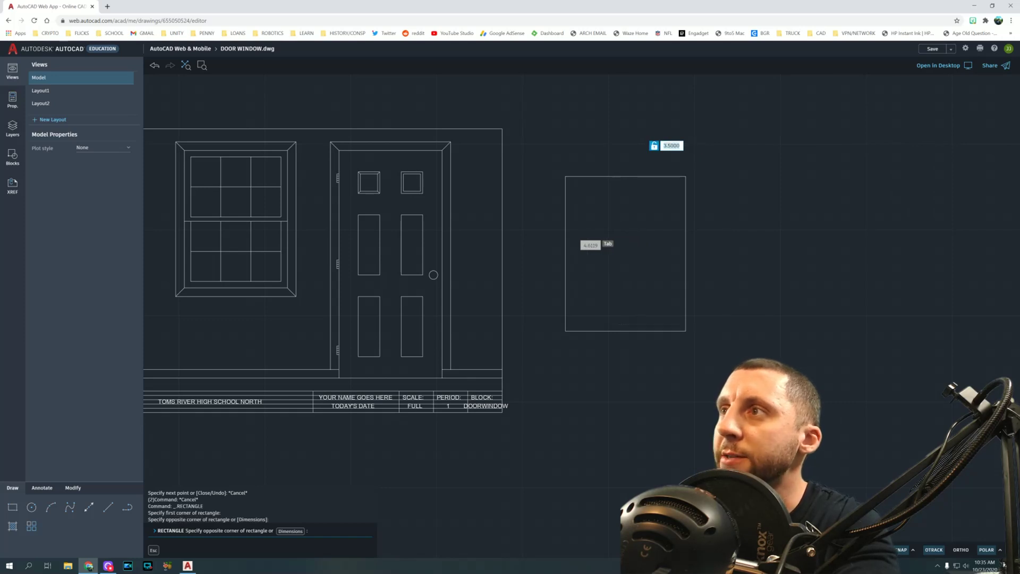
type("4")
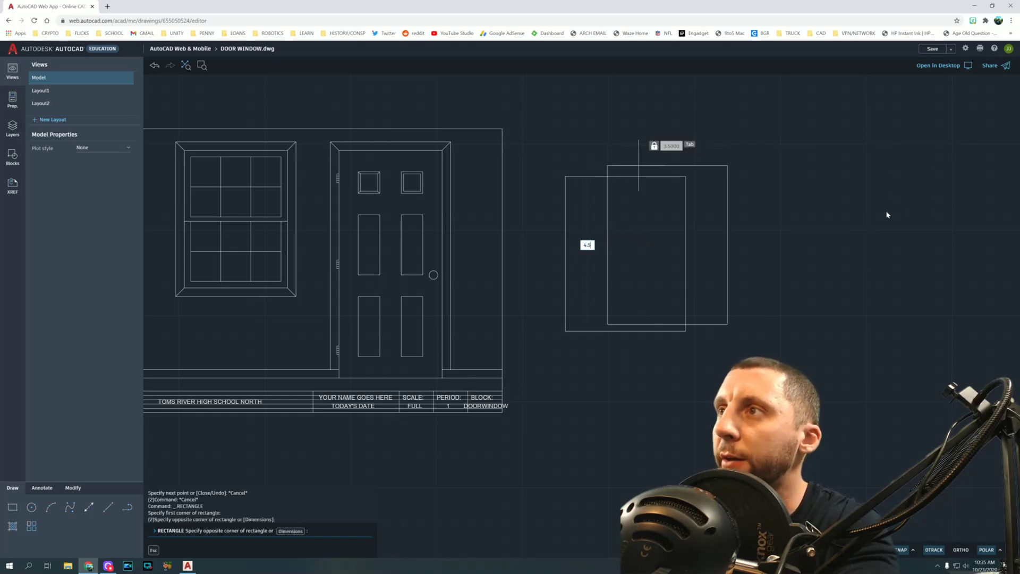
type(".5")
key("Return")
Crossing-select the four-line rectangle and start the Move command
left_click_drag(602, 171, 539, 342)
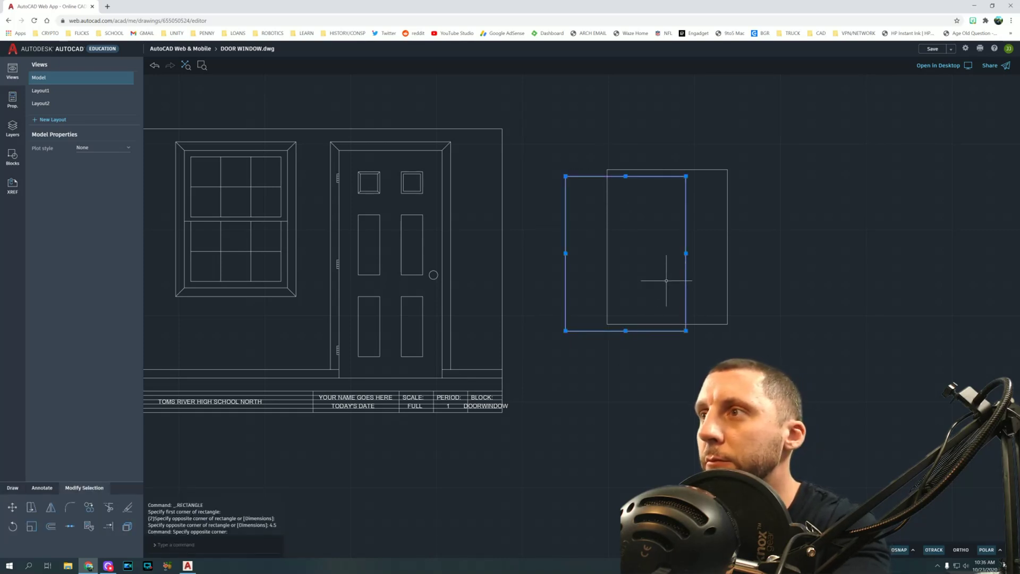
type("m")
key("Return")
Move the four-line rectangle to the right so the two rectangles no longer overlap
left_click(600, 271)
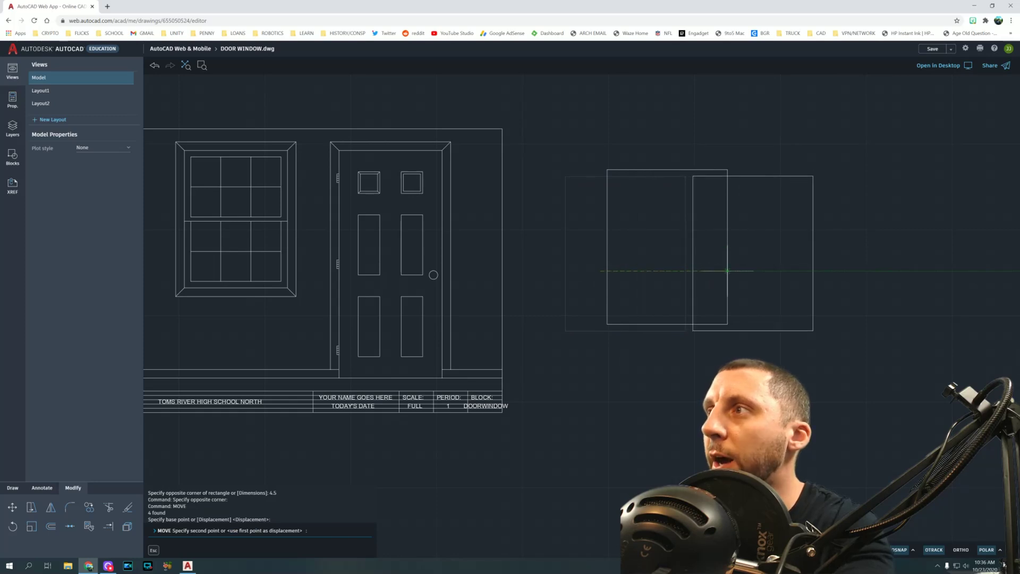
middle_click_drag(677, 271, 536, 273)
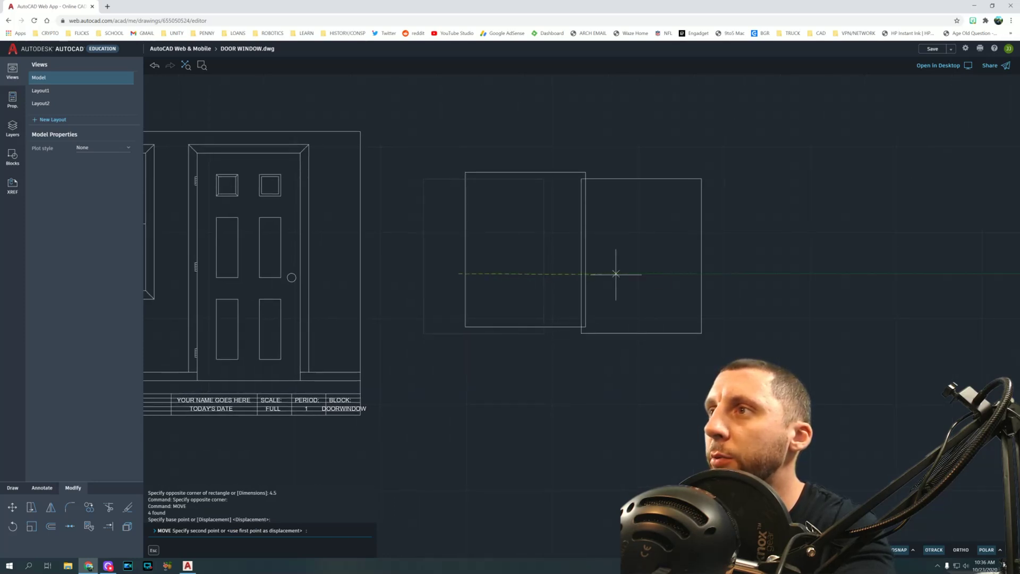
left_click(673, 273)
key("Escape")
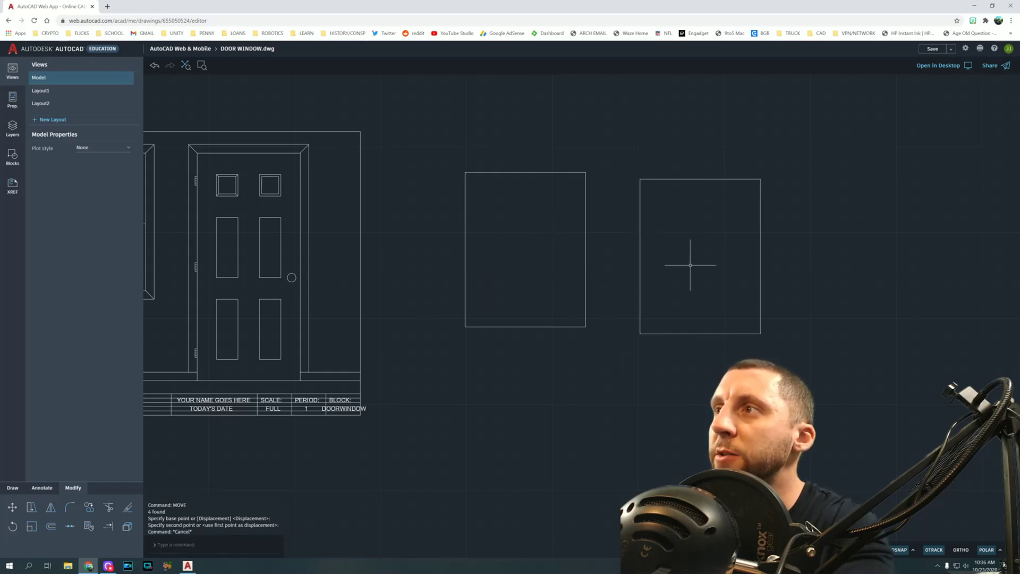
middle_click_drag(188, 257, 366, 247)
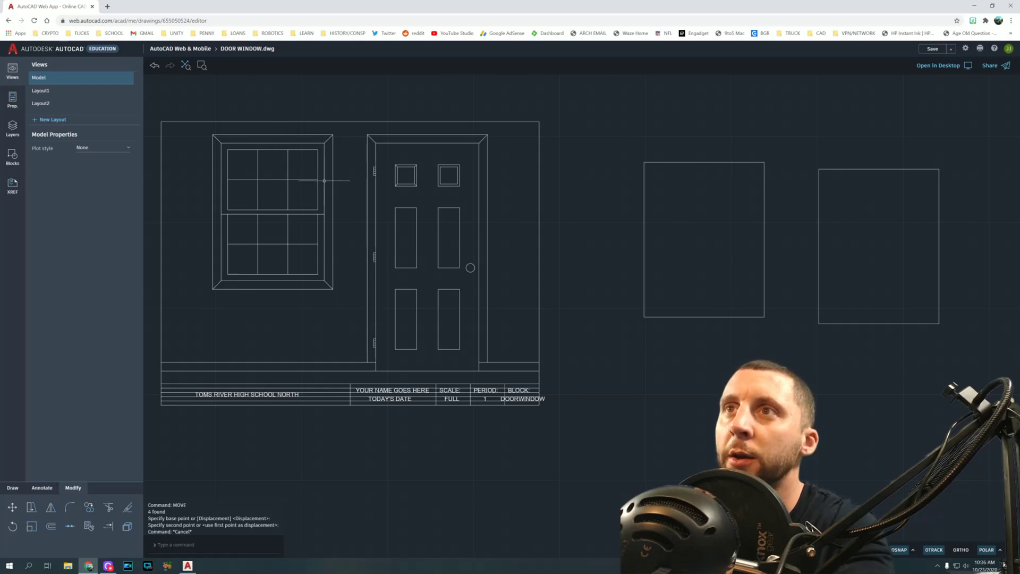
scroll(710, 170, "up", 3)
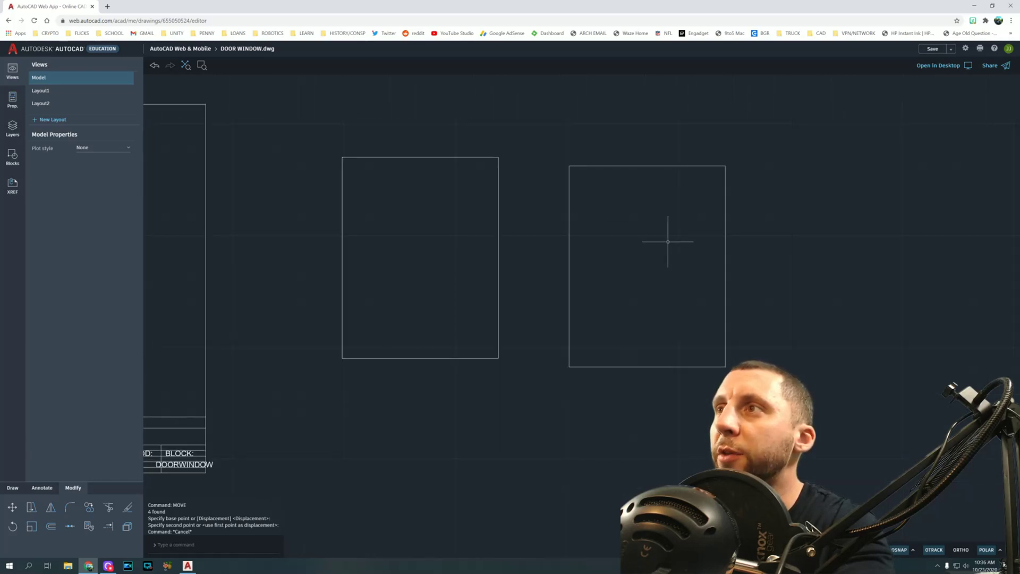
Offset the right rectangle's top and right edges 1/4 inward
type("offset")
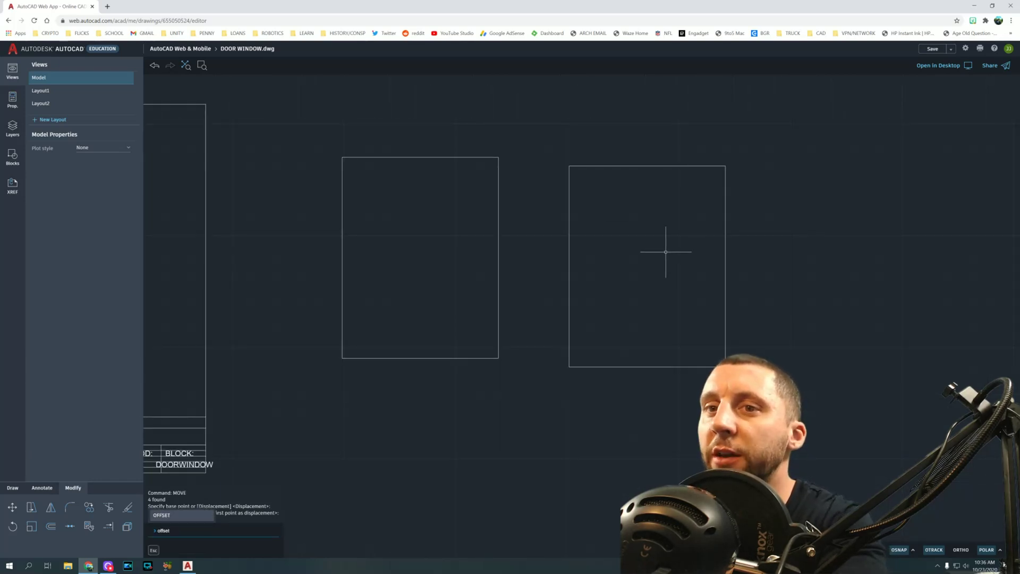
key("Return")
key("Return")
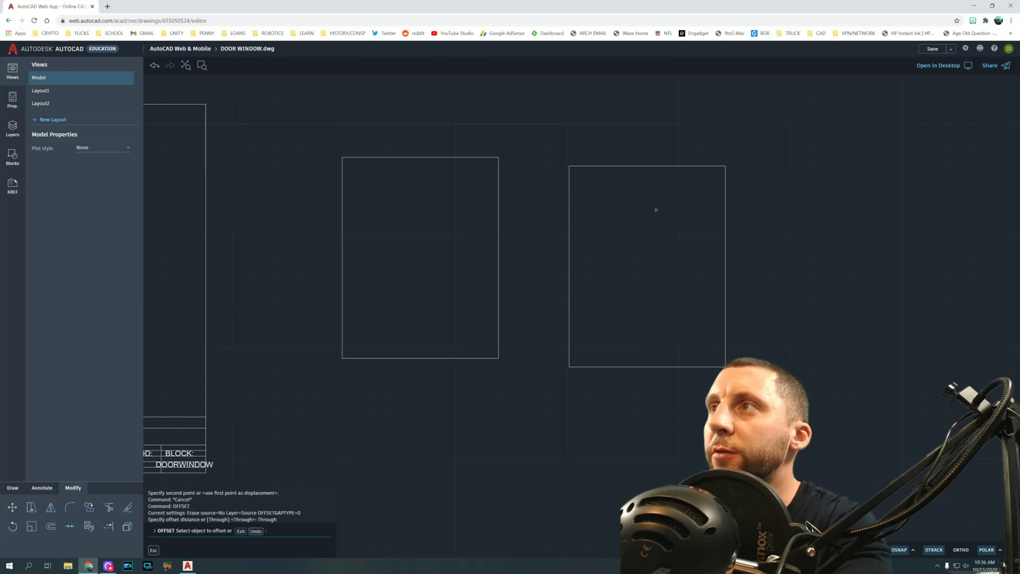
left_click(649, 168)
type("1/4")
key("Return")
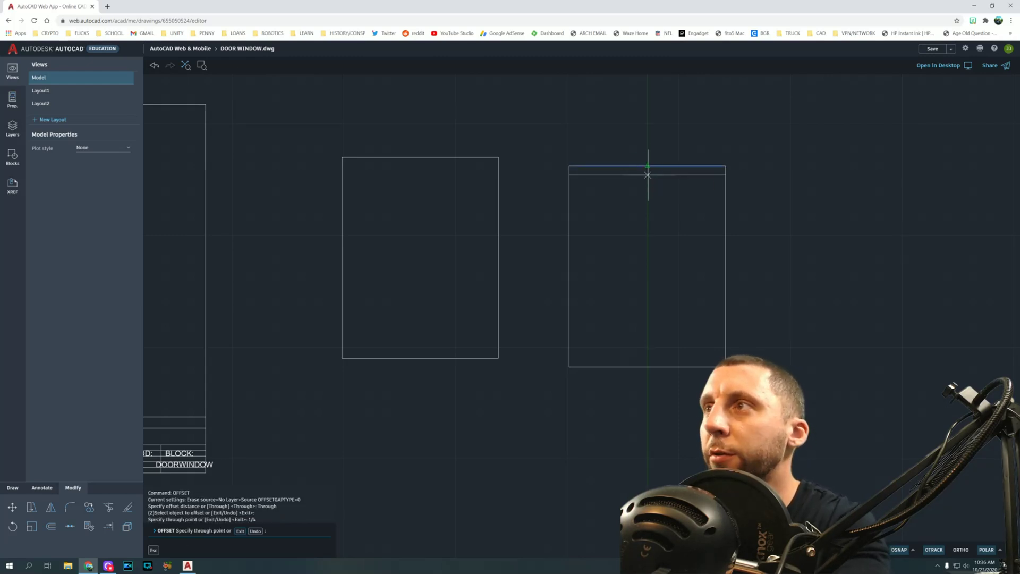
left_click(648, 175)
left_click(724, 219)
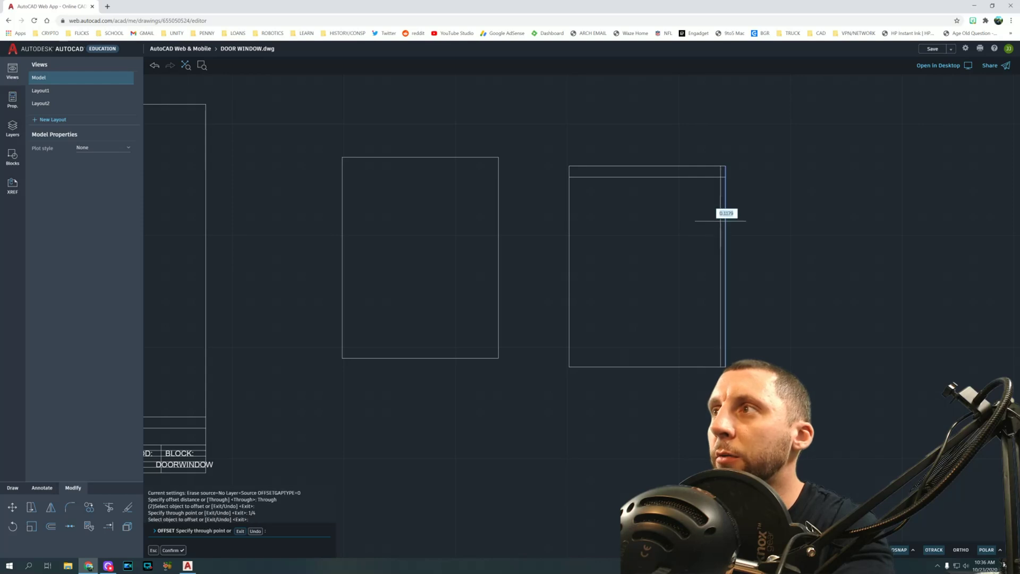
type("1/4")
key("Return")
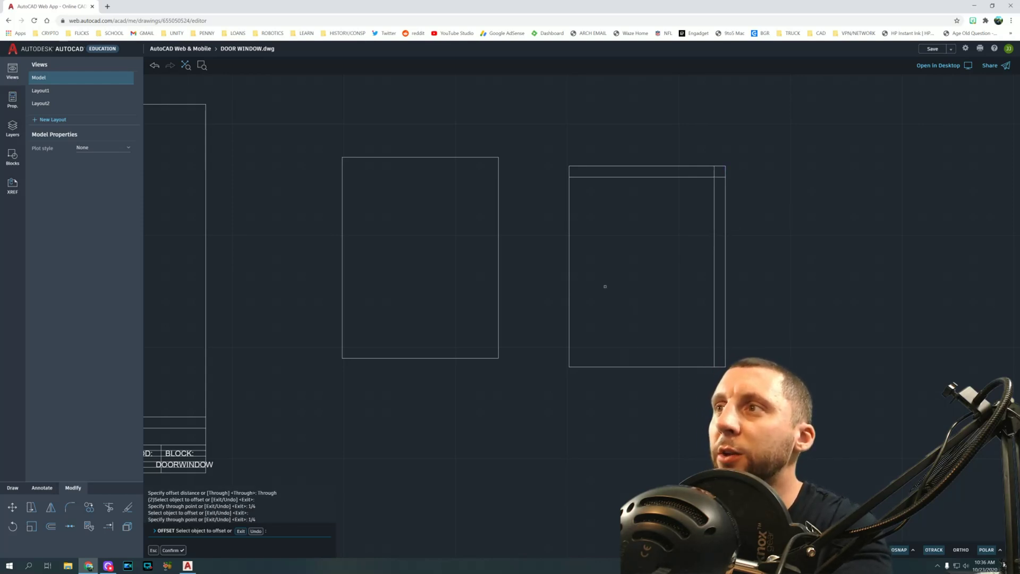
key("Escape")
key("Escape")
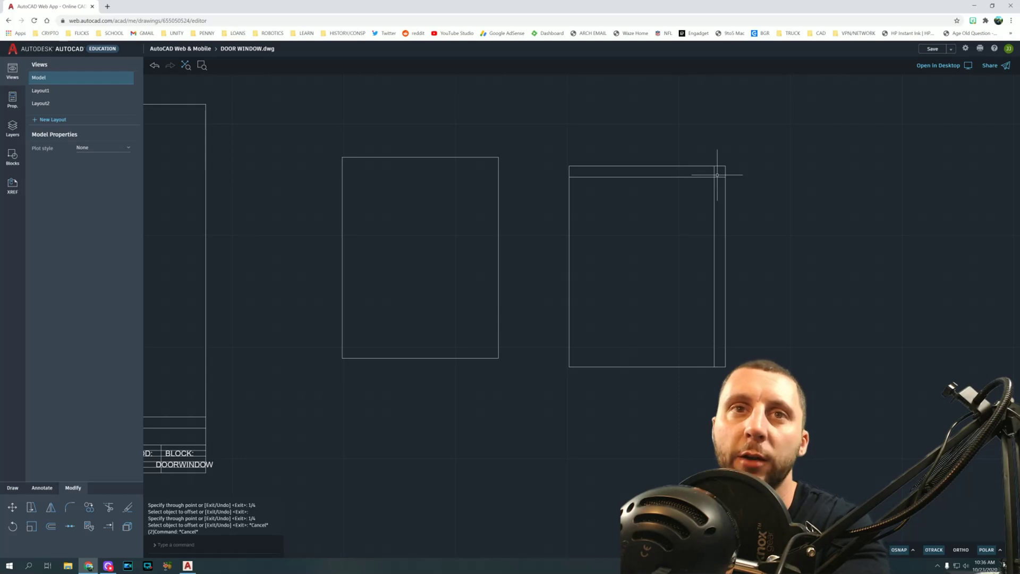
key("Escape")
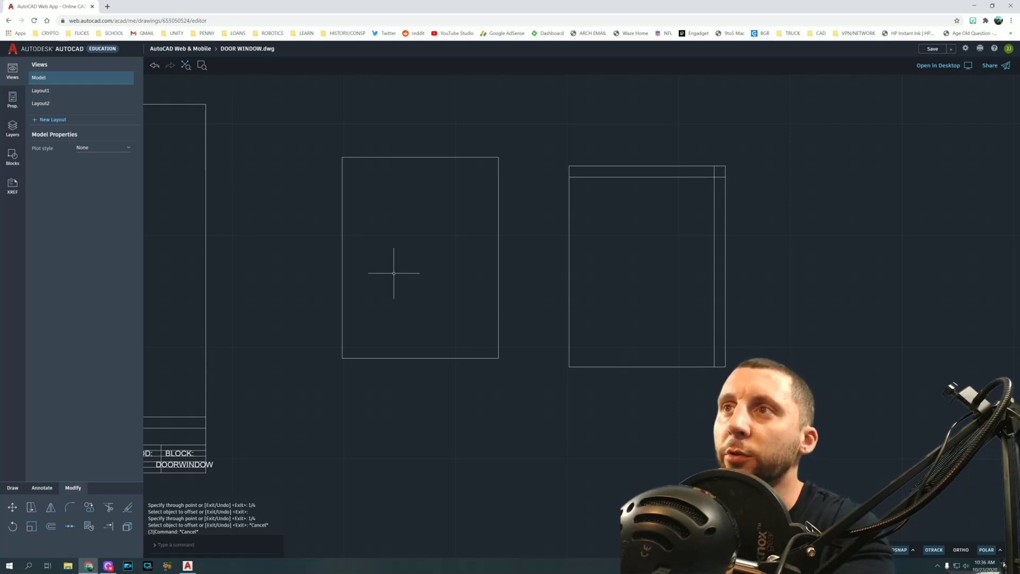
Offset the left rectangle 1/4 inward, then the new inner rectangle 3/16 further in
left_click(51, 526)
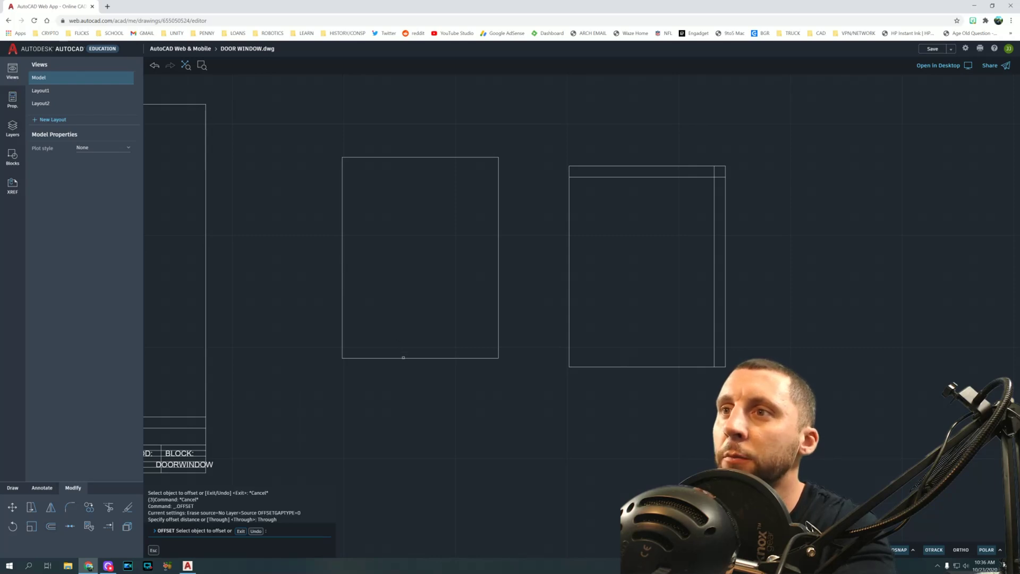
left_click(403, 358)
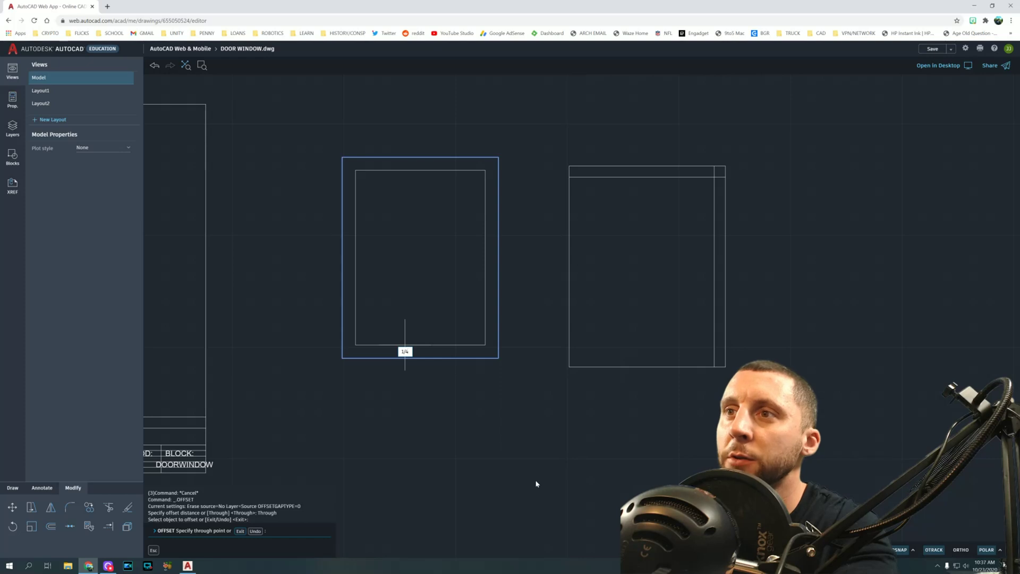
key("Return")
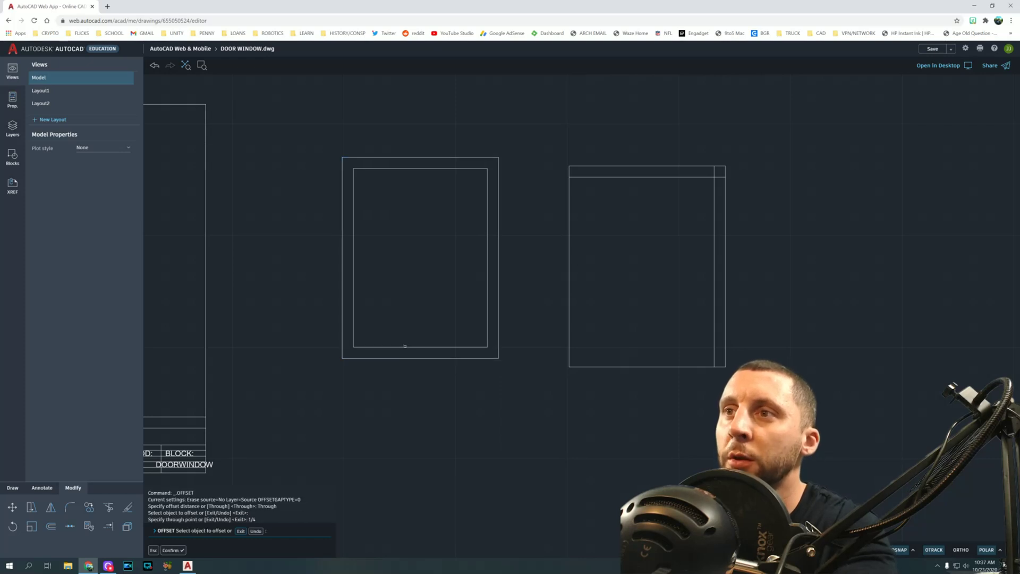
left_click(405, 346)
type("3")
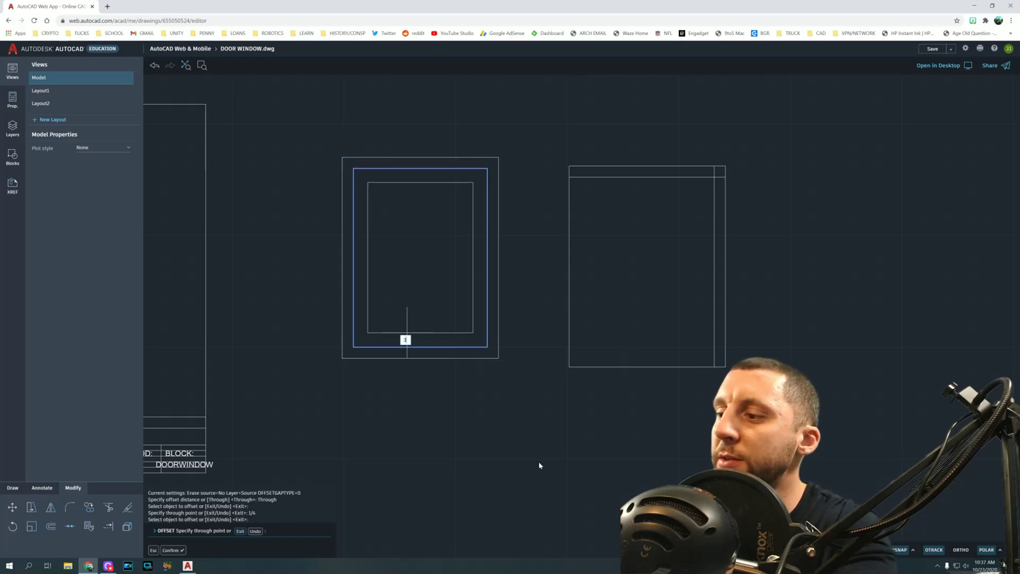
type("/16")
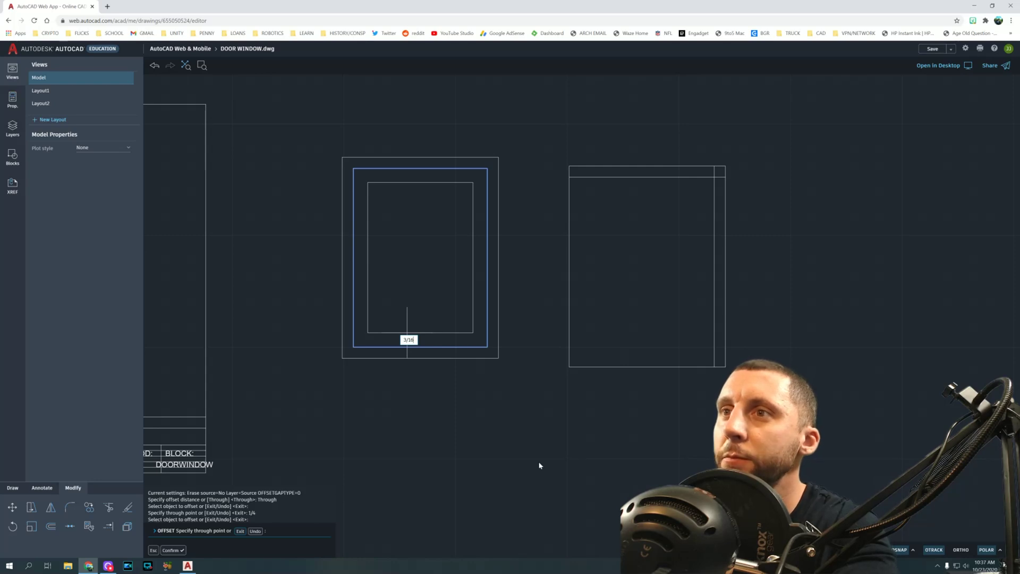
key("Return")
key("Escape")
key("Escape")
Start a line at the frame's outer lower-right corner
type("l")
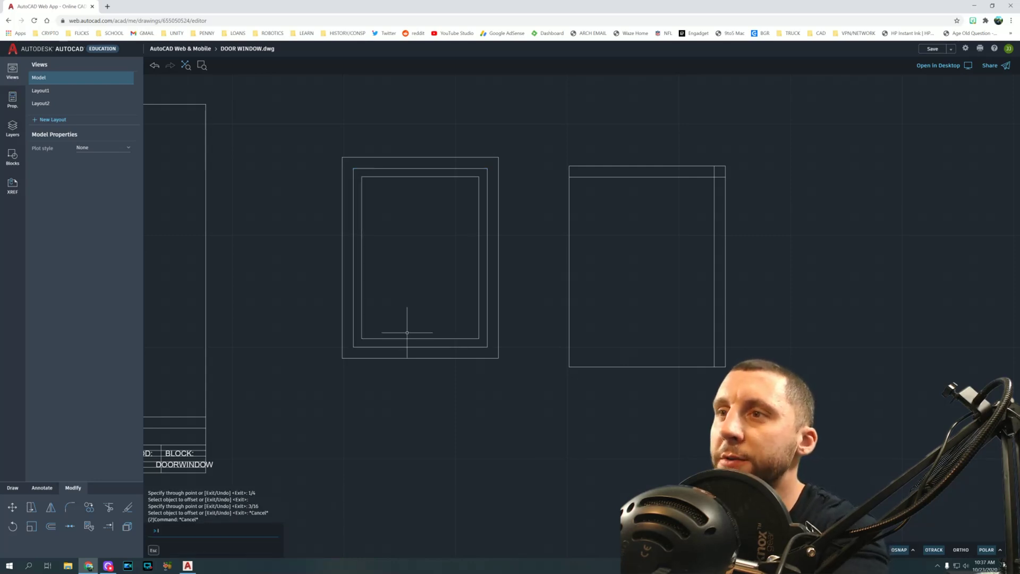
key("Return")
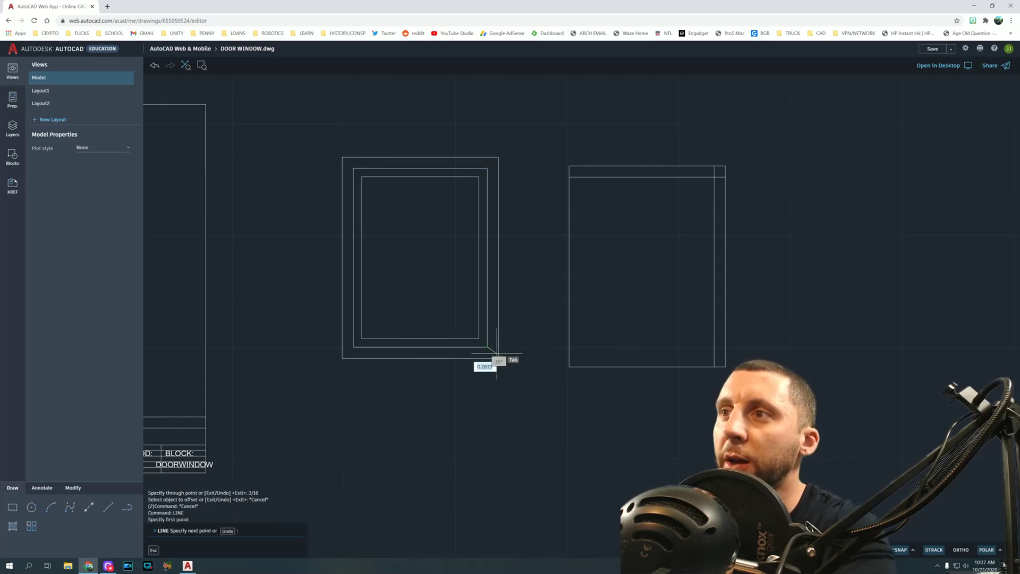
left_click(499, 358)
Draw mitre diagonals joining outer and inner corners at the top-right, top-left and bottom-left corners
key("Escape")
key("Escape")
key("Return")
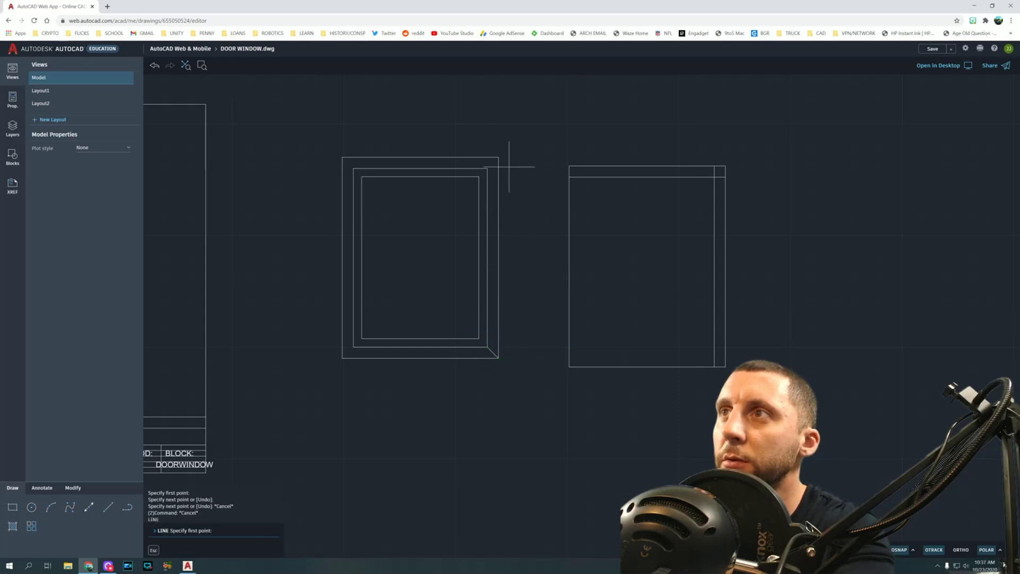
left_click(498, 157)
left_click(488, 168)
key("Escape")
key("Escape")
key("Return")
left_click(348, 160)
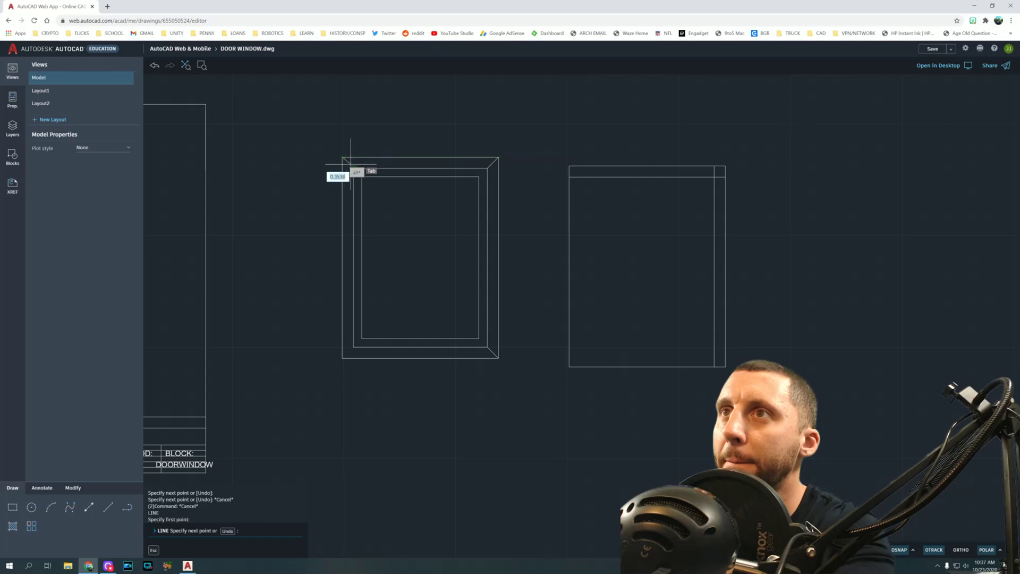
left_click(354, 169)
key("Escape")
key("Escape")
key("Return")
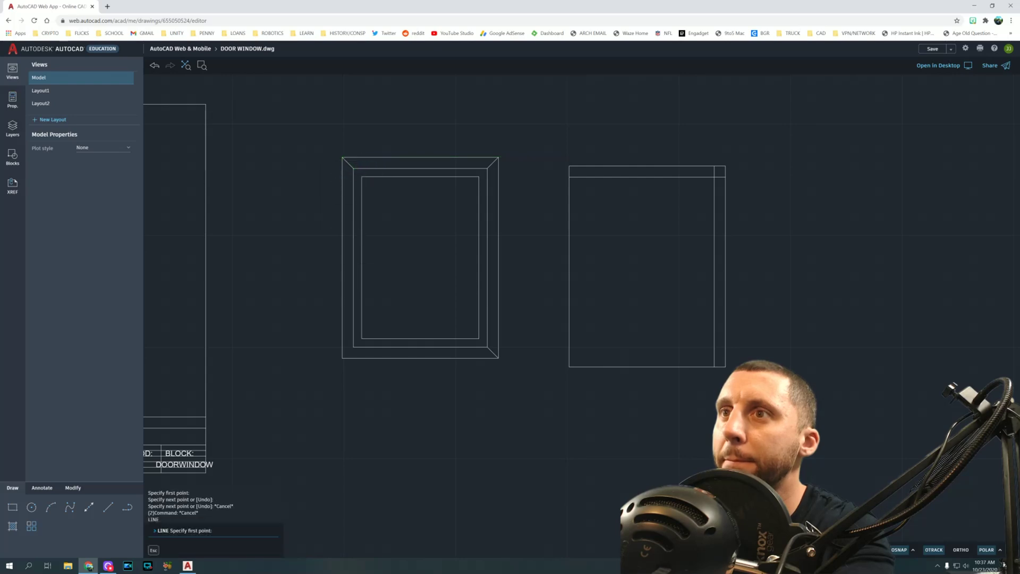
left_click(353, 347)
left_click(342, 357)
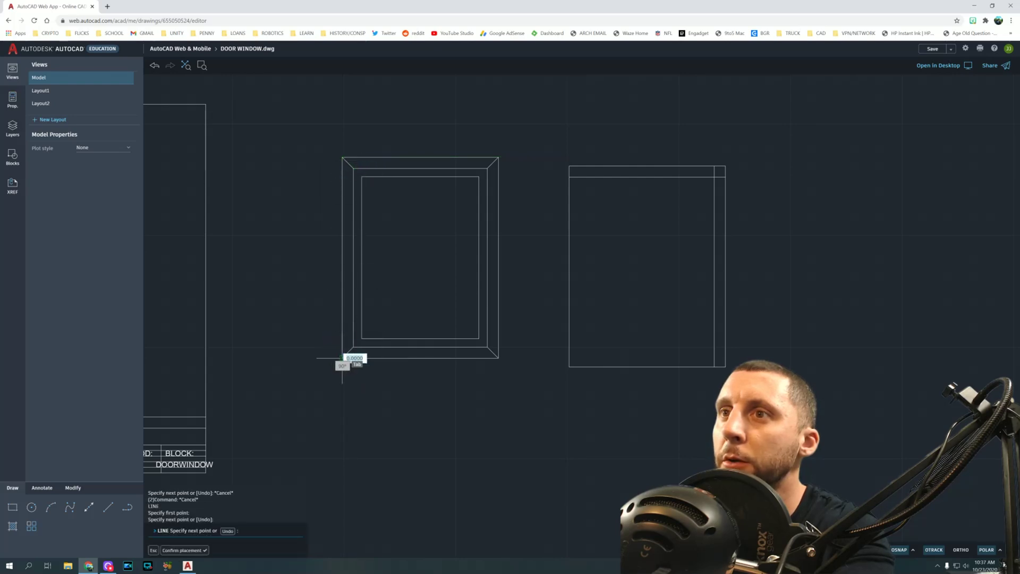
key("Escape")
key("Escape")
Window-select the four-line rectangle on the right and delete it
left_click(556, 159)
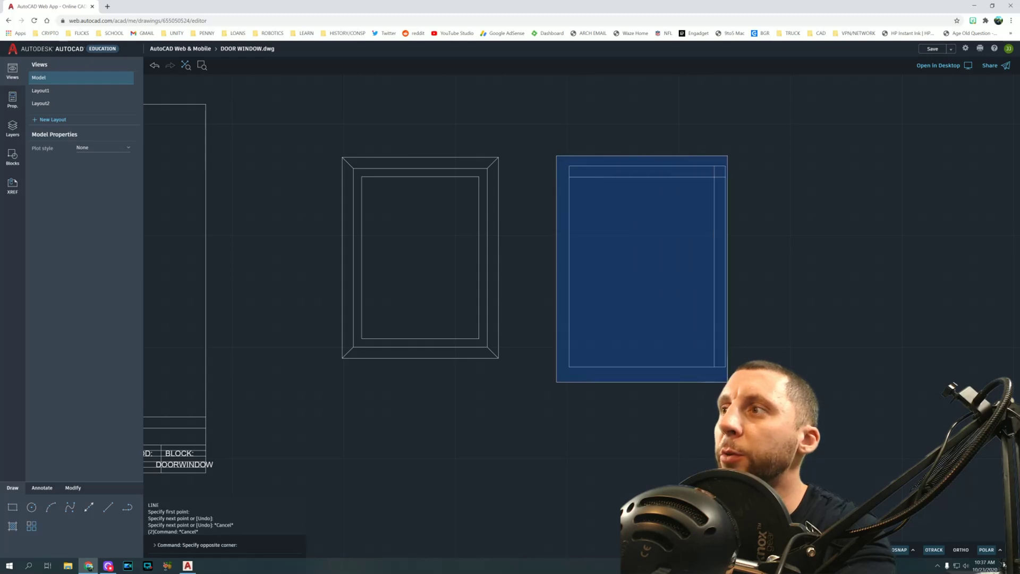
left_click(728, 381)
key("Delete")
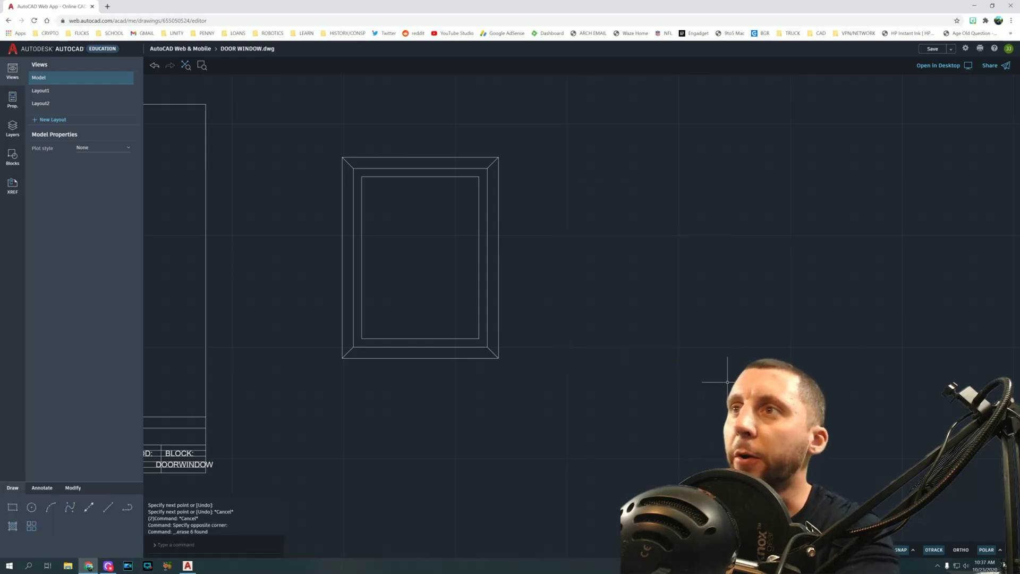
mouse_move(180, 282)
middle_mouse_down()
mouse_move(461, 289)
mouse_move(608, 271)
middle_mouse_up()
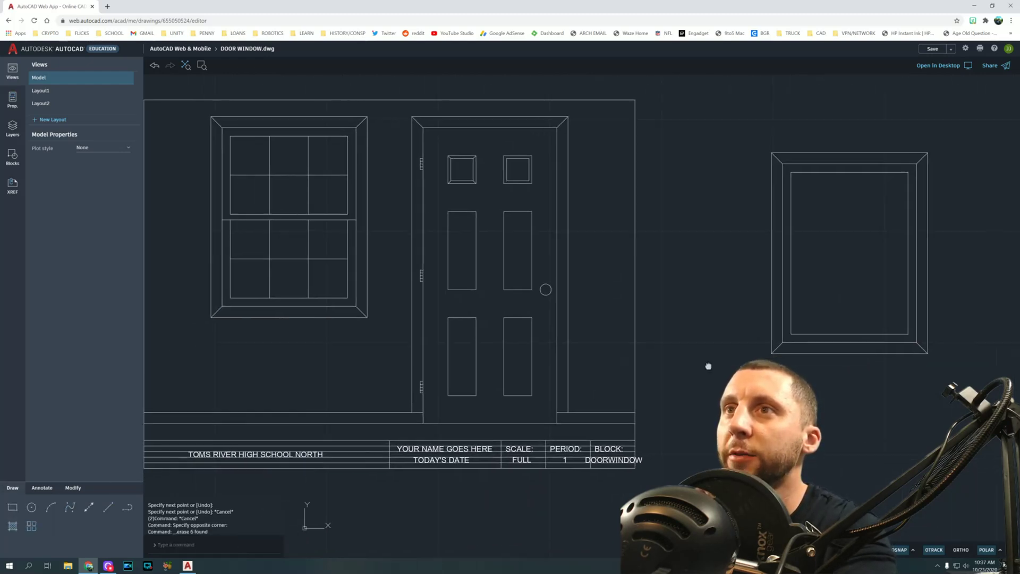
scroll(264, 243, "up", 2)
scroll(264, 243, "up", 1)
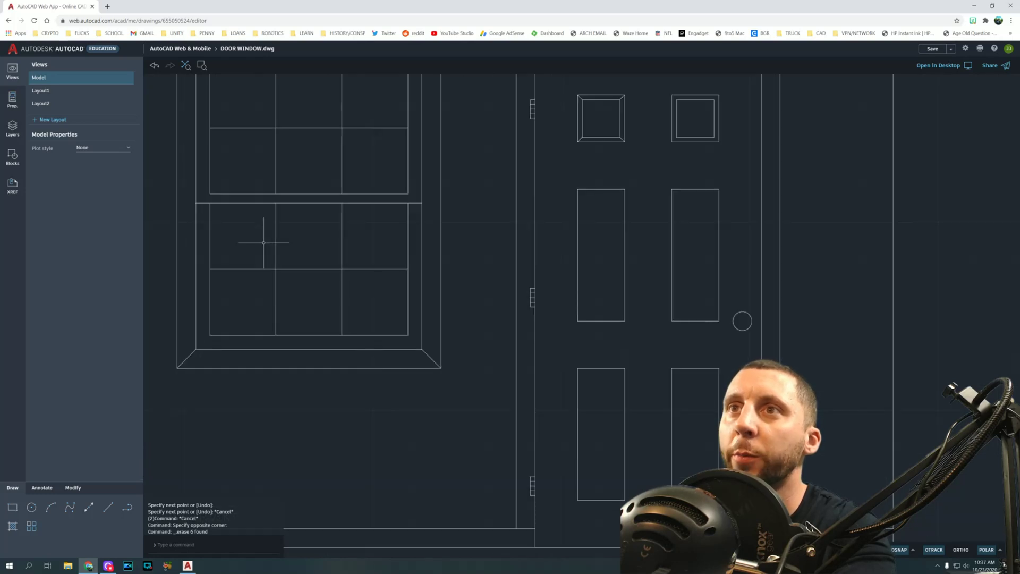
middle_click_drag(258, 204, 303, 241)
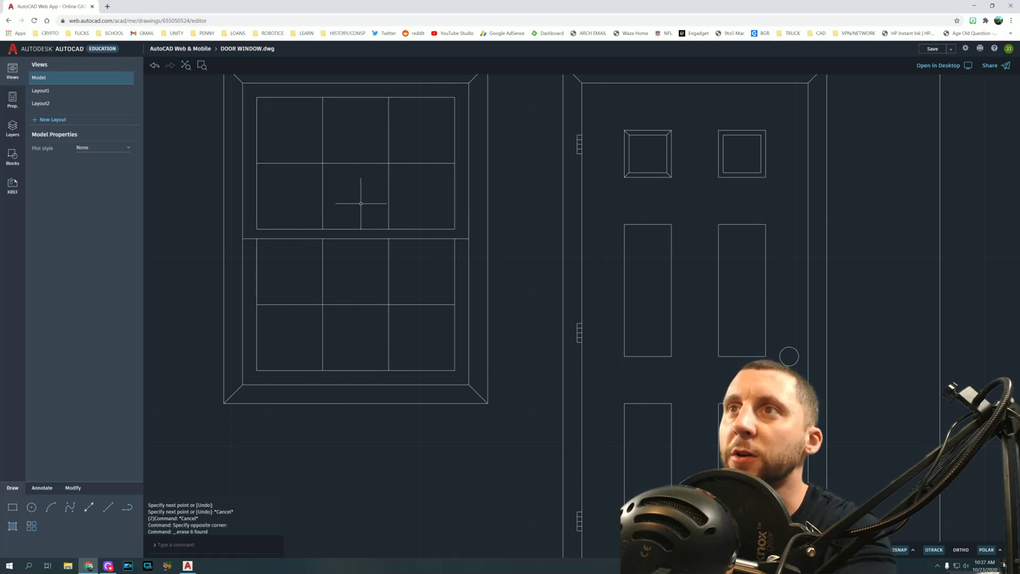
left_click(357, 371)
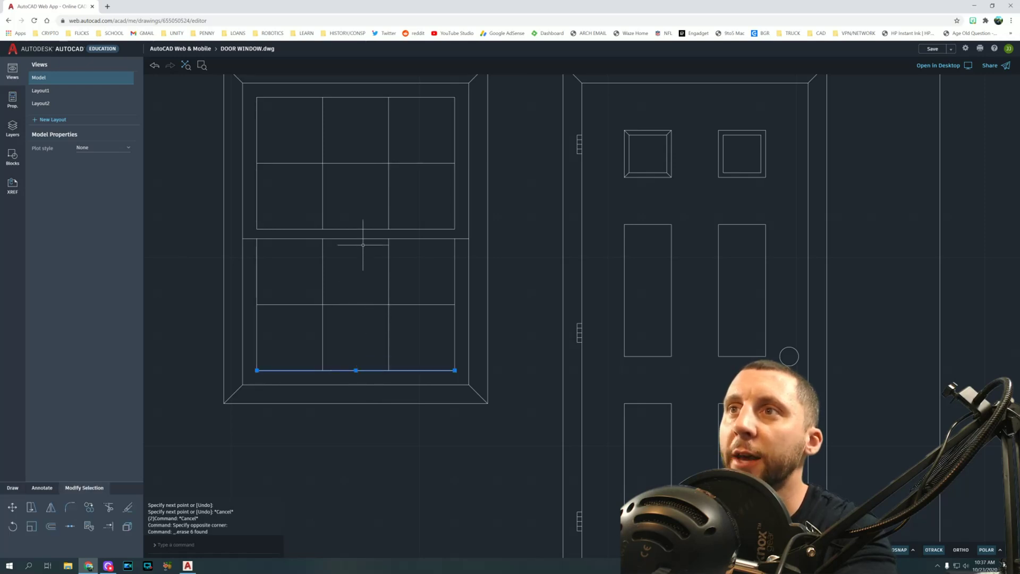
key("Escape")
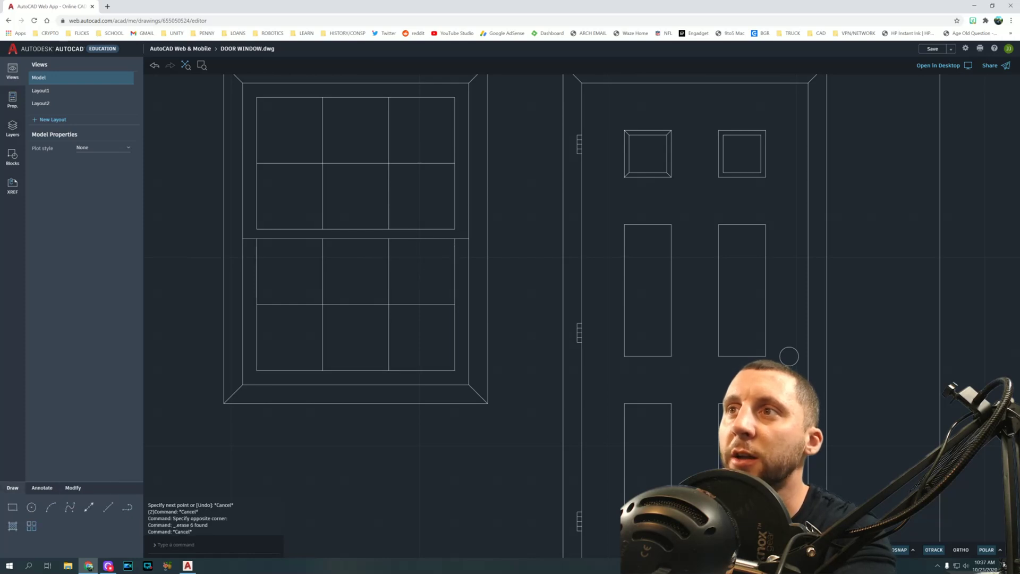
left_click(454, 268)
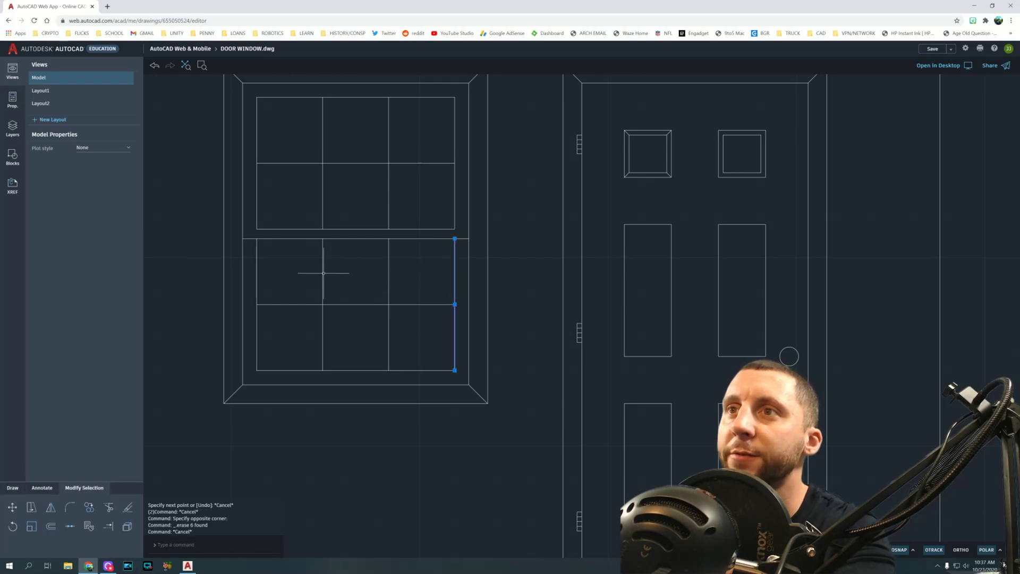
key("Escape")
middle_click_drag(940, 277, 281, 276)
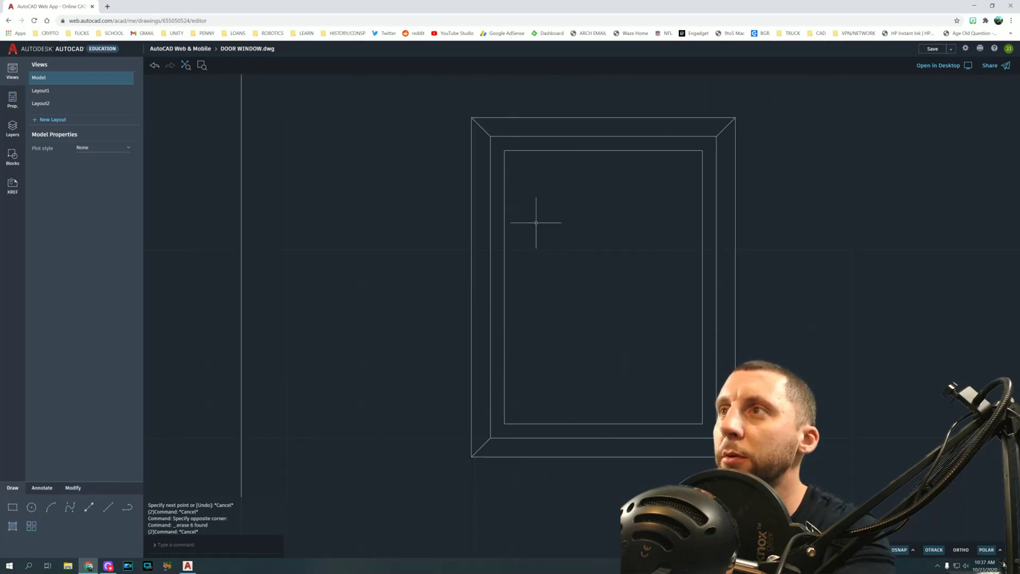
Explode the innermost sash rectangle into separate lines
left_click(545, 151)
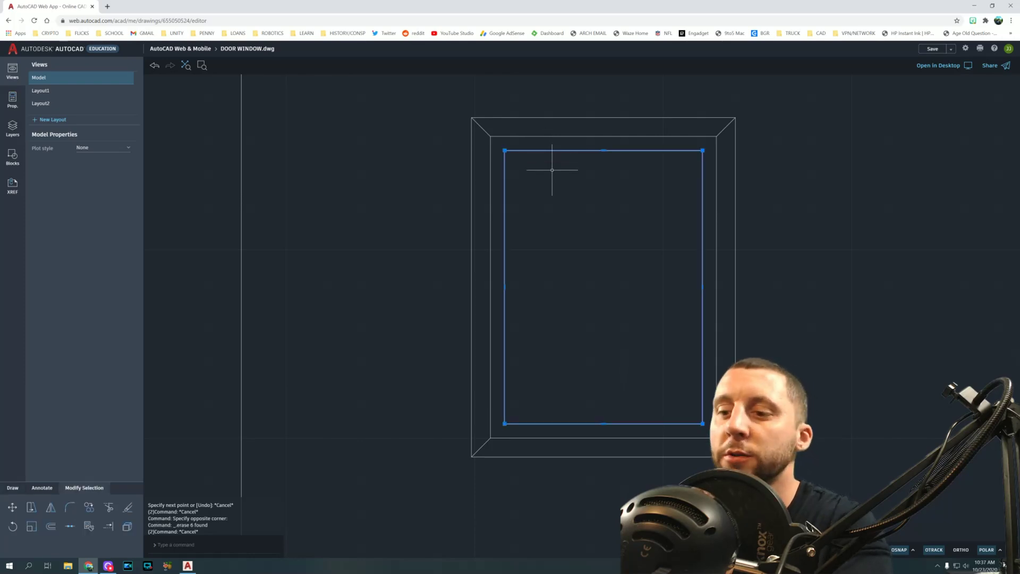
key("Escape")
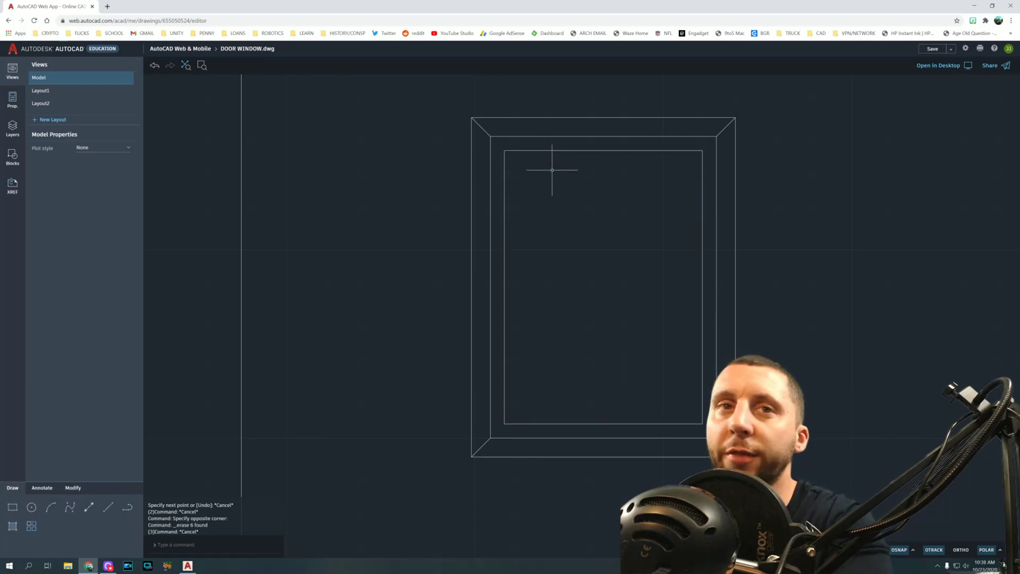
type("explode")
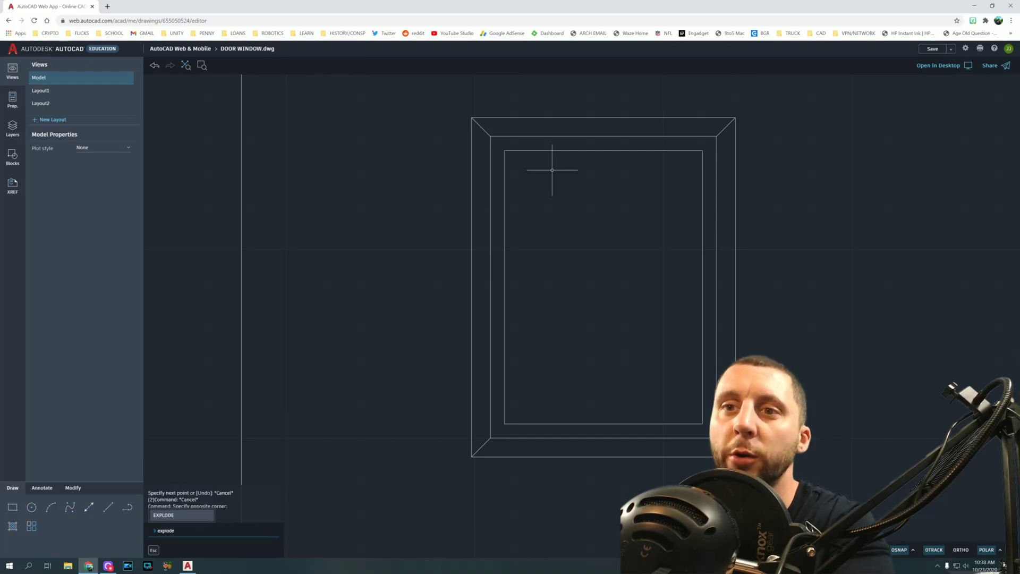
key("Return")
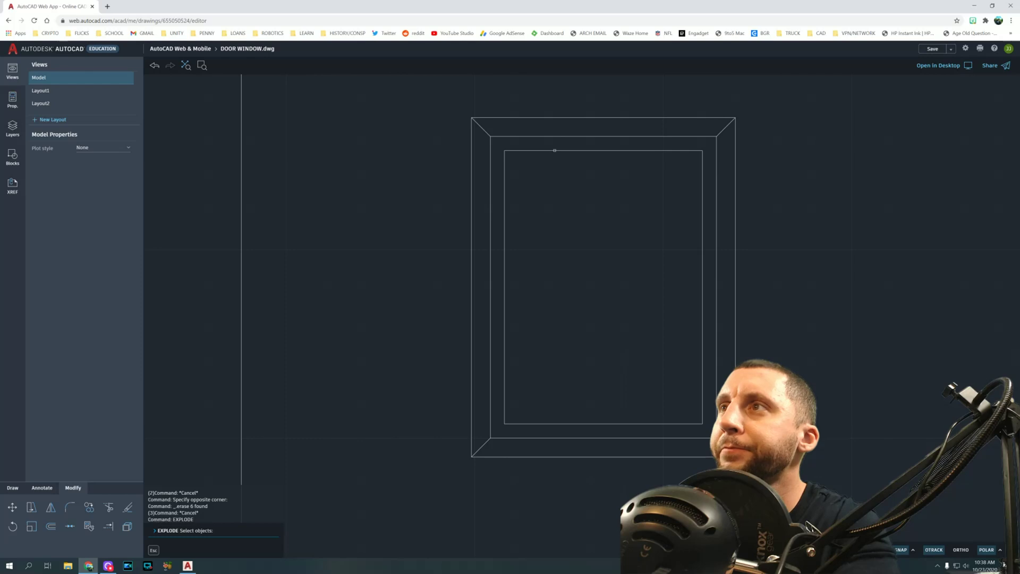
left_click(555, 150)
key("Return")
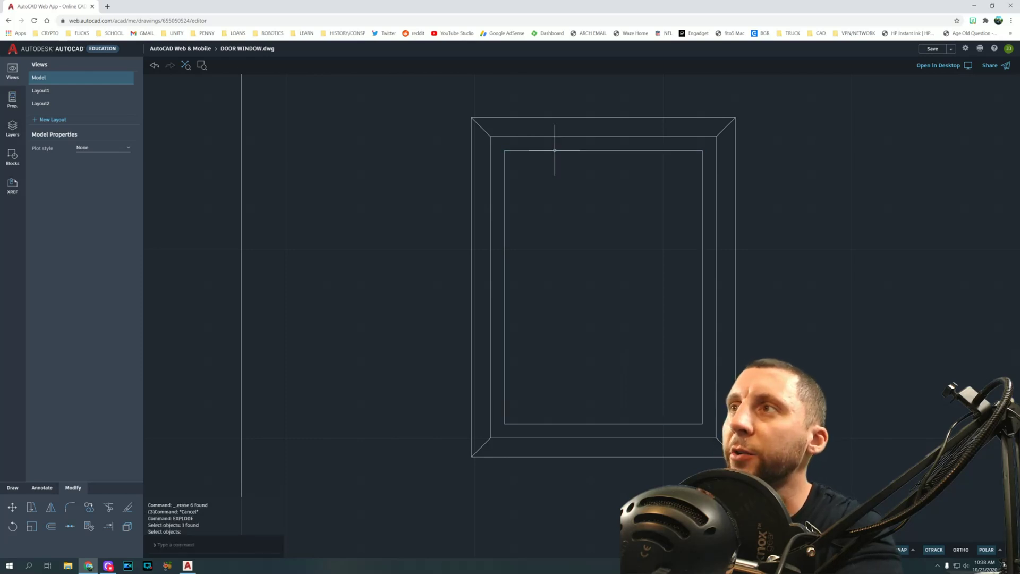
Select the exploded top line, then start the OFFSET command
left_click(555, 150)
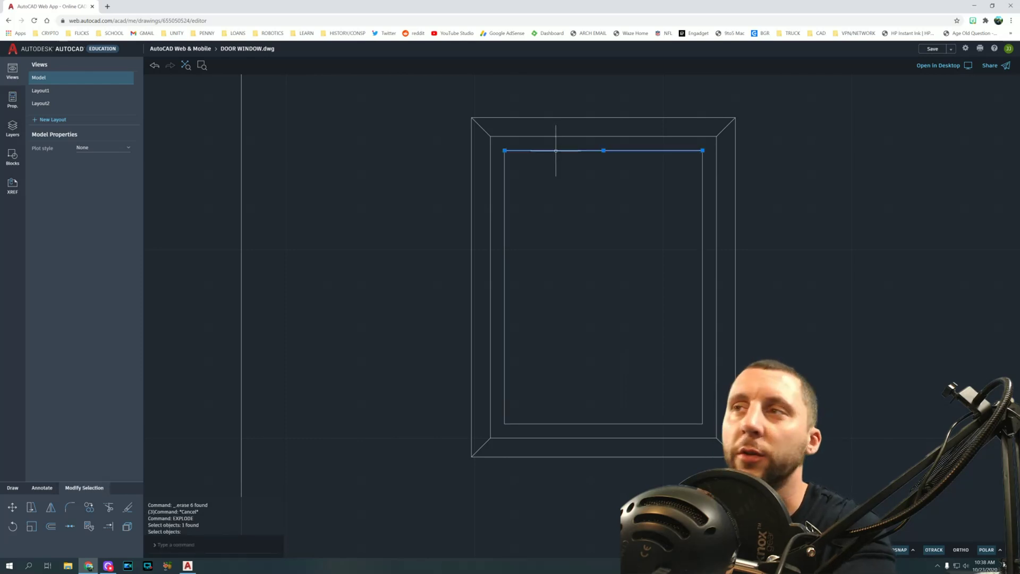
key("Escape")
type("off")
key("Return")
key("Return")
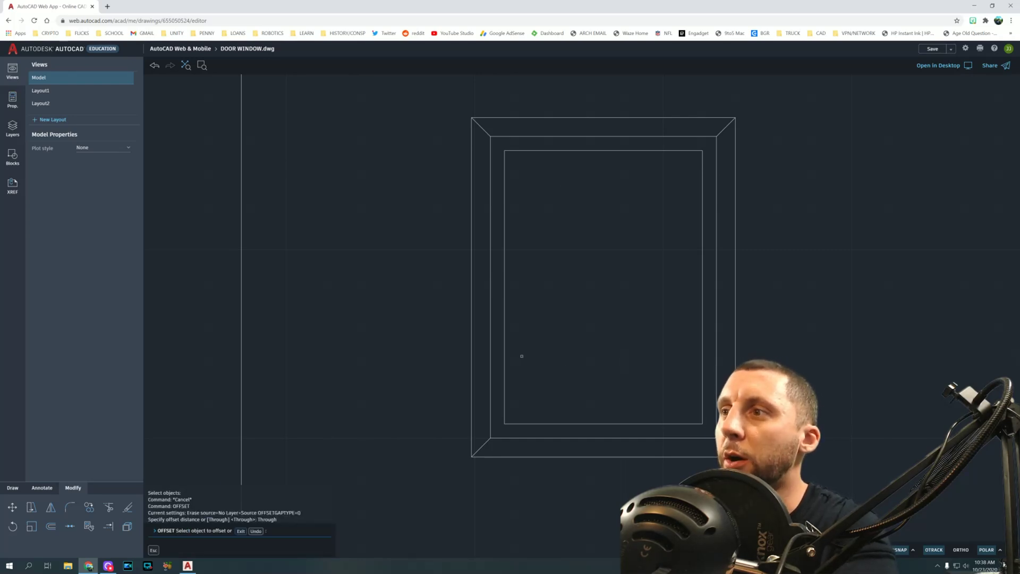
Offset the sash's bottom line, then the new line upward, at 7/8
middle_click_drag(560, 392, 480, 275)
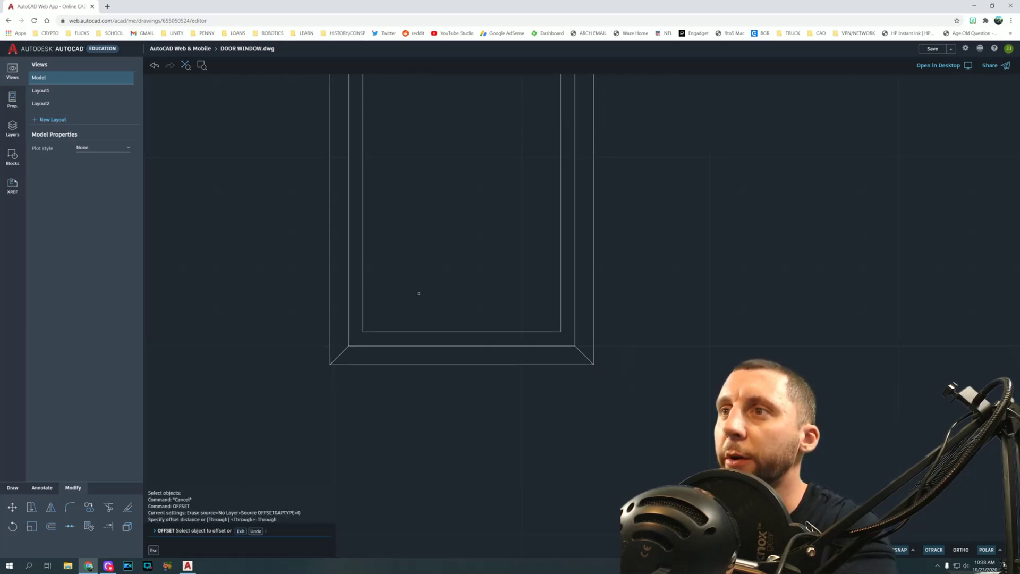
left_click(440, 331)
type("4")
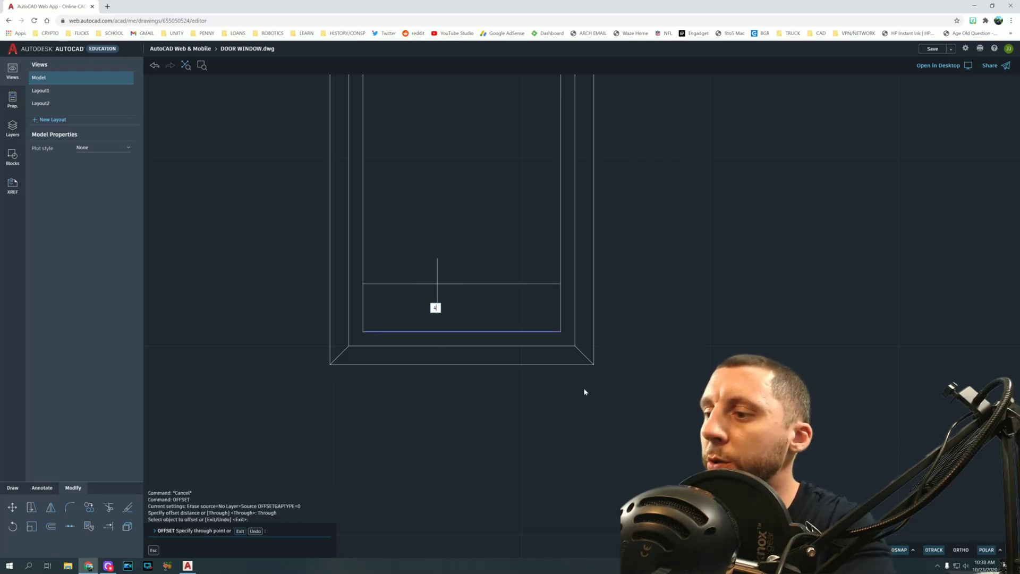
key("Return")
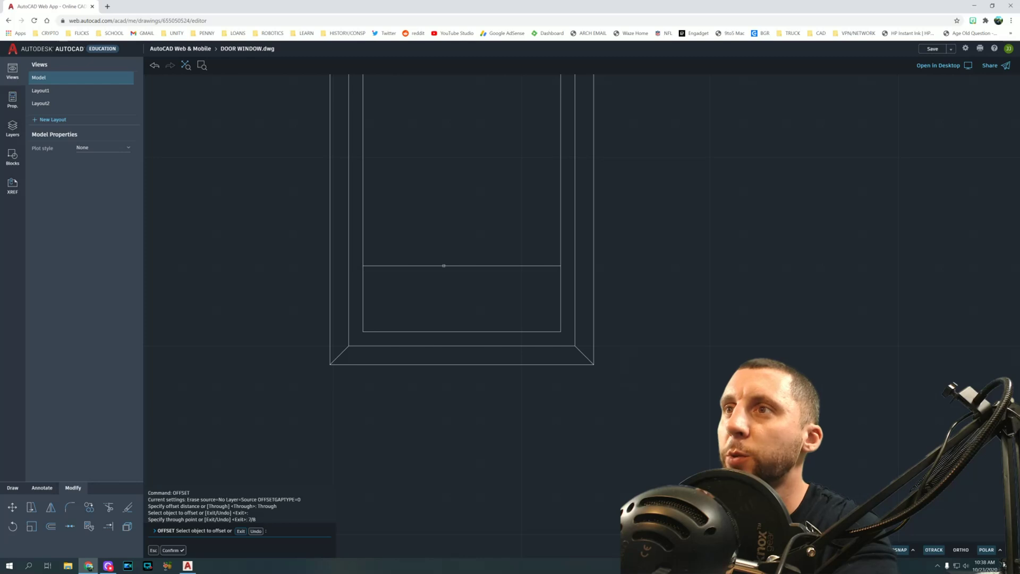
left_click(444, 265)
type("7/8")
key("Return")
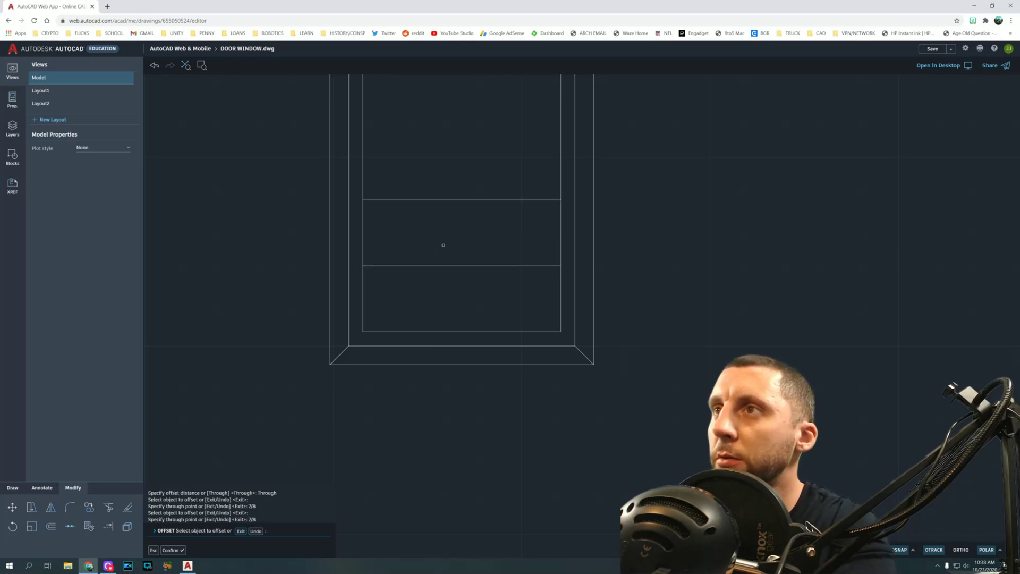
Offset the sash's top line 7/8 downward, then offset the new upper rail again
middle_click_drag(427, 113, 445, 164)
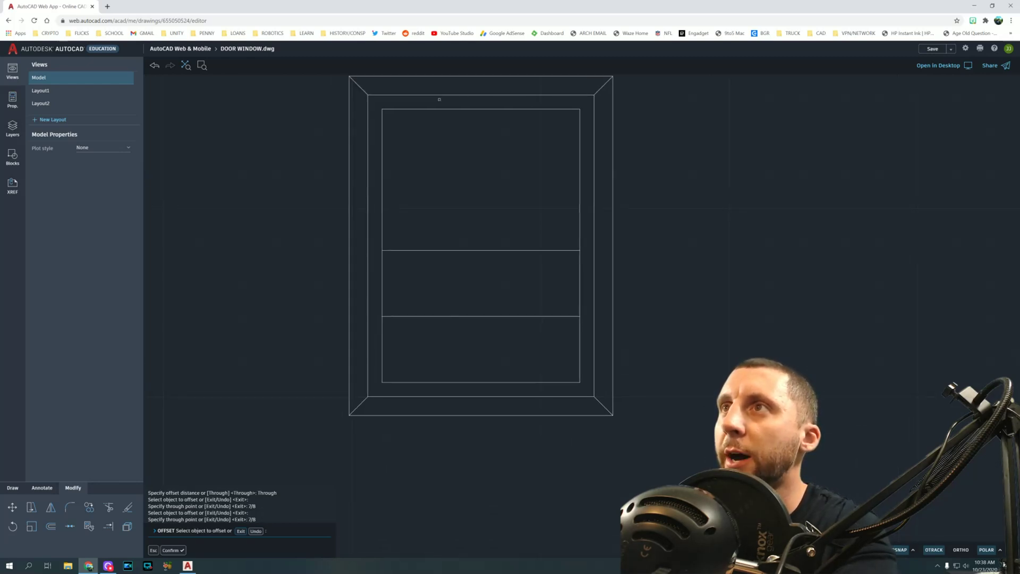
left_click(449, 110)
type("7")
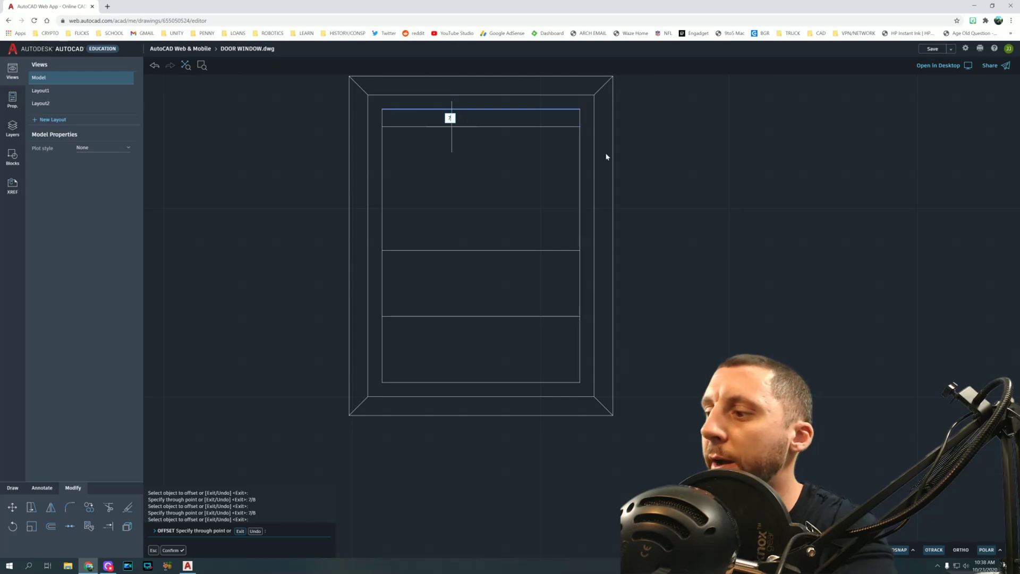
type("/8")
key("Return")
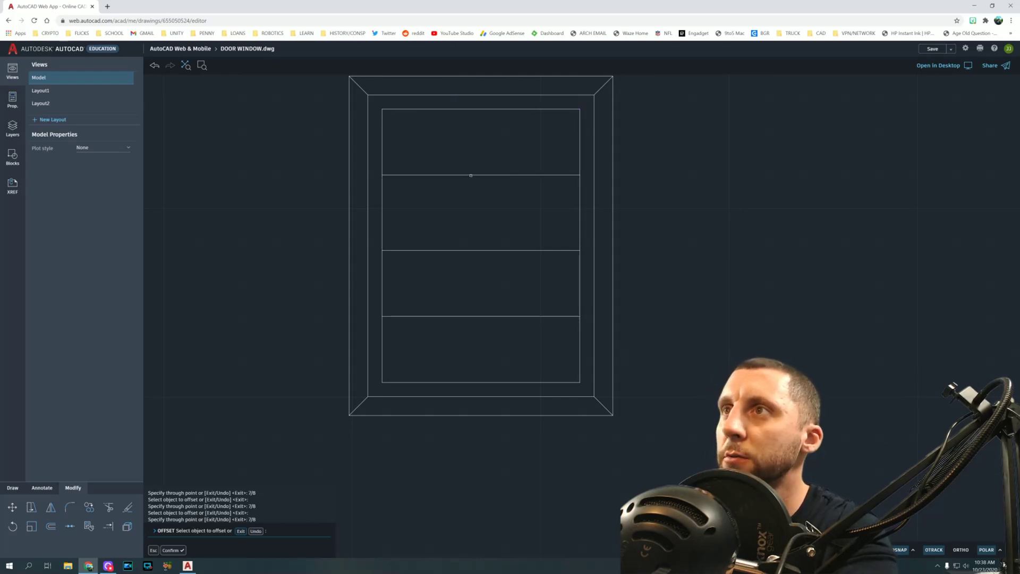
left_click(471, 176)
type("7/8")
key("Return")
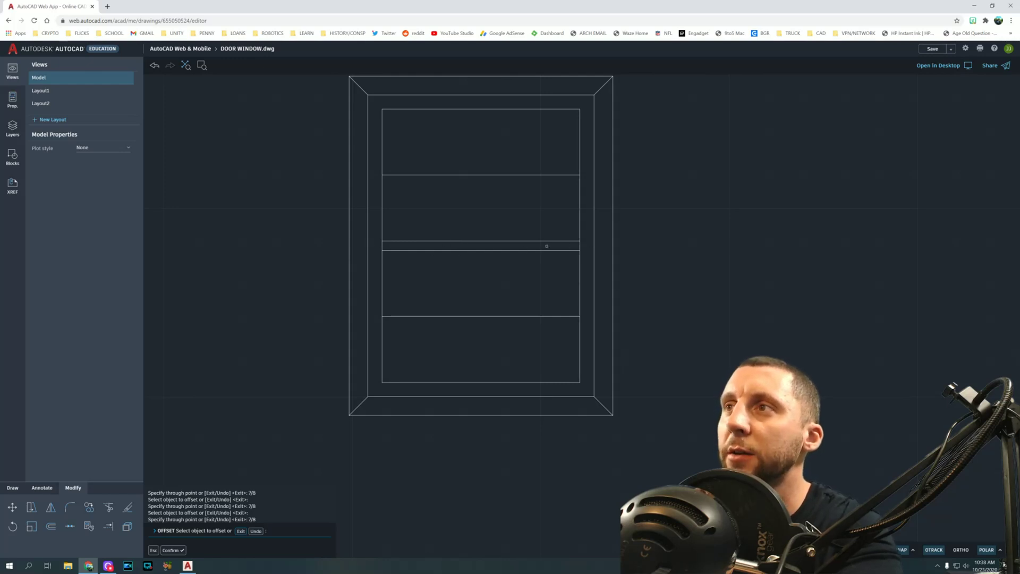
Offset the sash's right edge 7/8 twice to make two vertical pane dividers, then start TRIM
left_click(579, 218)
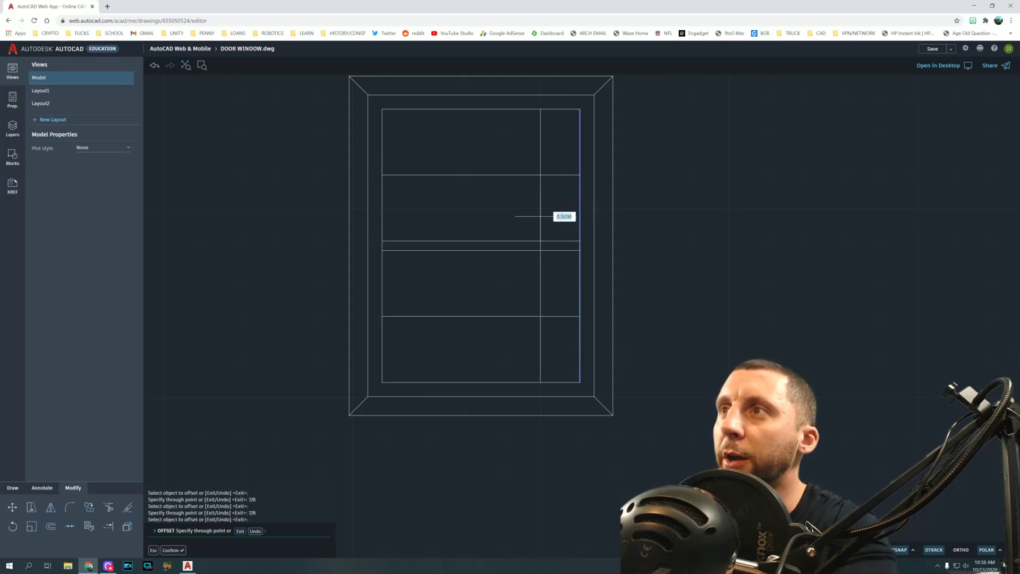
type("7/8")
key("Return")
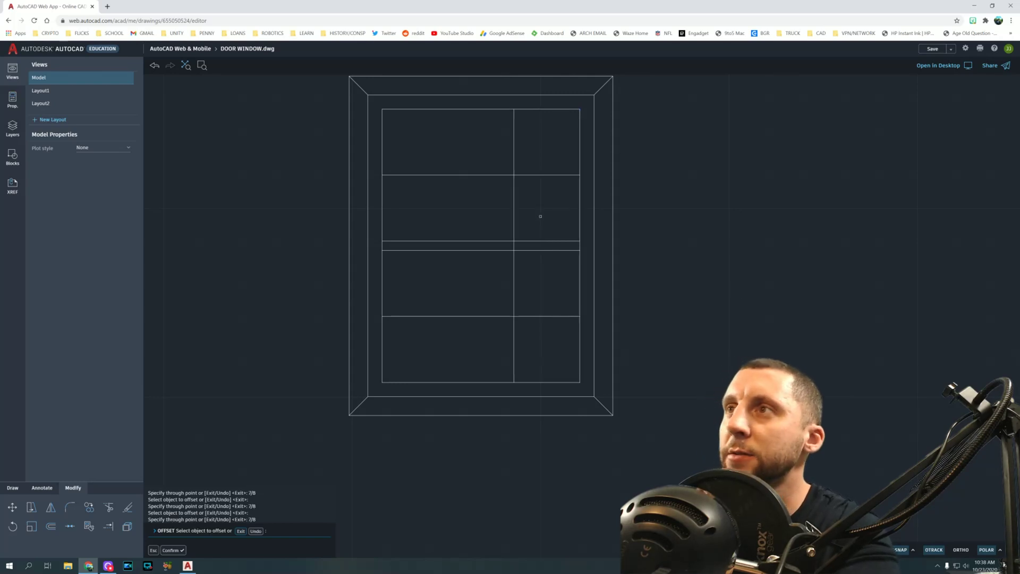
left_click(515, 212)
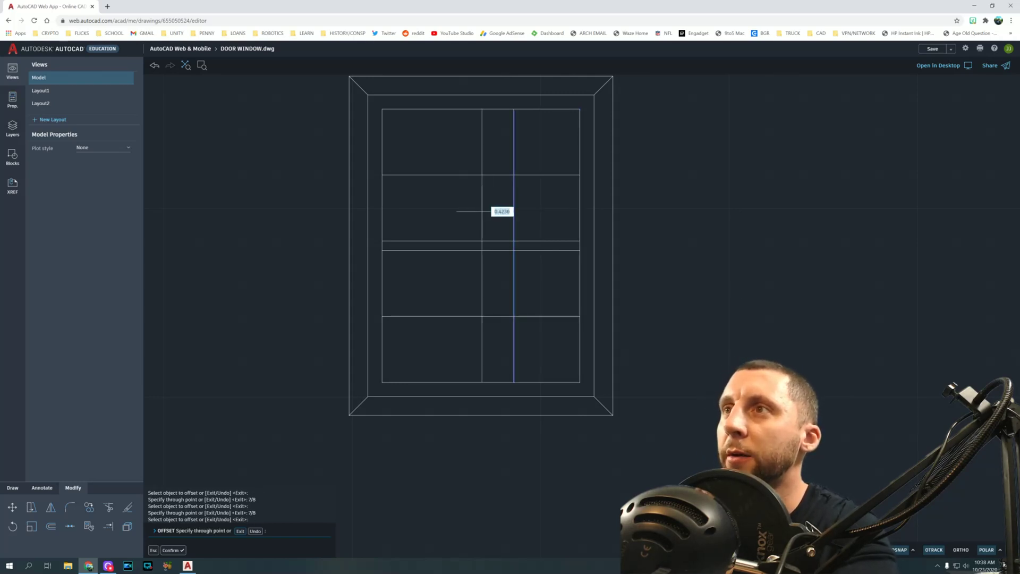
type("7/8")
key("Return")
key("Escape")
key("Escape")
key("Escape")
type("tr")
key("Return")
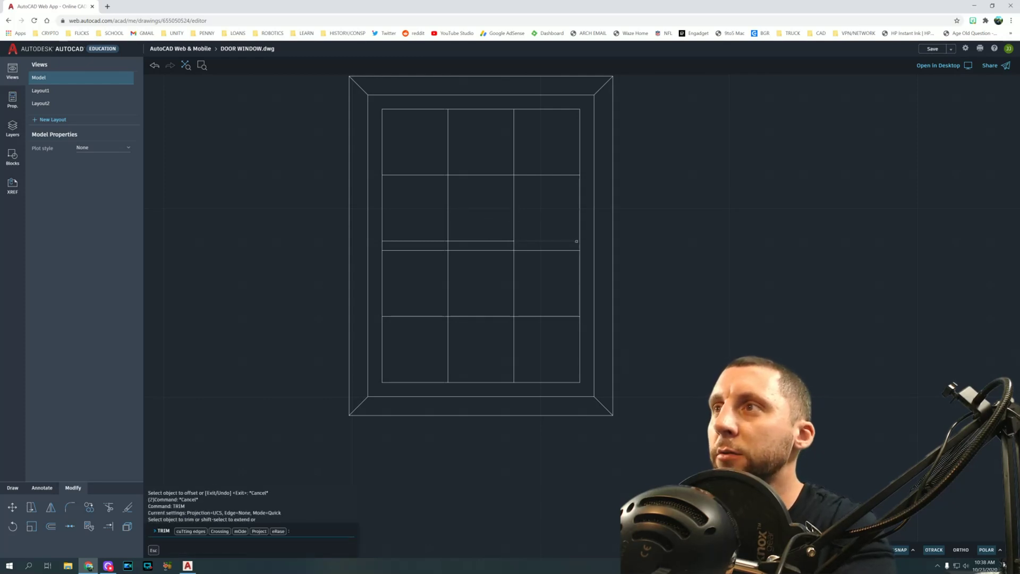
Fence-trim the vertical muntins across the meeting rail
left_click(583, 245)
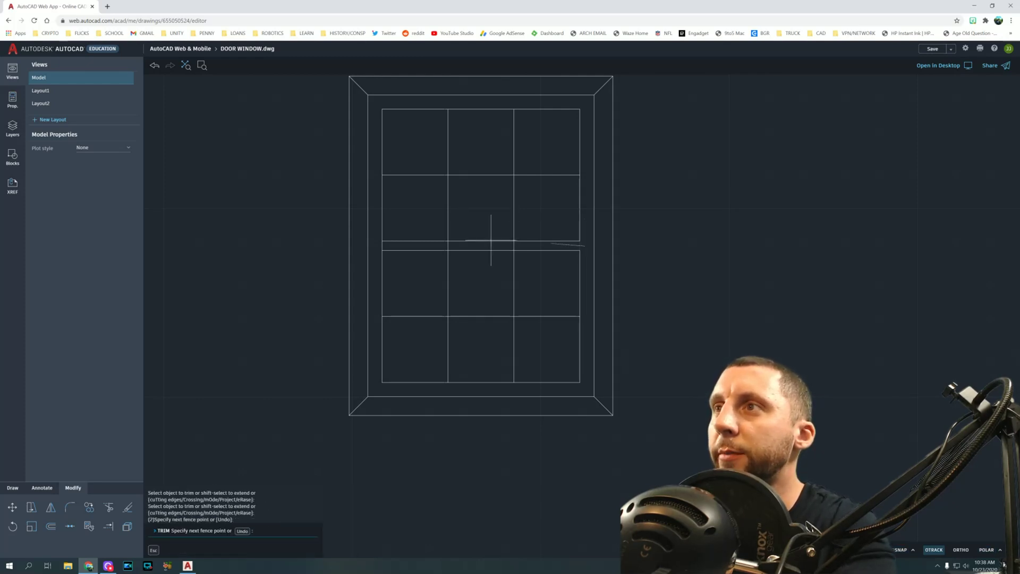
left_click(379, 244)
key("Return")
key("Escape")
key("Escape")
key("Escape")
Stretch both ends of the lower meeting-rail line out to the frame edges
left_click(398, 250)
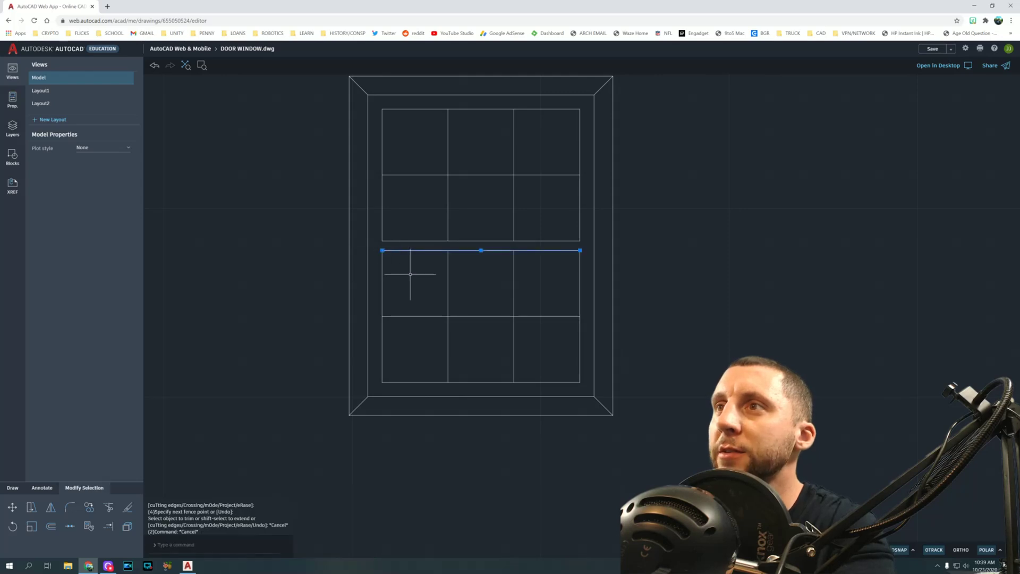
left_click(383, 250)
left_click(369, 250)
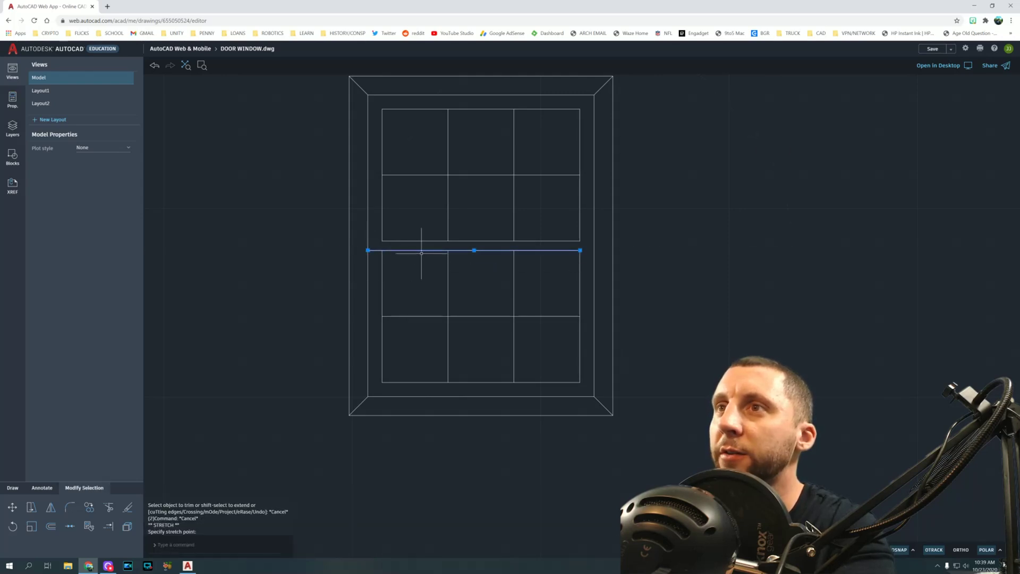
left_click(580, 251)
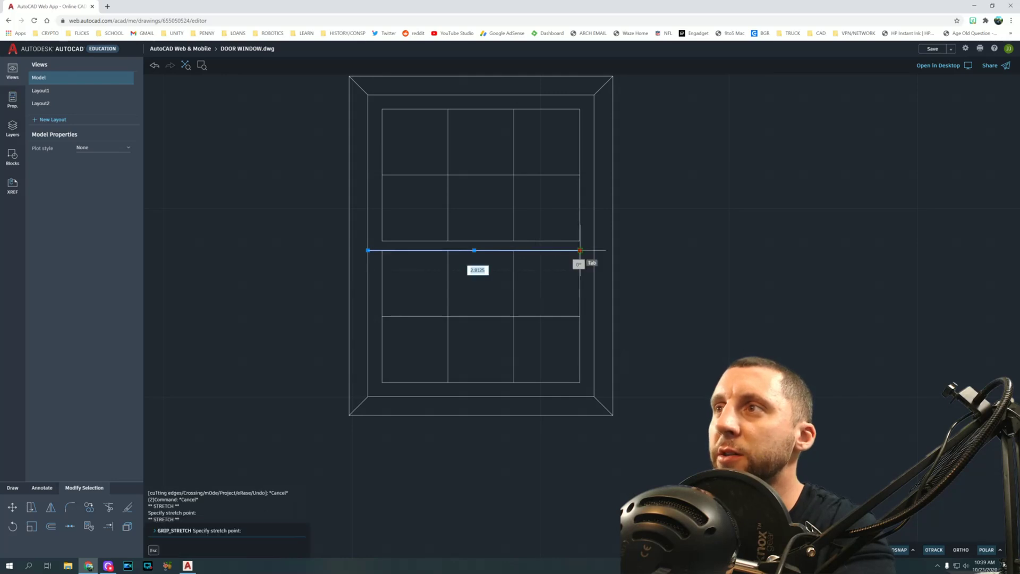
left_click(594, 250)
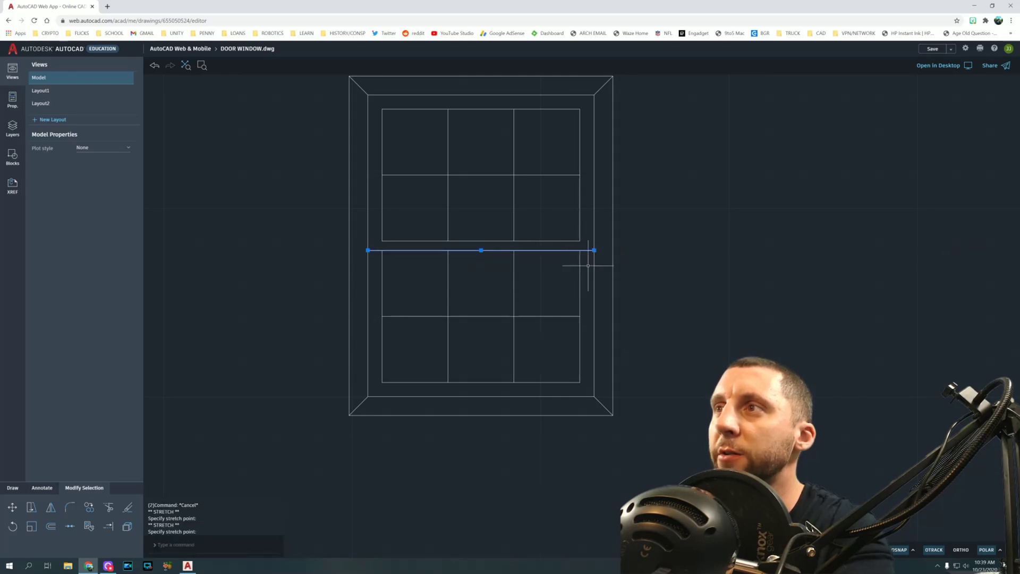
key("Escape")
scroll(577, 284, "down", 1)
middle_click_drag(575, 284, 524, 300)
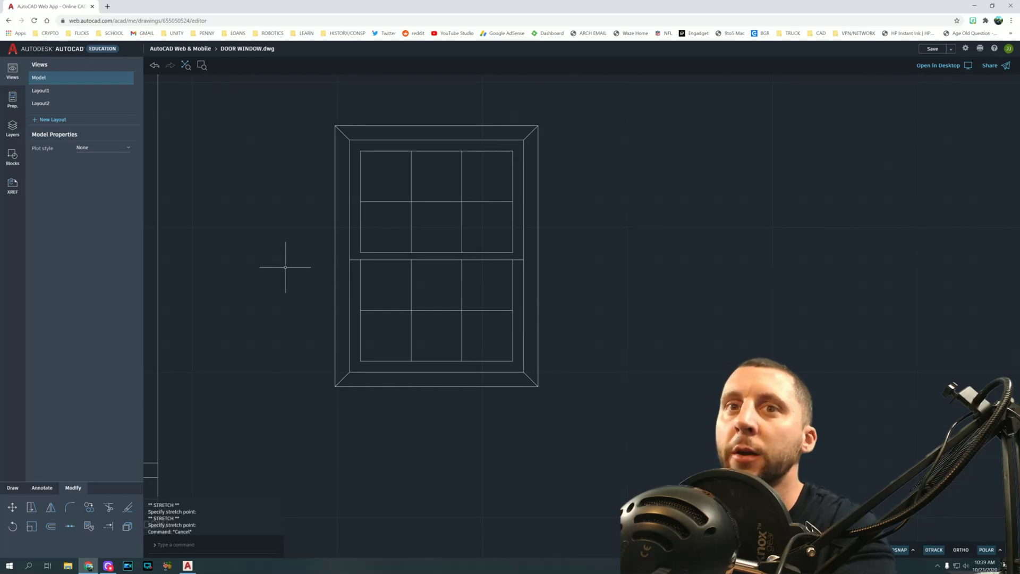
Abandon an outer-frame offset, then explode the window block into separate lines
left_click(51, 527)
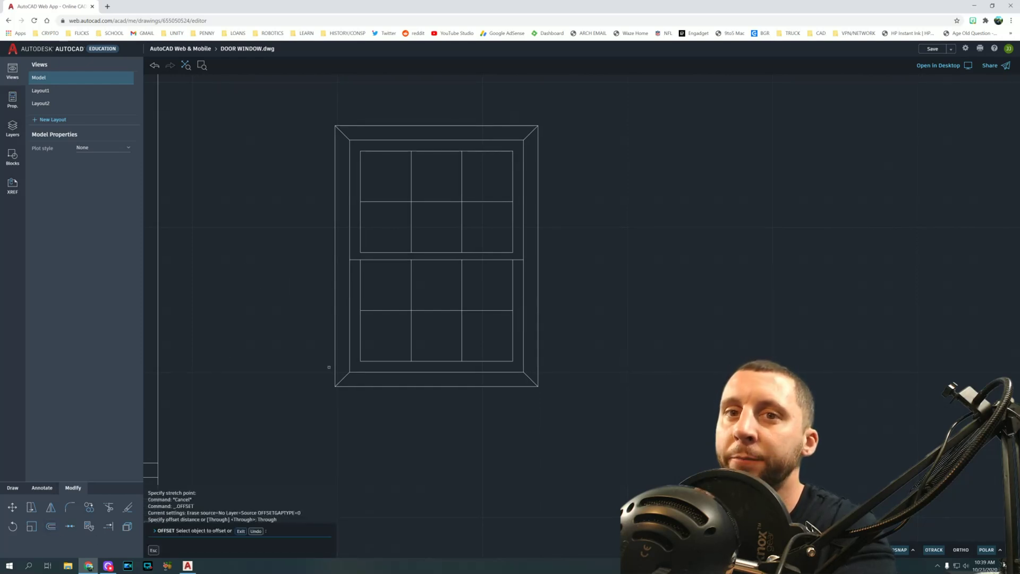
left_click(538, 285)
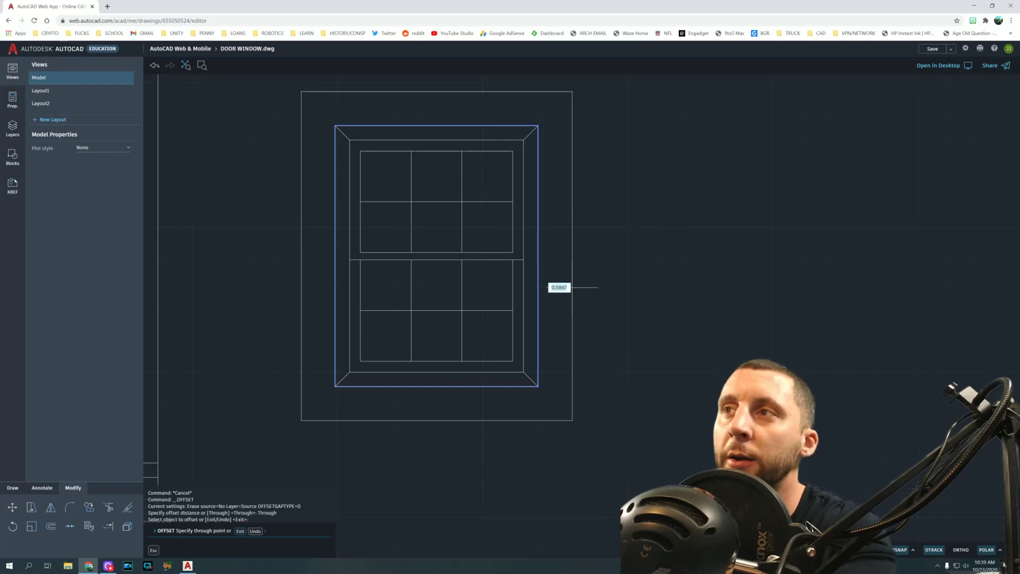
key("Escape")
type("explode")
key("Return")
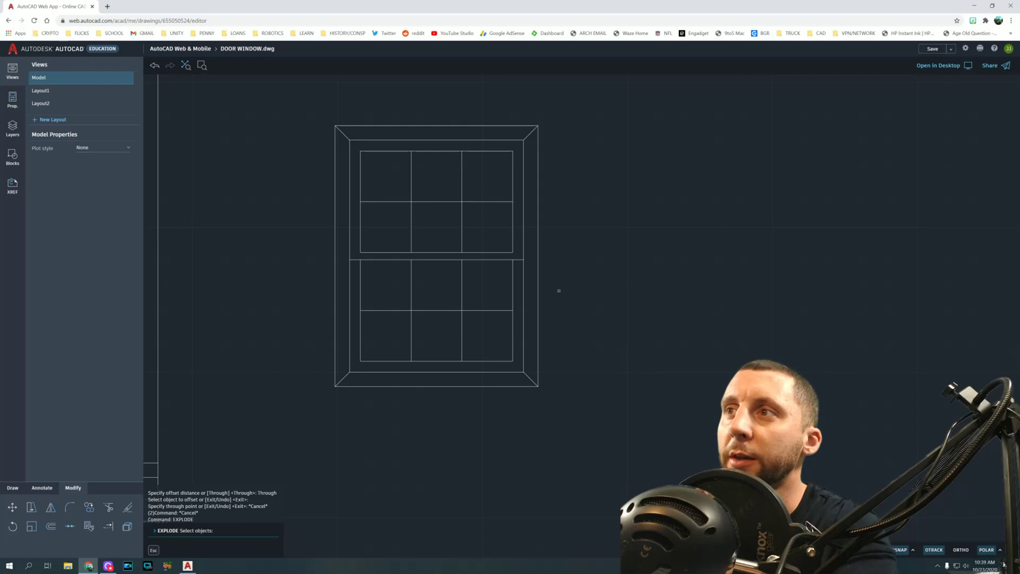
left_click(539, 303)
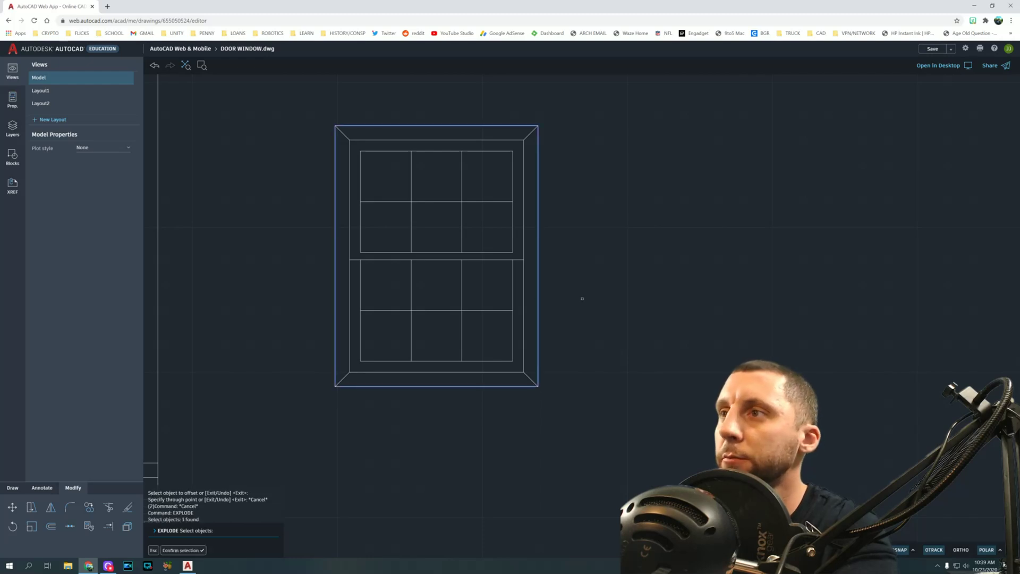
key("Return")
Offset the window's right frame edge 1 unit to start the door, then begin LINE
left_click(50, 526)
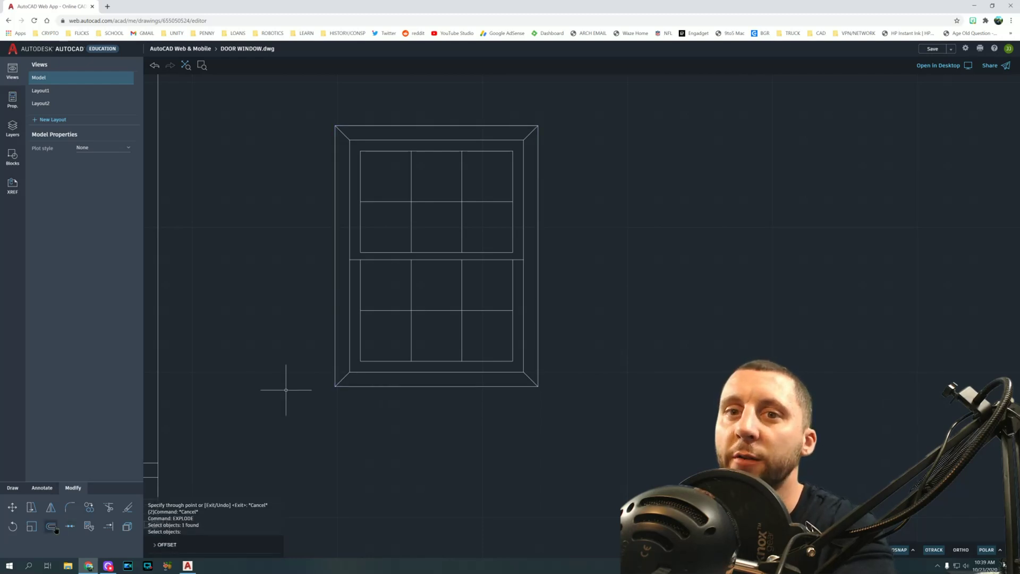
left_click(539, 197)
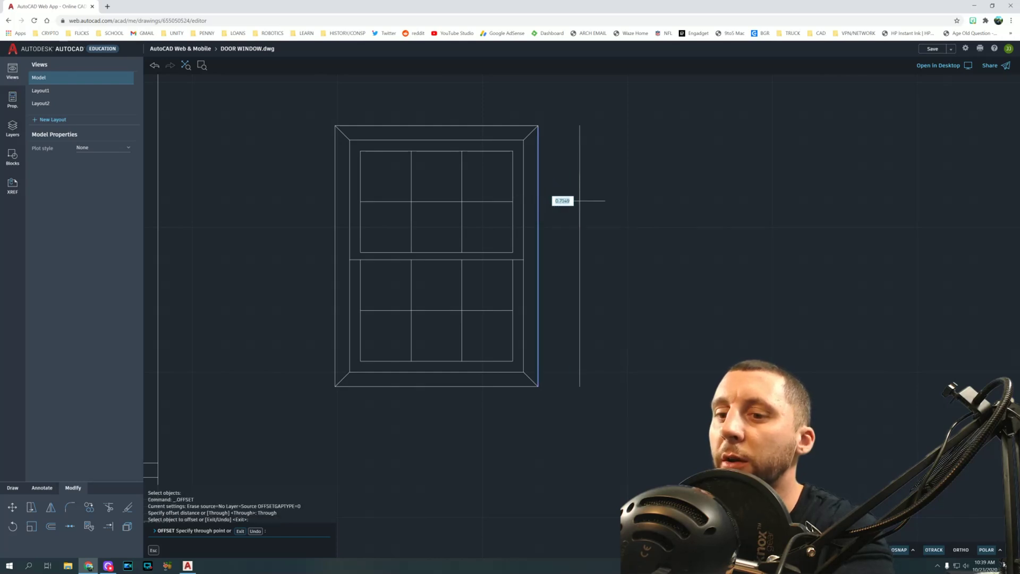
type("1")
key("Return")
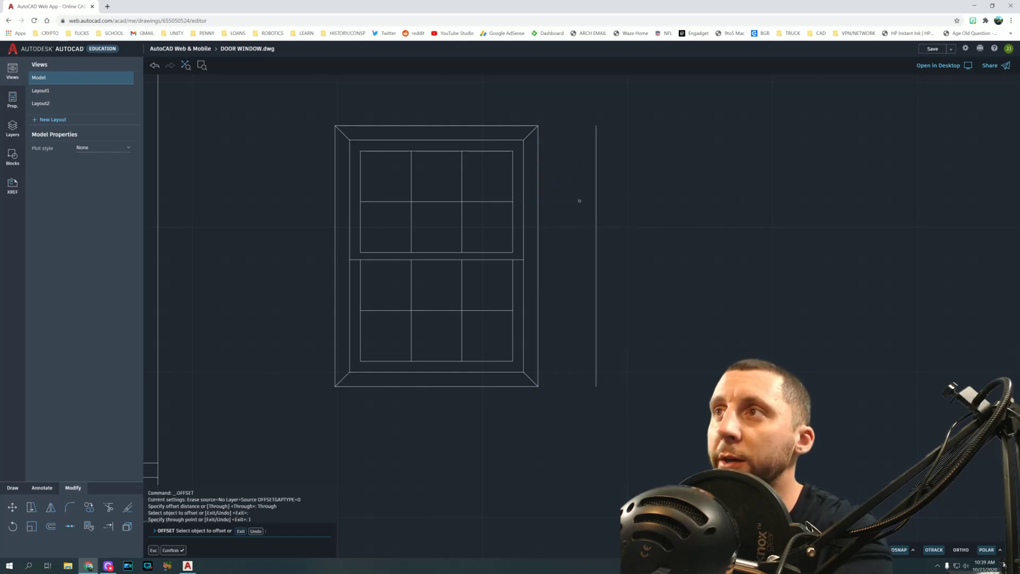
left_click(13, 488)
left_click(108, 508)
scroll(307, 280, "down", 2)
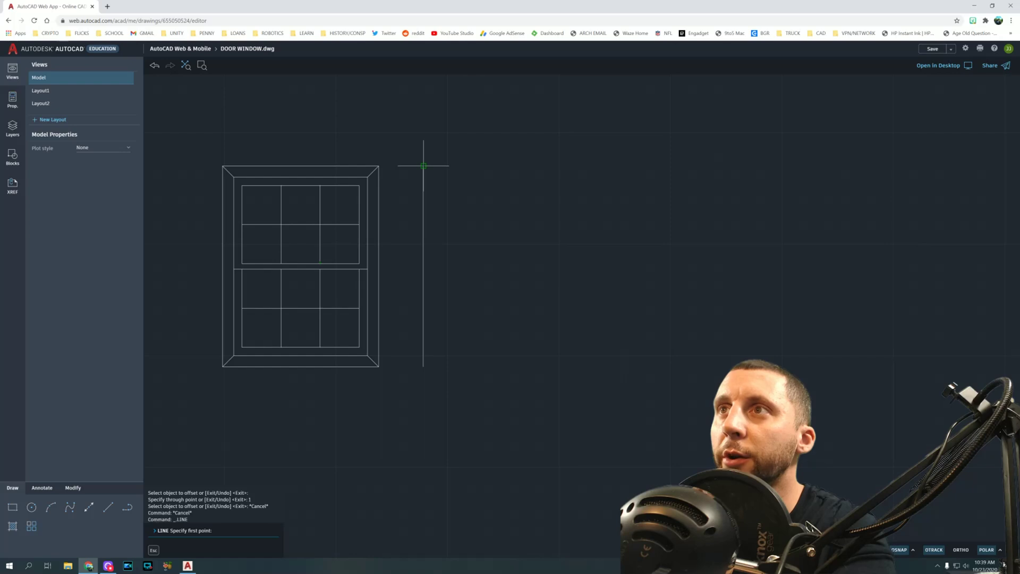
Draw the door's 3.5 top, 6-7/8 right and 3.5 bottom edges from the offset line's top
left_click(423, 166)
type("3.5")
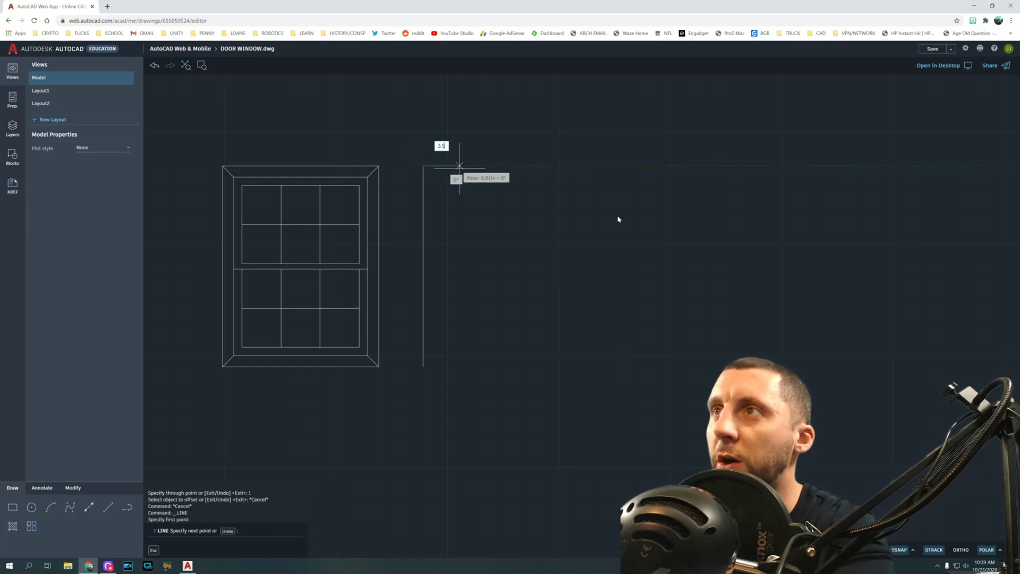
key("Return")
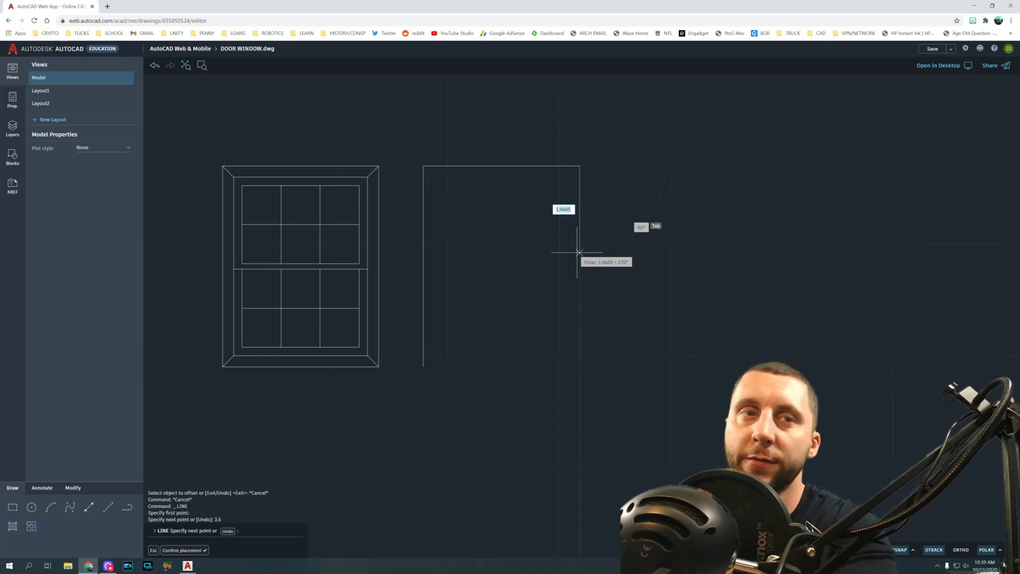
type("6-7/8")
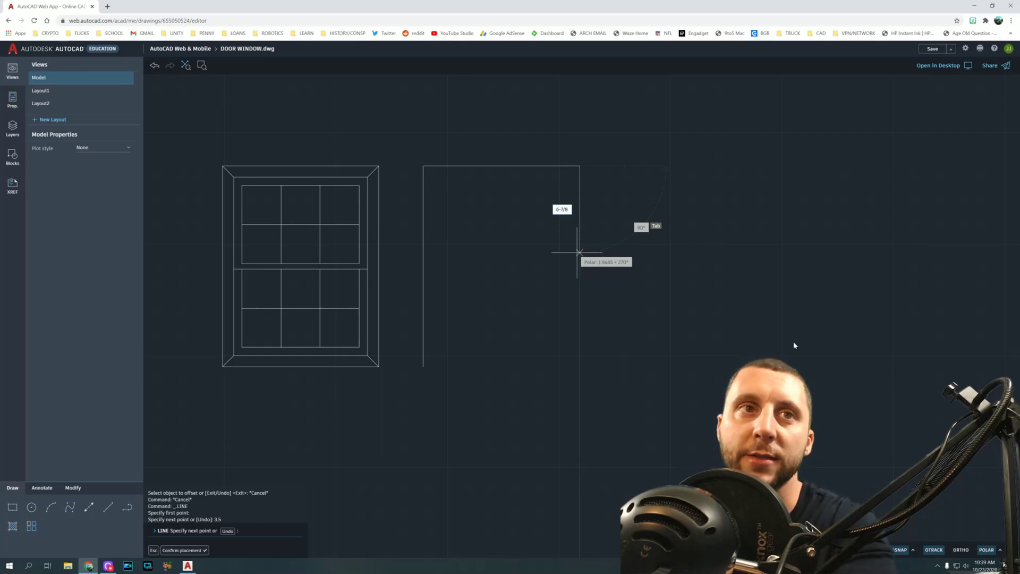
key("Return")
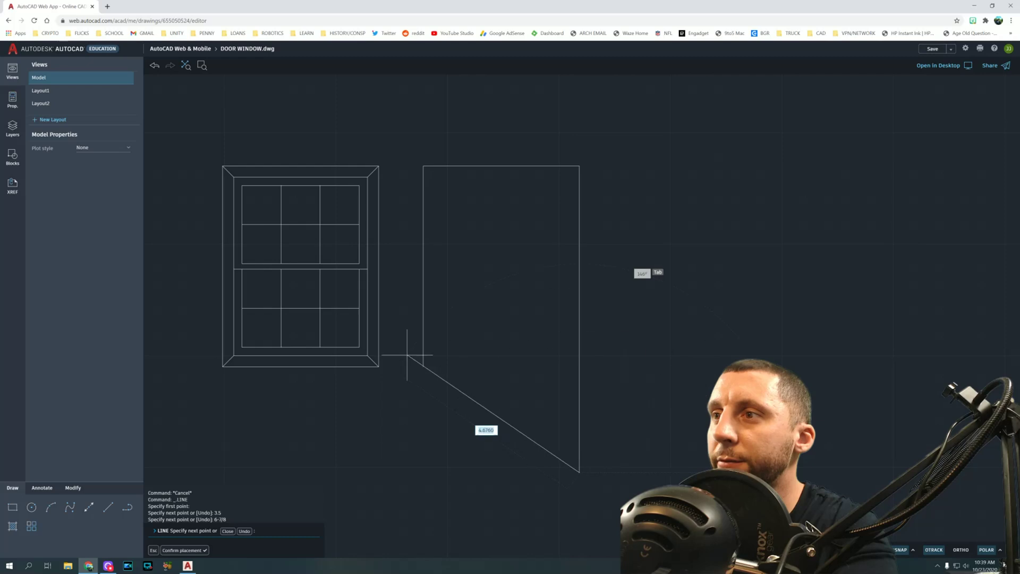
middle_click_drag(637, 349, 611, 237)
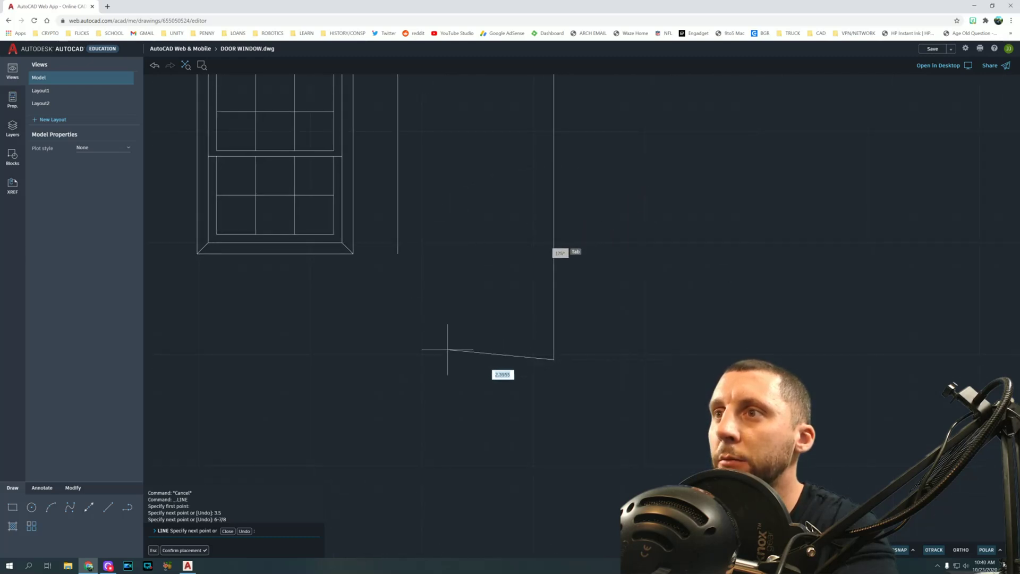
type("3")
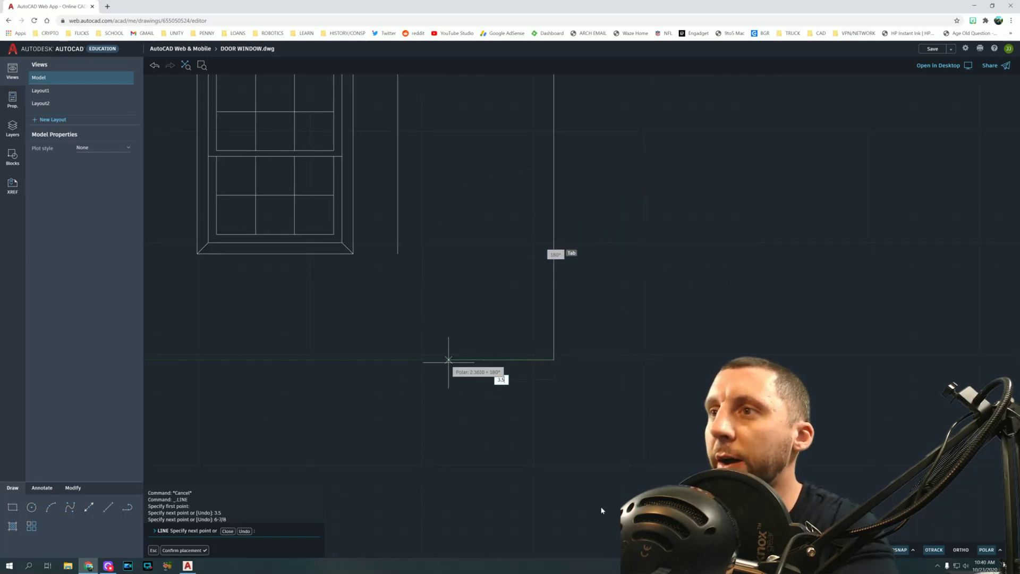
type(".5")
key("Return")
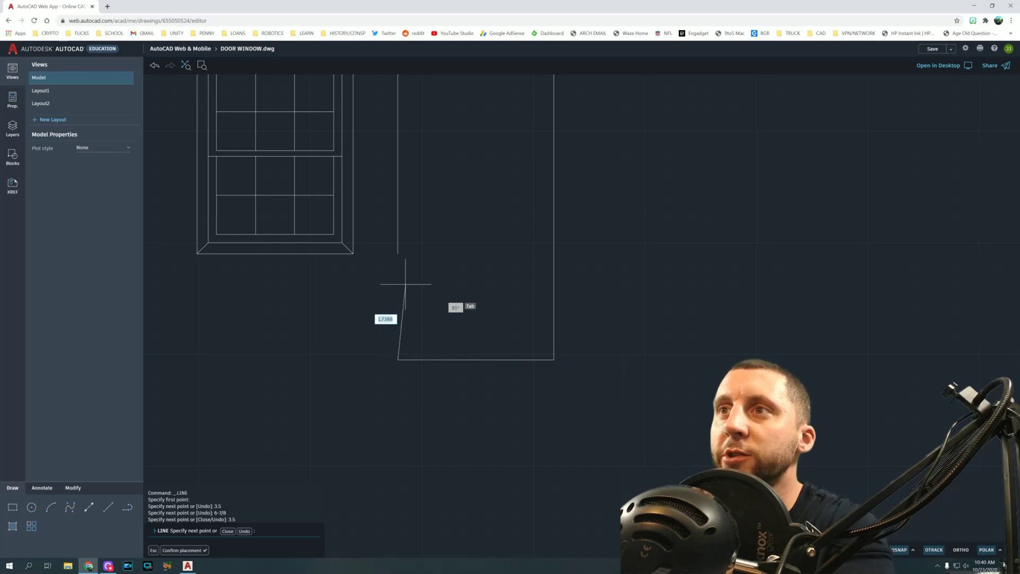
key("Escape")
key("Escape")
Stretch the door's left edge down to the bottom corner to close the rectangle
left_click(398, 251)
left_click(398, 244)
key("Escape")
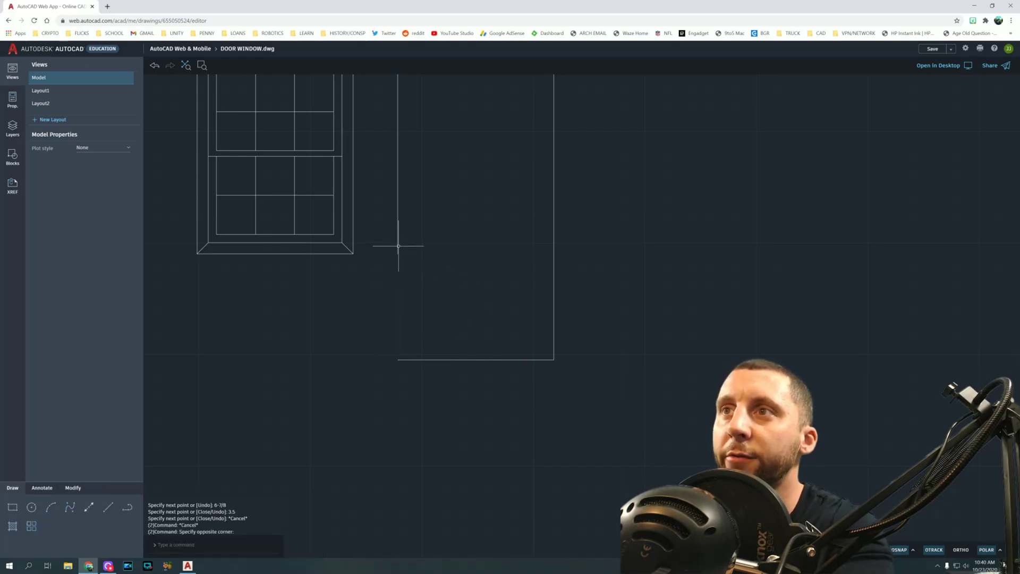
left_click(398, 254)
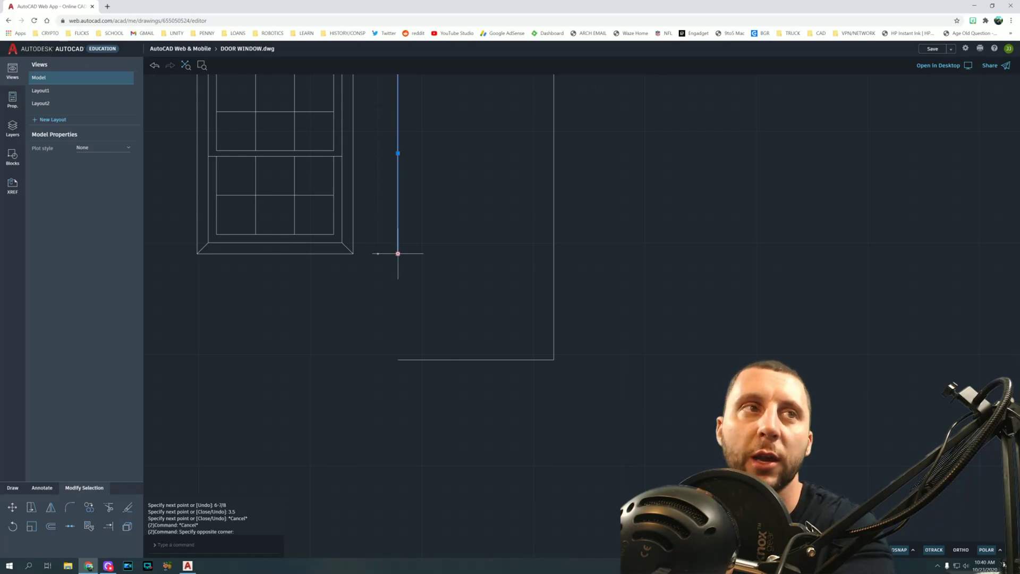
left_click(398, 253)
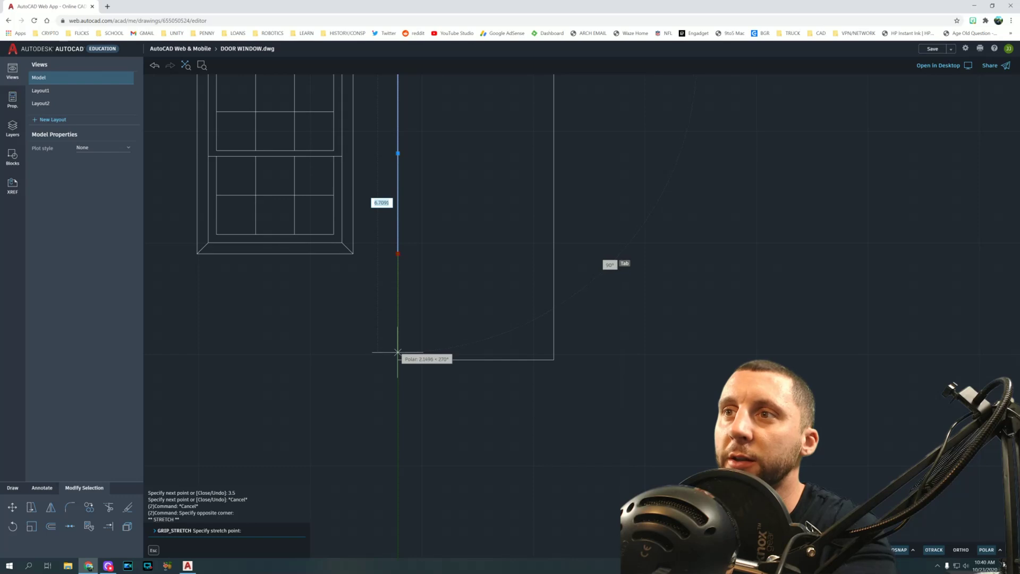
left_click(398, 360)
key("Escape")
scroll(424, 294, "down", 2)
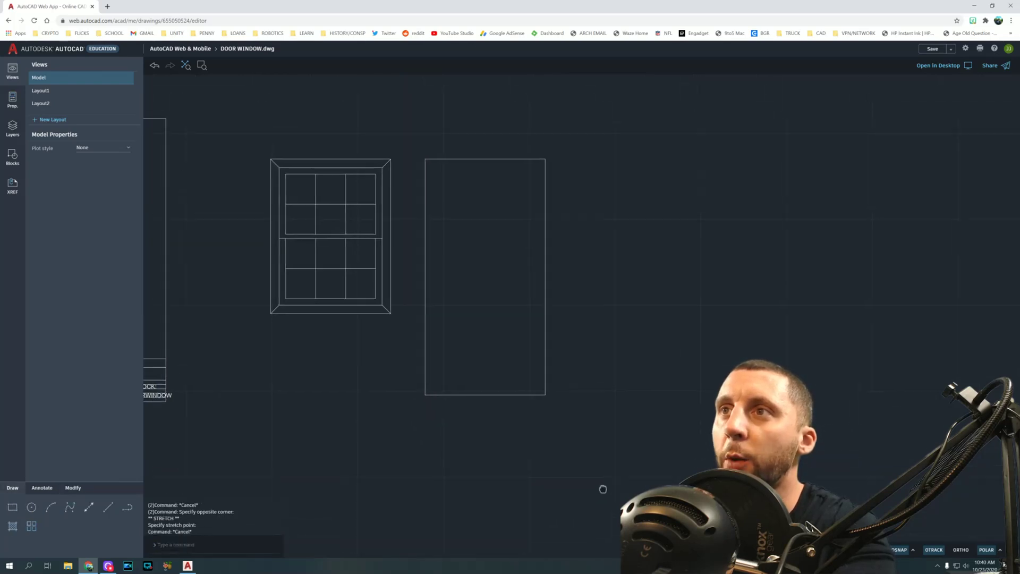
middle_click_drag(576, 424, 531, 366)
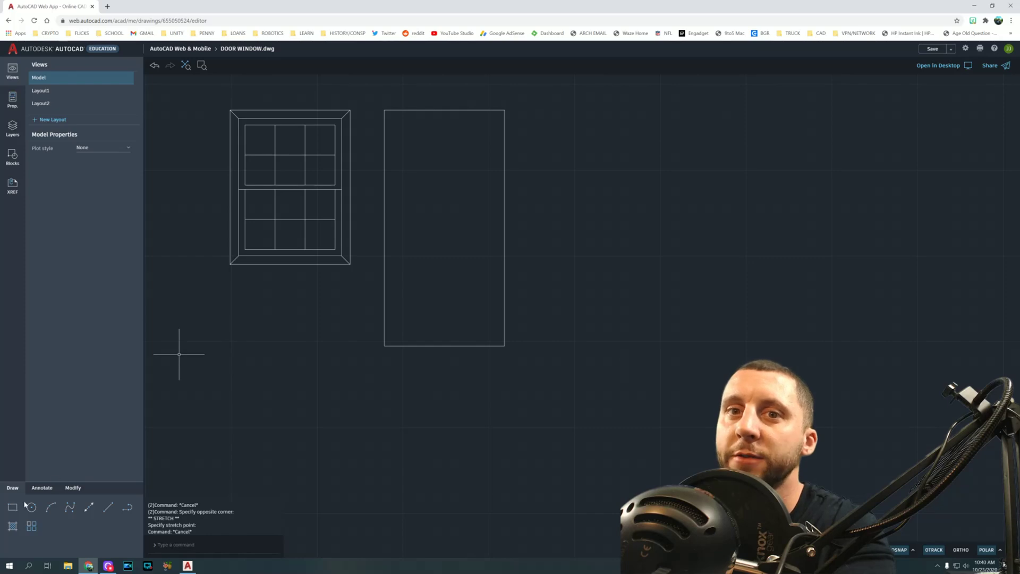
left_click(73, 487)
Offset the door's left, top and right edges 1/4 inward, then undo those offsets
left_click(50, 526)
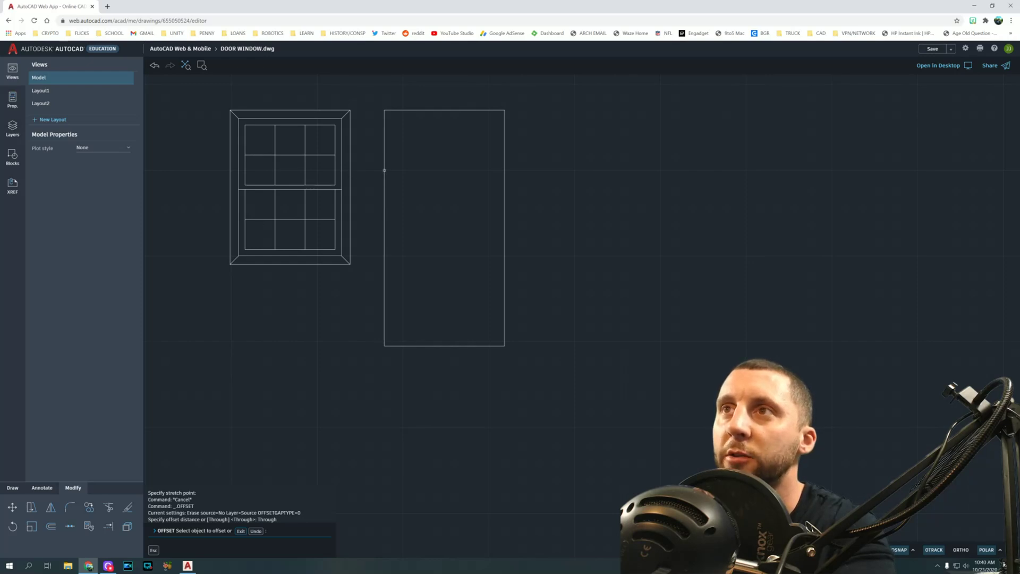
left_click(384, 170)
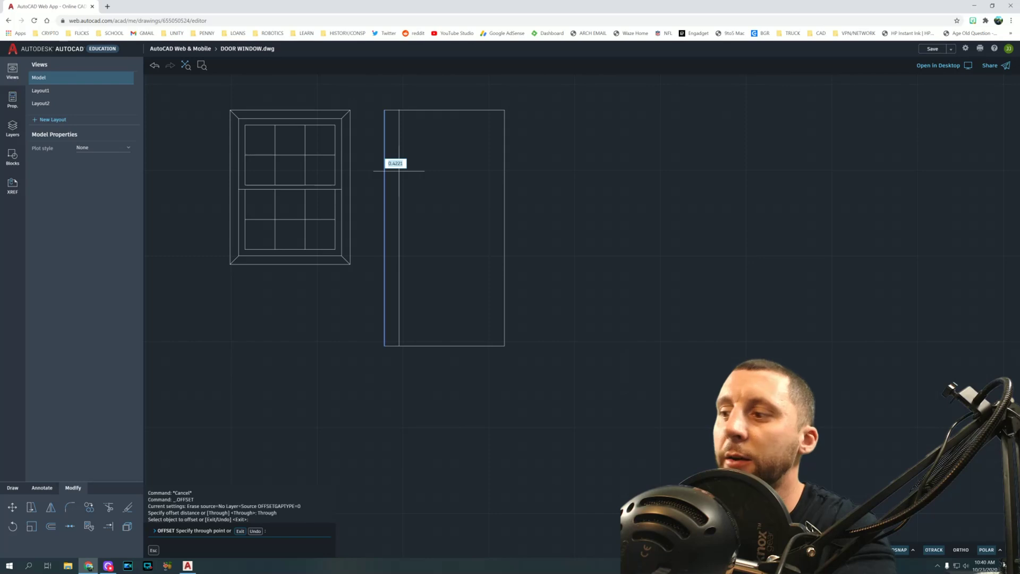
type("1/4")
key("Return")
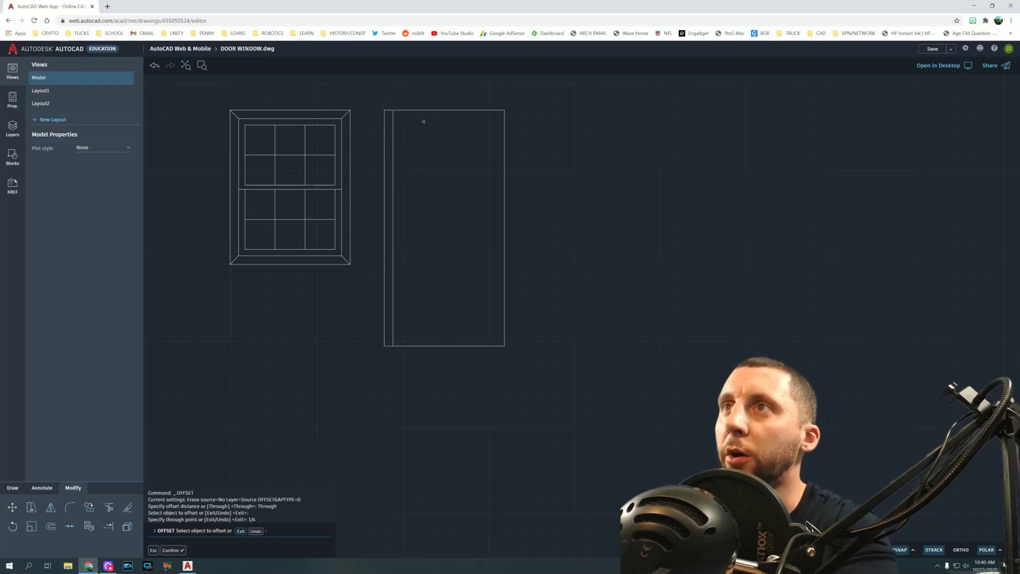
left_click(422, 110)
type("1/4")
key("Return")
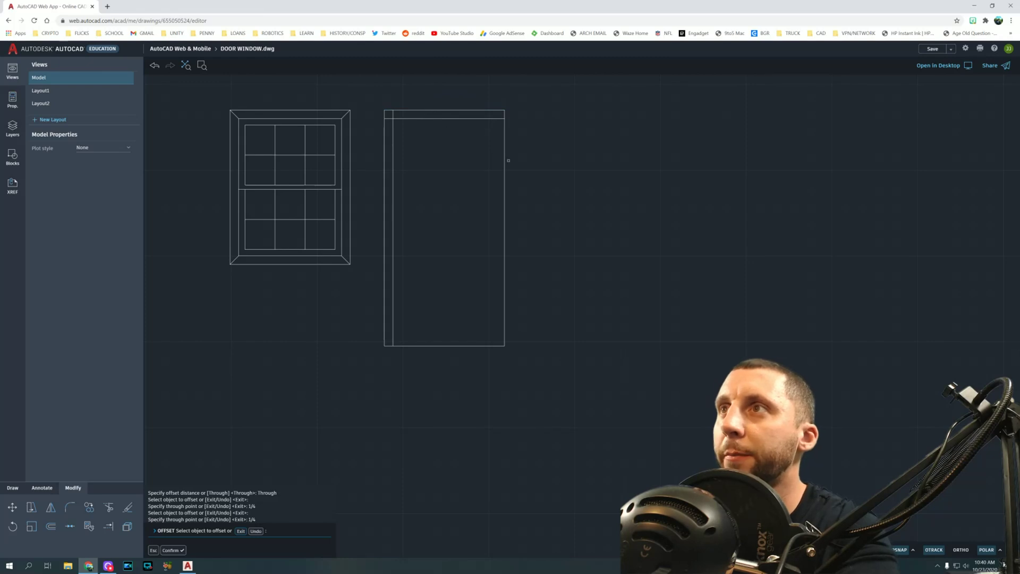
left_click(505, 163)
type("1/4")
key("Return")
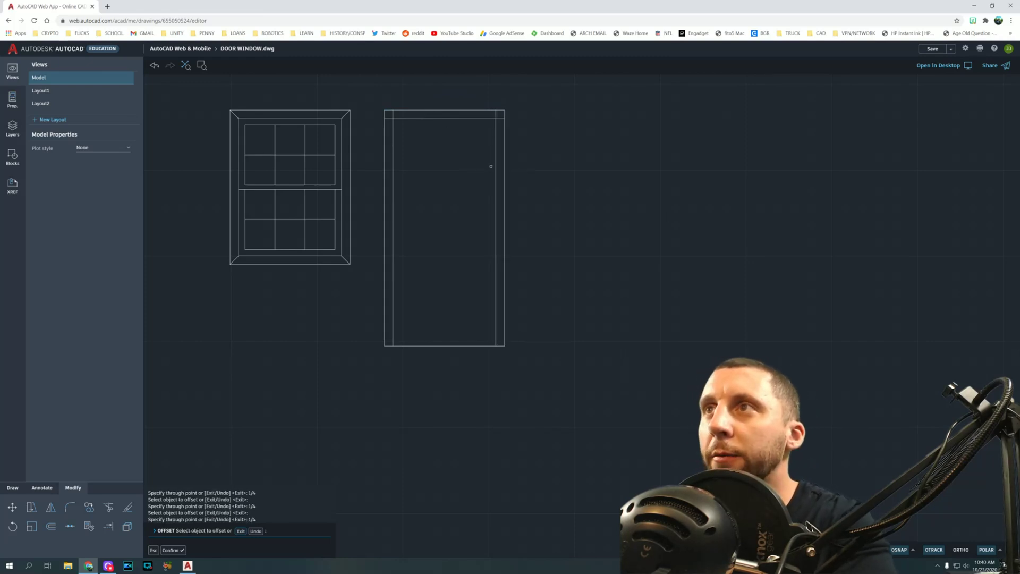
key("Escape")
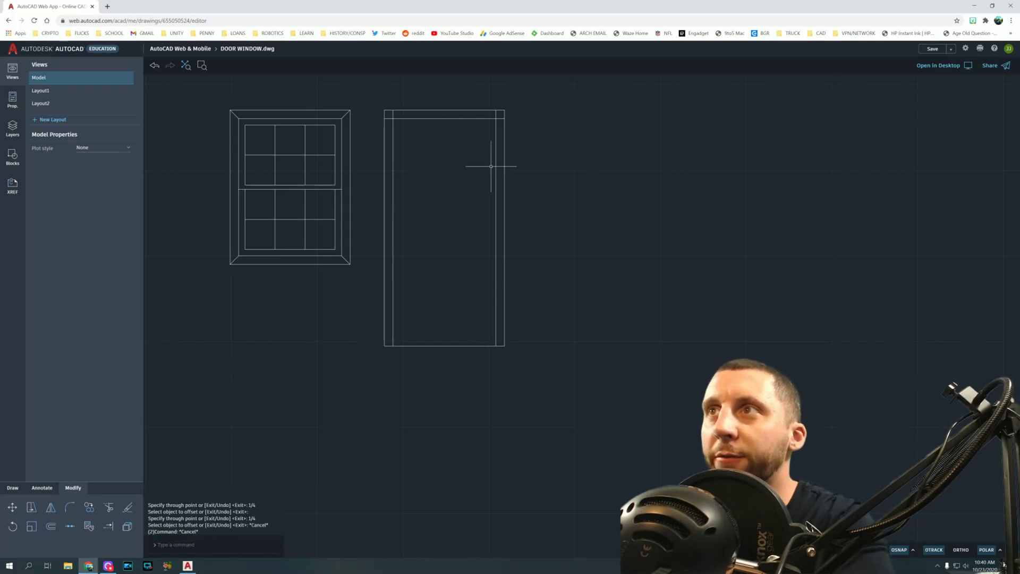
key("ctrl+z")
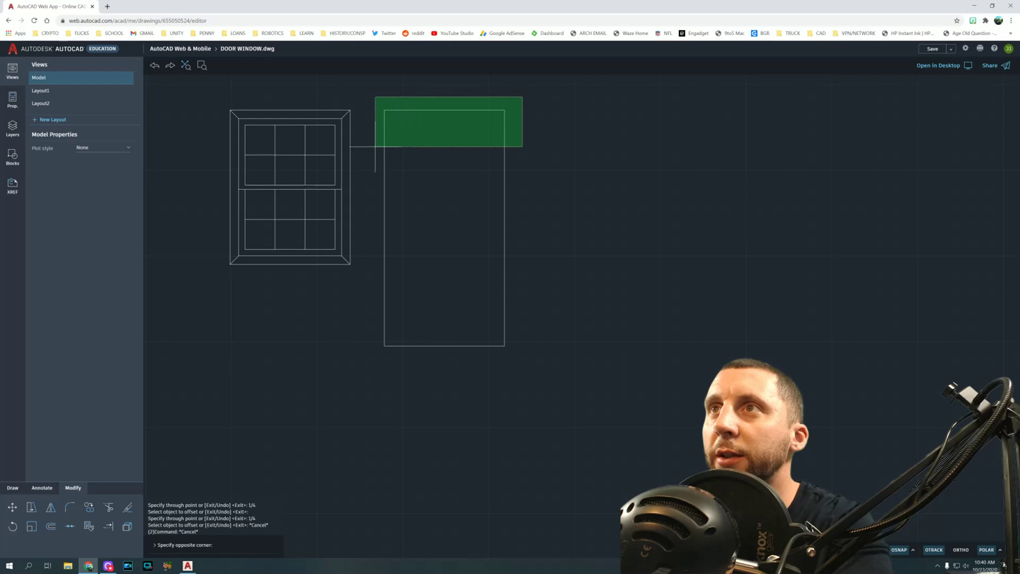
Join the door's lines into a single polyline with JO
left_click(371, 148)
type("join")
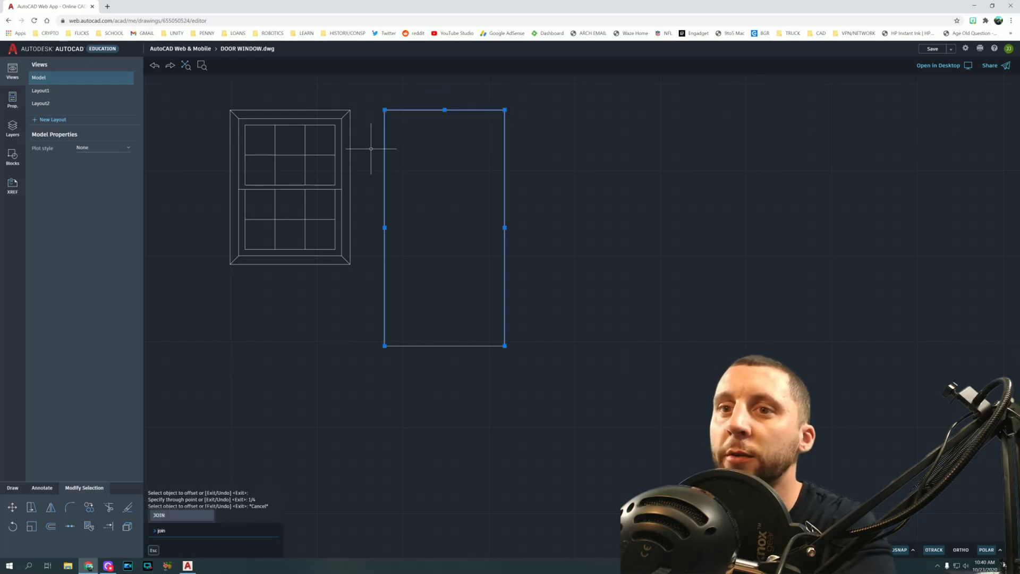
key("Return")
Offset the door polyline 1/4 inward to form the inner frame outline
type("o")
key("Return")
key("Return")
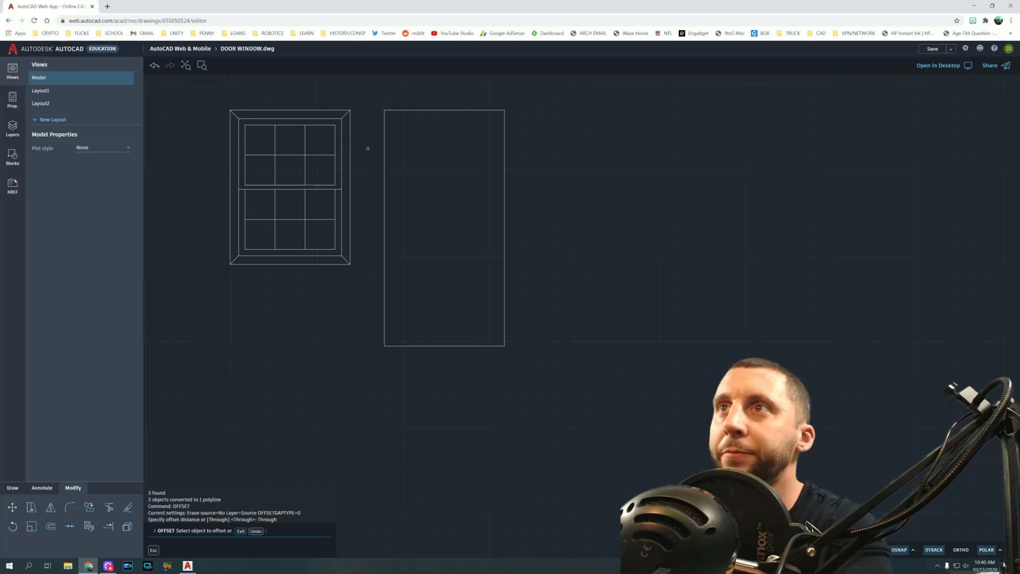
left_click(402, 110)
type("1/4")
key("Return")
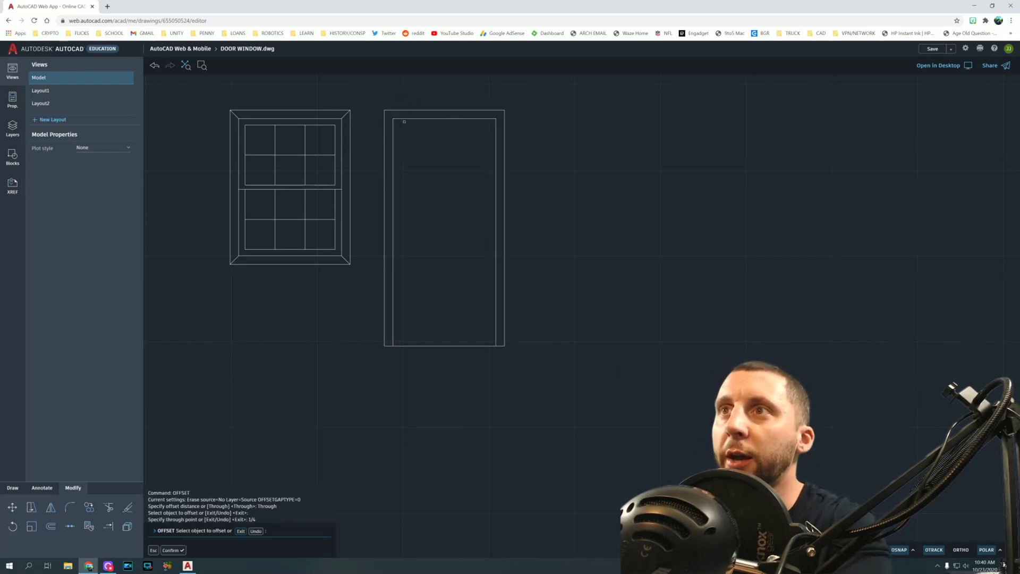
key("Escape")
key("Escape")
key("Escape")
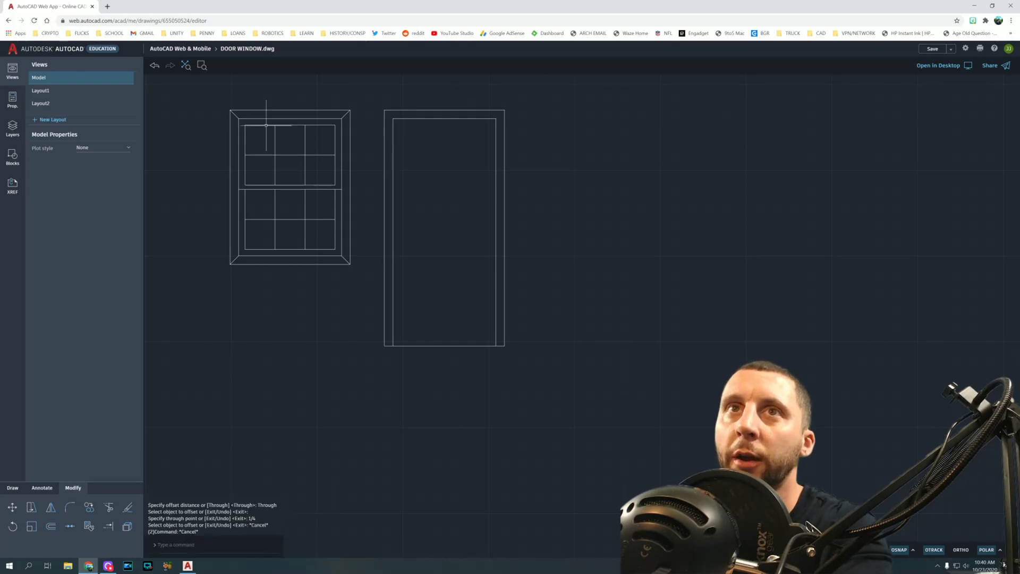
left_click(14, 488)
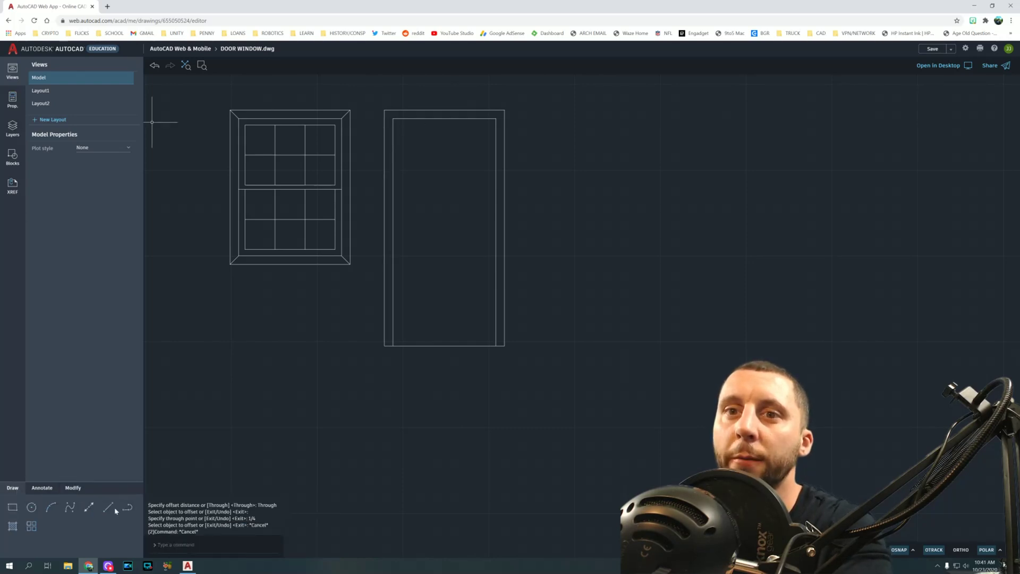
Draw mitre lines joining the outer and inner corners at the door's top-left and top-right
left_click(108, 507)
left_click(385, 111)
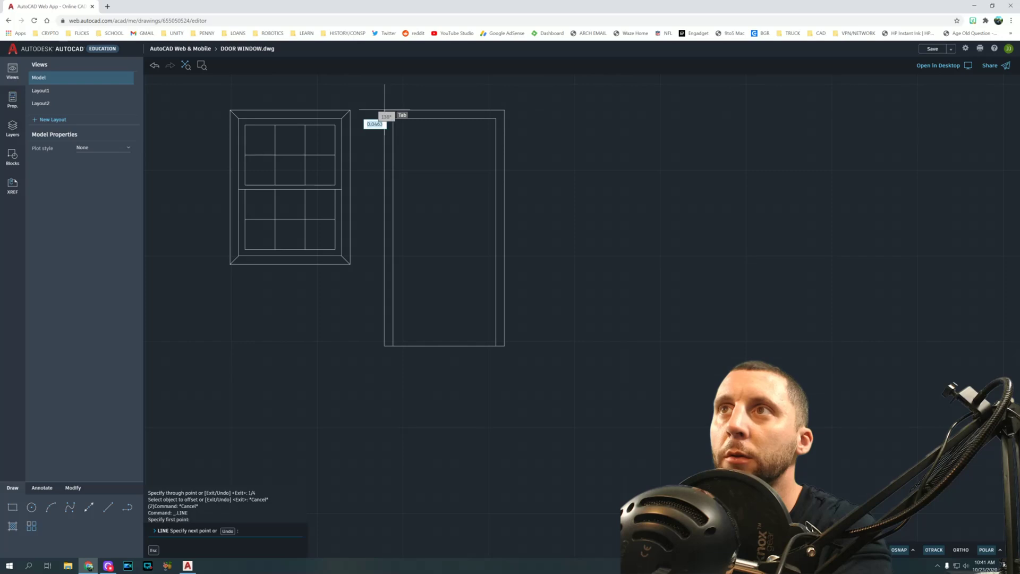
key("Return")
key("Return")
left_click(505, 111)
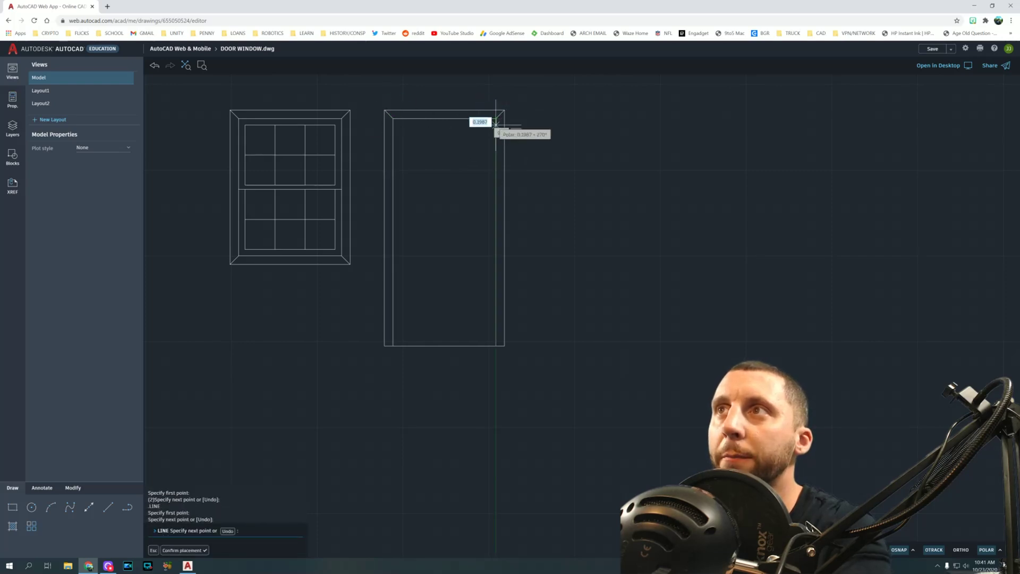
key("Escape")
key("Escape")
key("Escape")
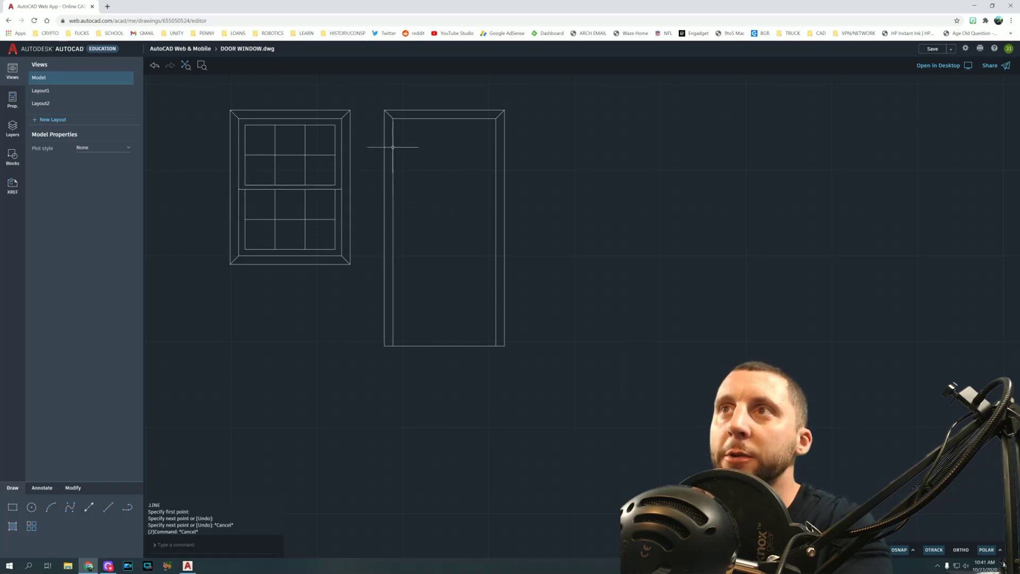
Explode the door's inner outline into separate lines
left_click(393, 147)
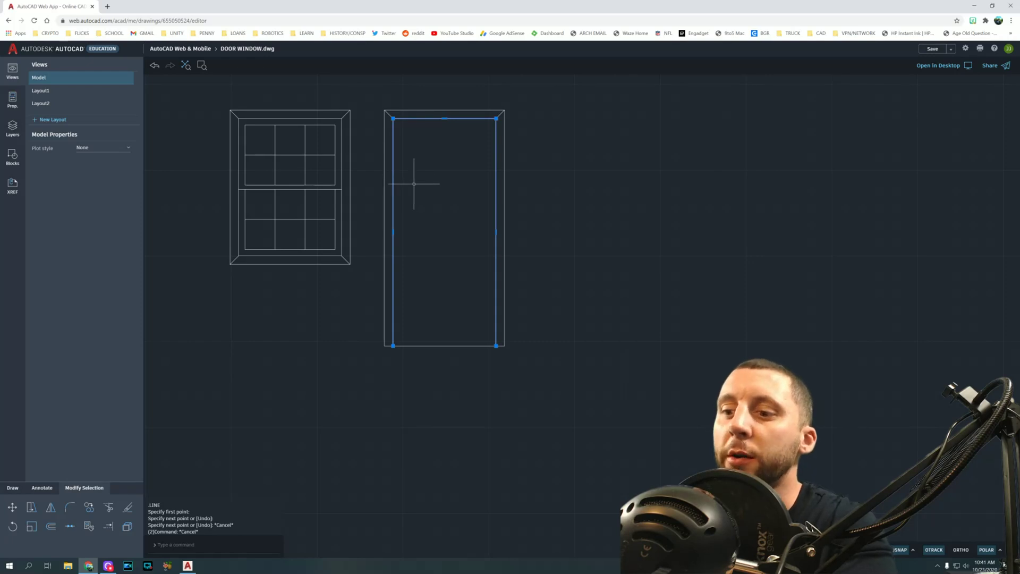
type("explode")
key("Return")
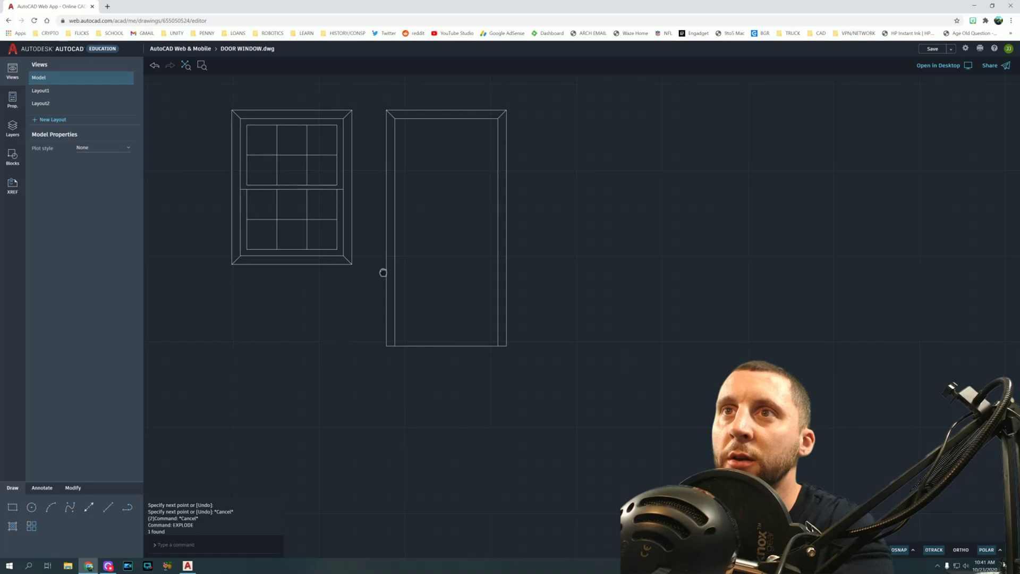
middle_click_drag(520, 292, 882, 321)
scroll(323, 146, "up", 10)
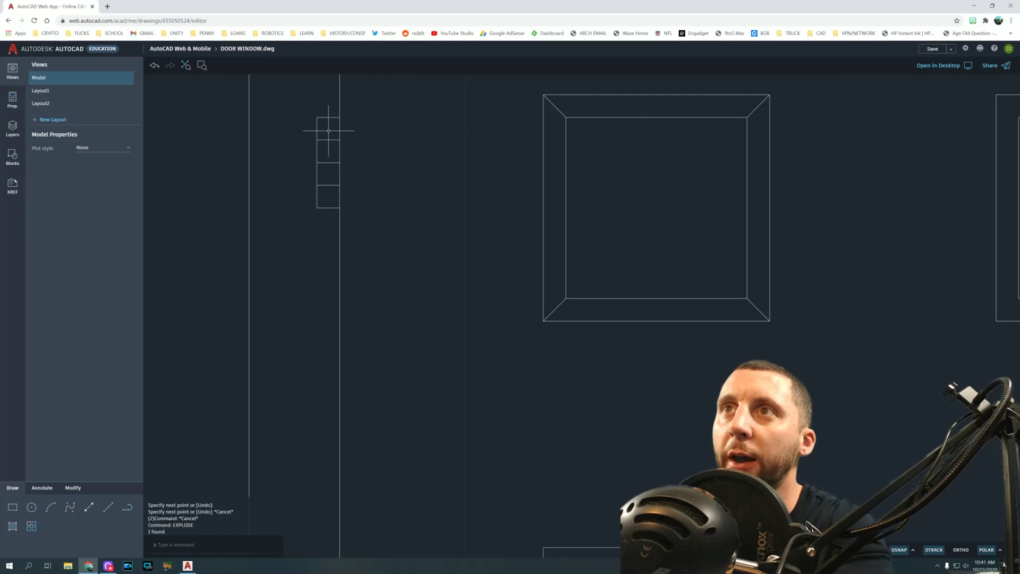
Offset the door's inner top line down 11/16
scroll(332, 204, "down", 5)
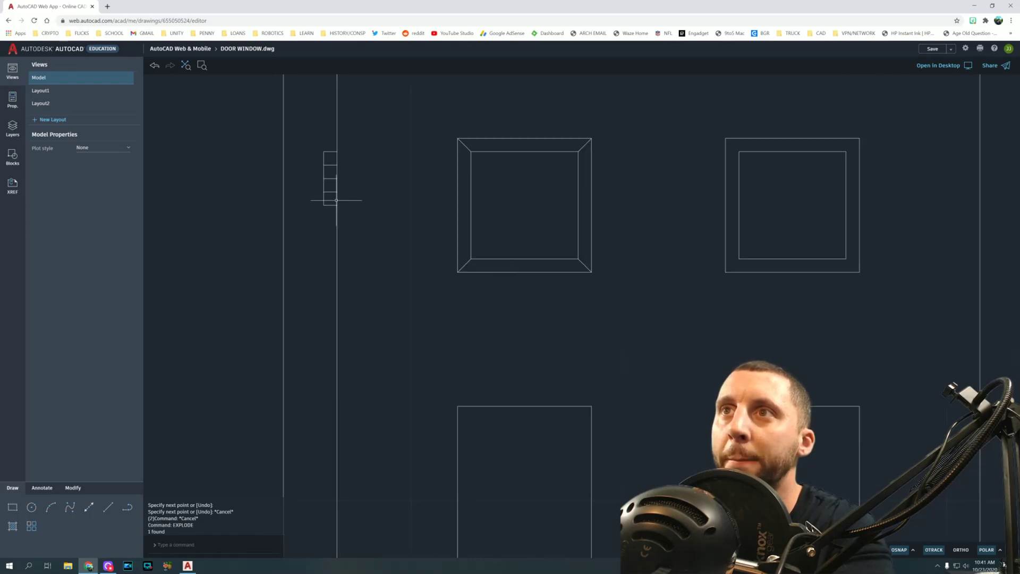
scroll(213, 258, "up", 3)
middle_click_drag(626, 238, 302, 257)
left_click(73, 488)
left_click(54, 507)
left_click(51, 526)
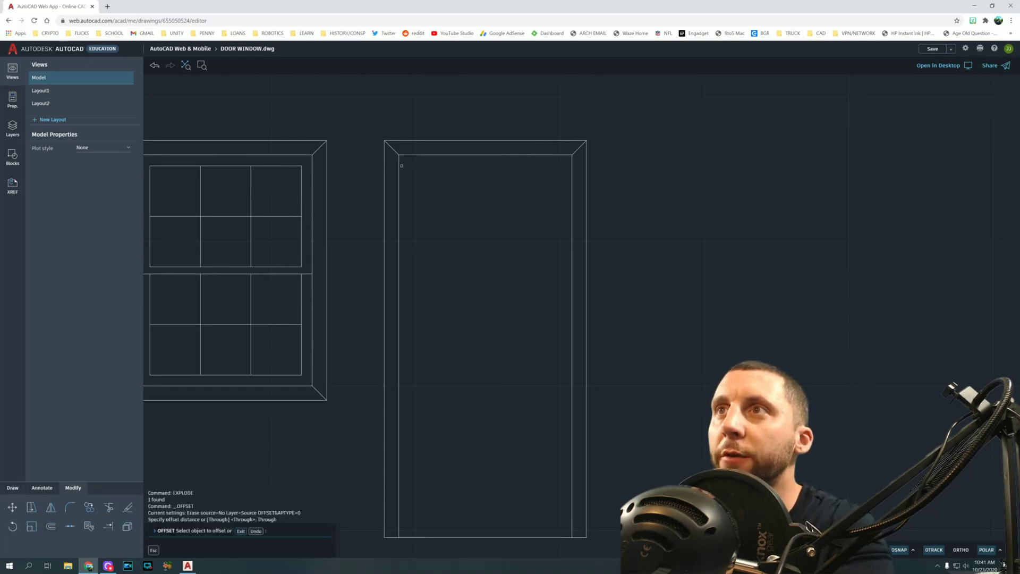
left_click(411, 156)
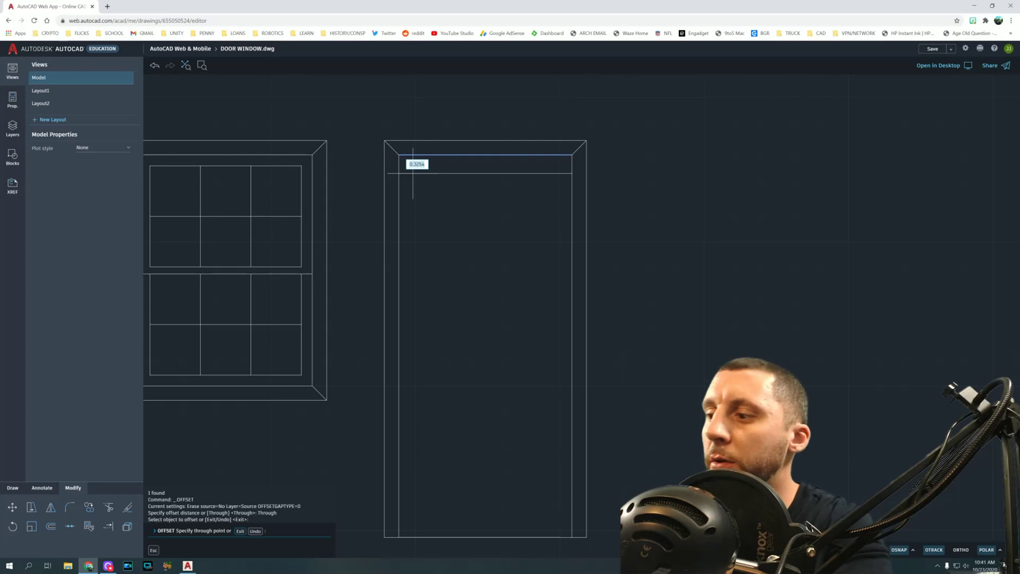
type("11/16")
key("Return")
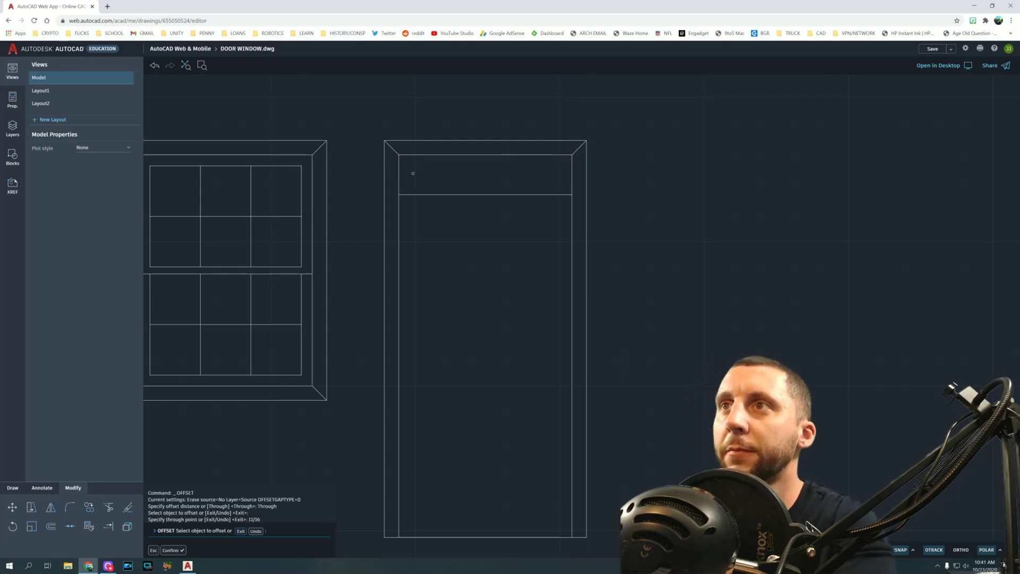
Shorten the new 11/16 line so it spans only the door's left jamb
left_click(421, 194)
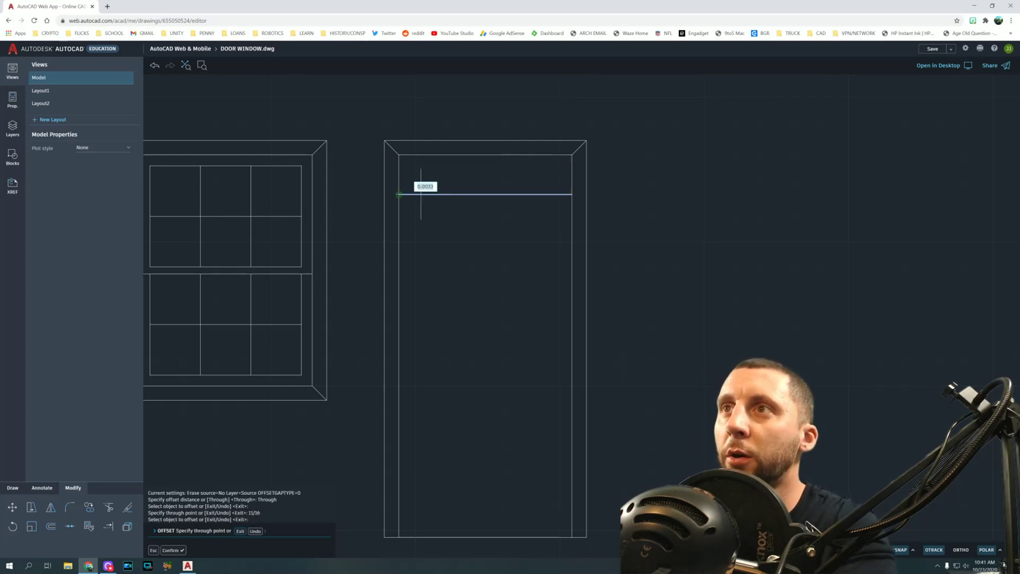
key("Escape")
key("Escape")
left_click(423, 194)
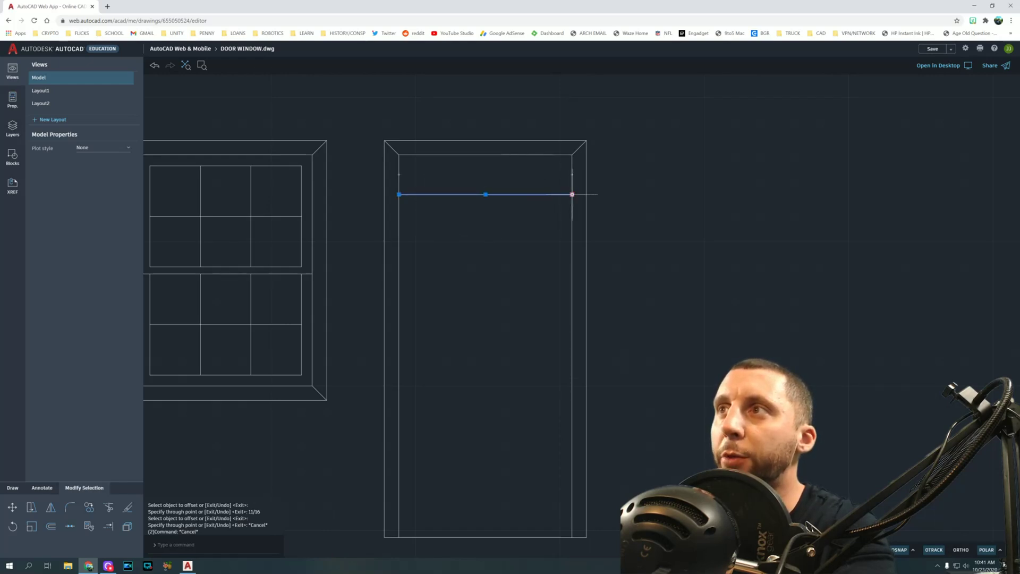
scroll(394, 194, "up", 3)
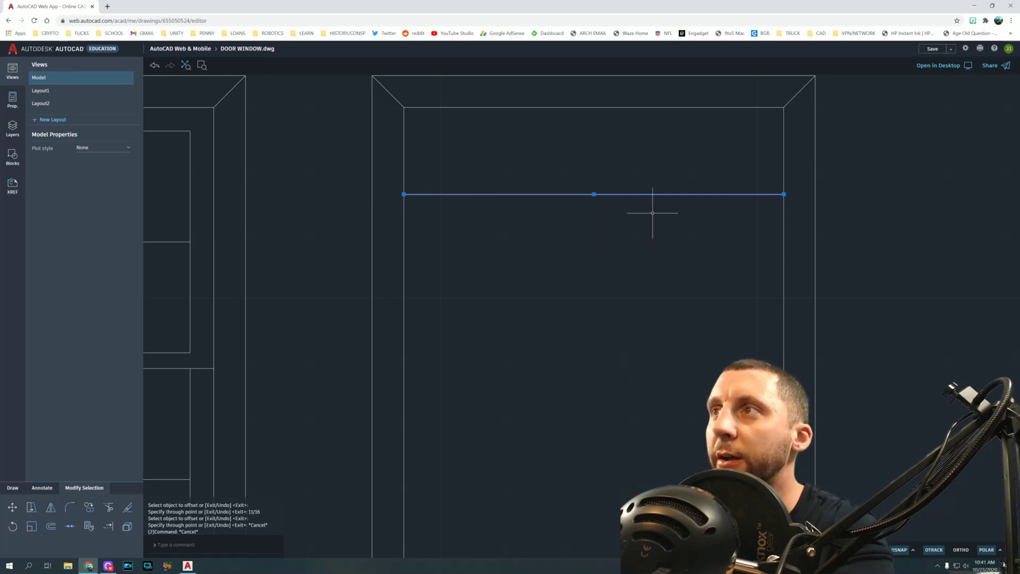
middle_click_drag(727, 186, 562, 173)
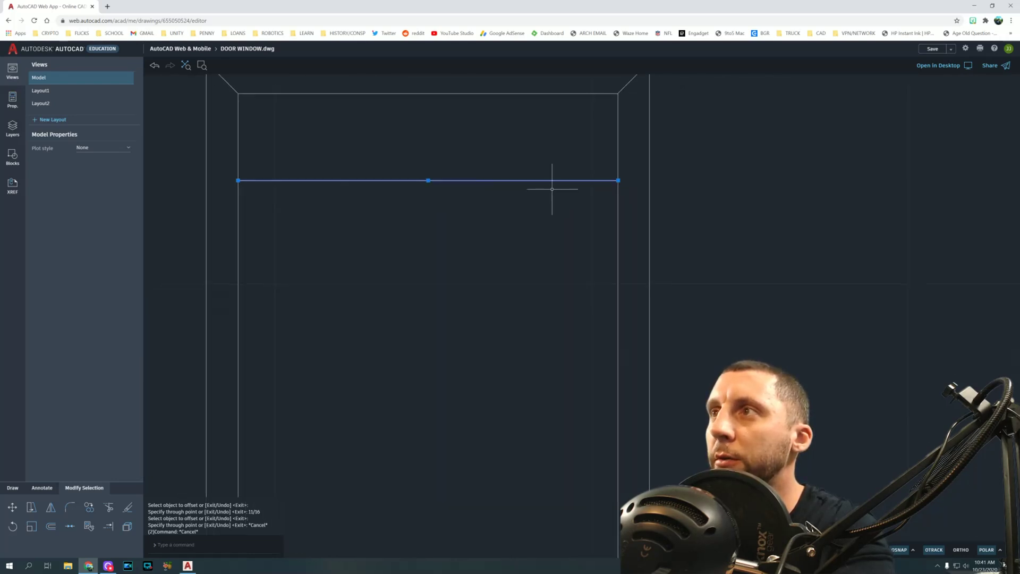
left_click(618, 180)
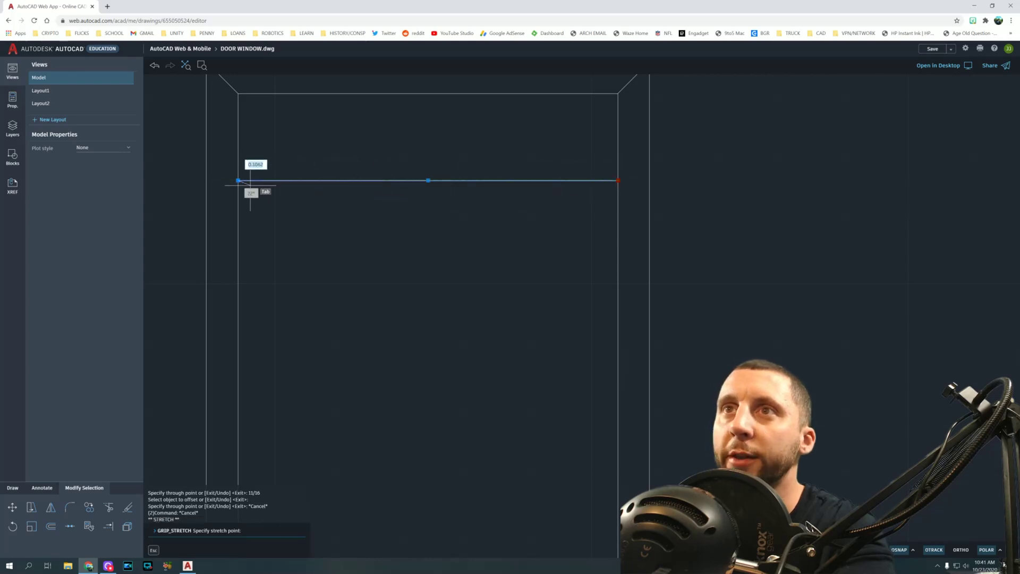
left_click(207, 181)
key("Escape")
middle_click_drag(330, 271, 359, 282)
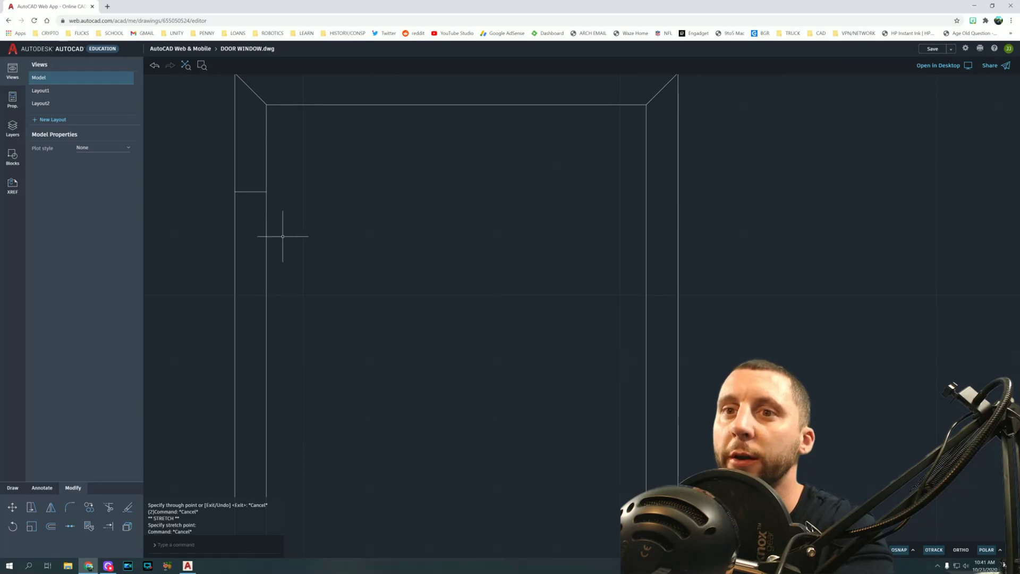
Stack four more copies of the short jamb line, each 1/16 lower
left_click(50, 530)
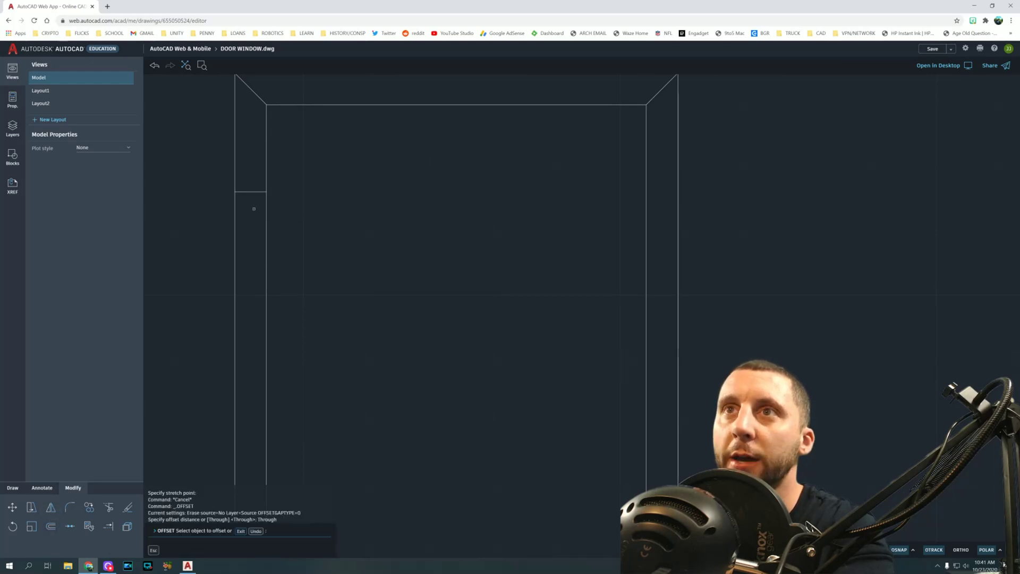
left_click(256, 191)
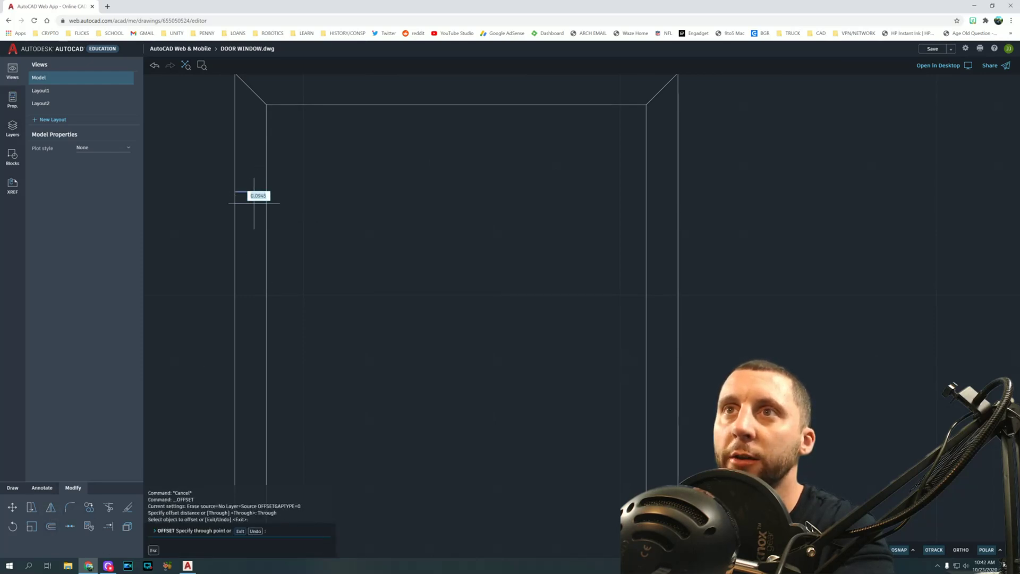
type("1/16")
key("Return")
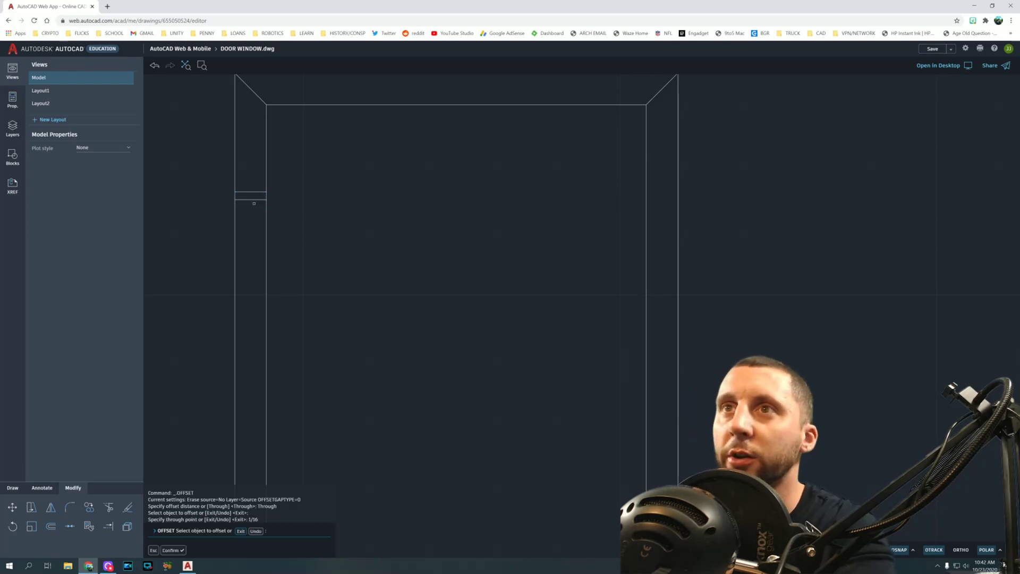
left_click(251, 199)
type("1/16")
key("Return")
left_click(251, 208)
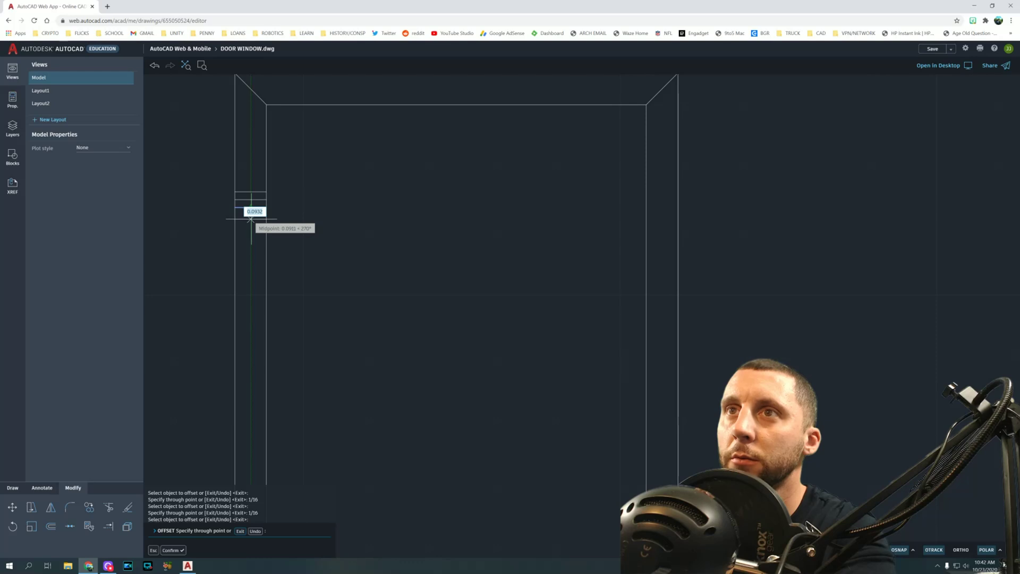
type("1/16")
key("Return")
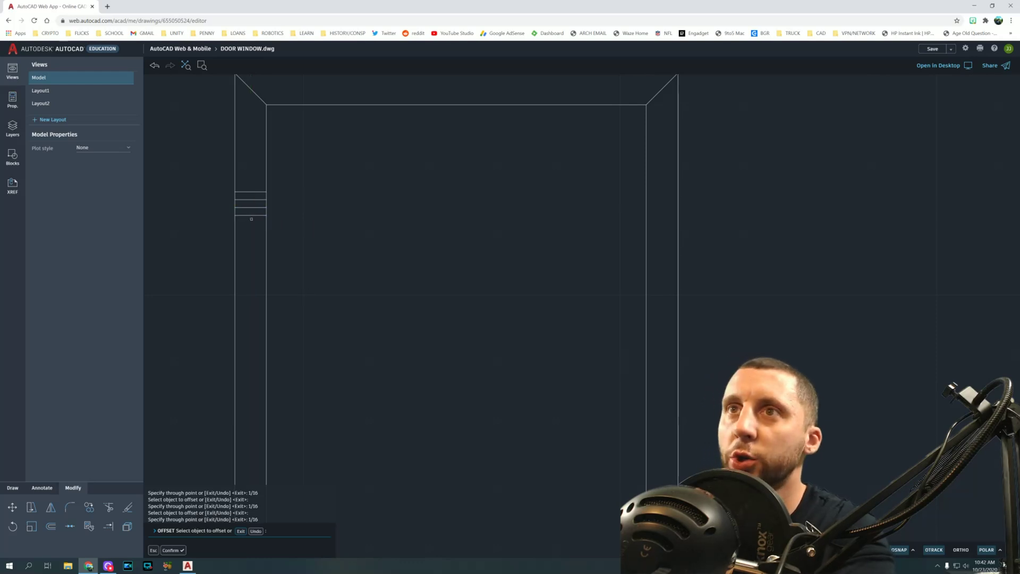
left_click(251, 216)
type("1/16")
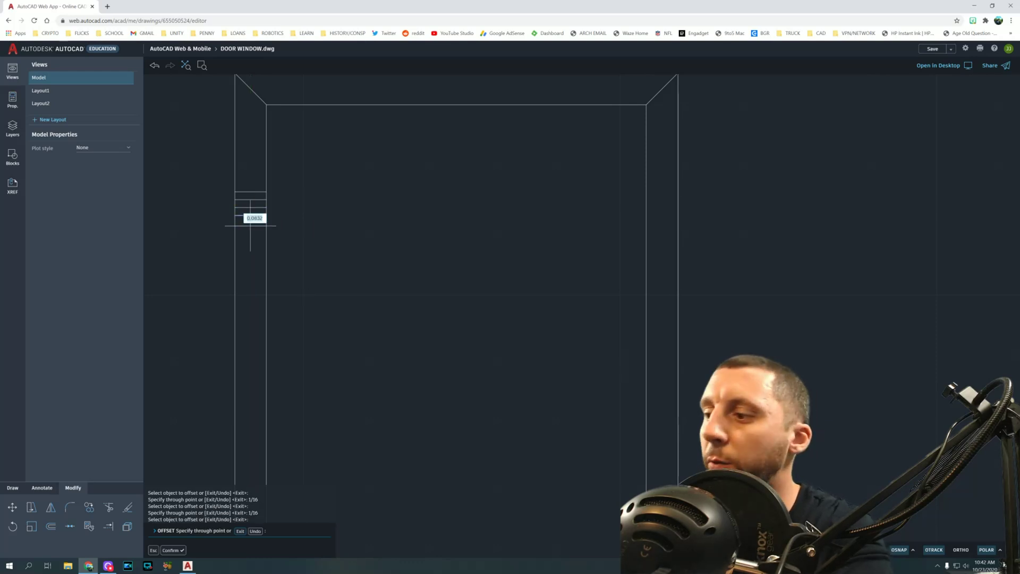
key("Return")
scroll(250, 217, "up", 2)
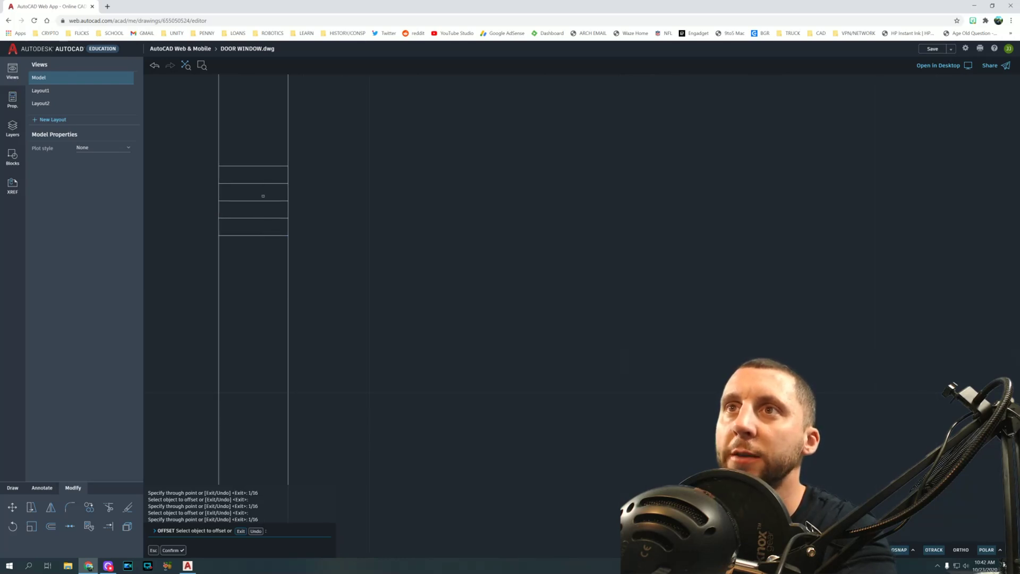
key("Escape")
key("Escape")
key("Escape")
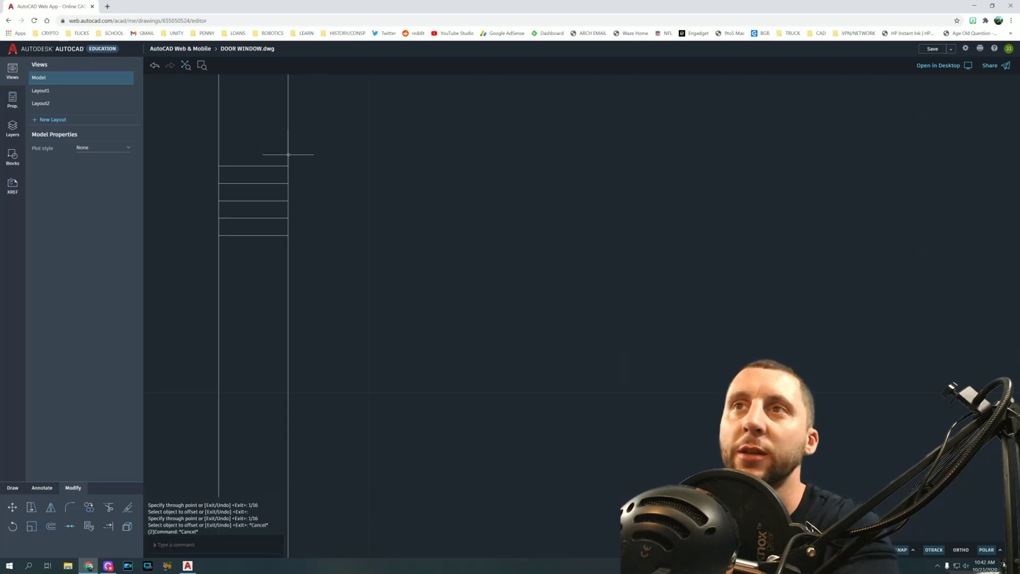
Offset the jamb's inner vertical edge 1/16 to bound the short lines
left_click(51, 529)
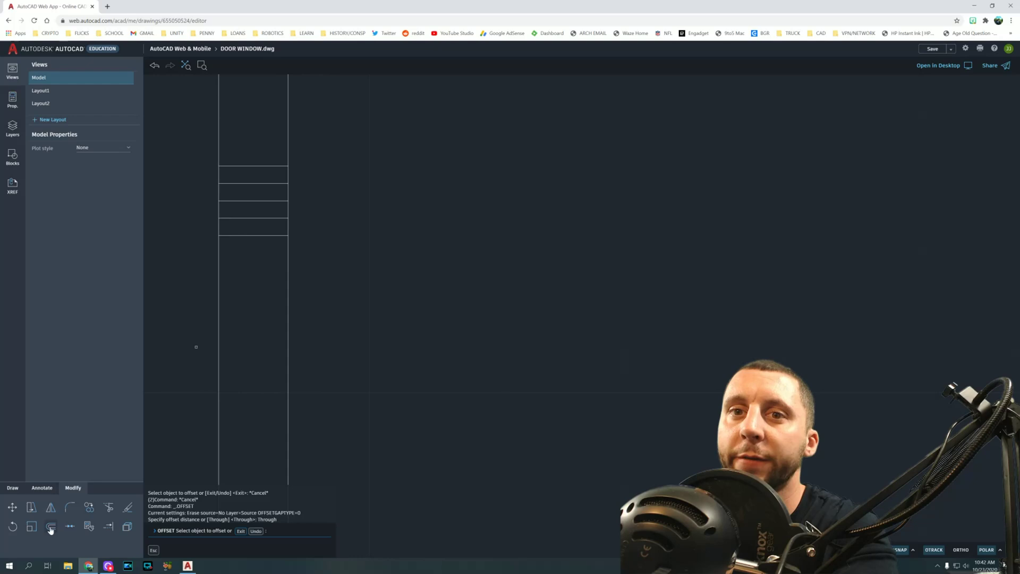
type("1/16")
key("Return")
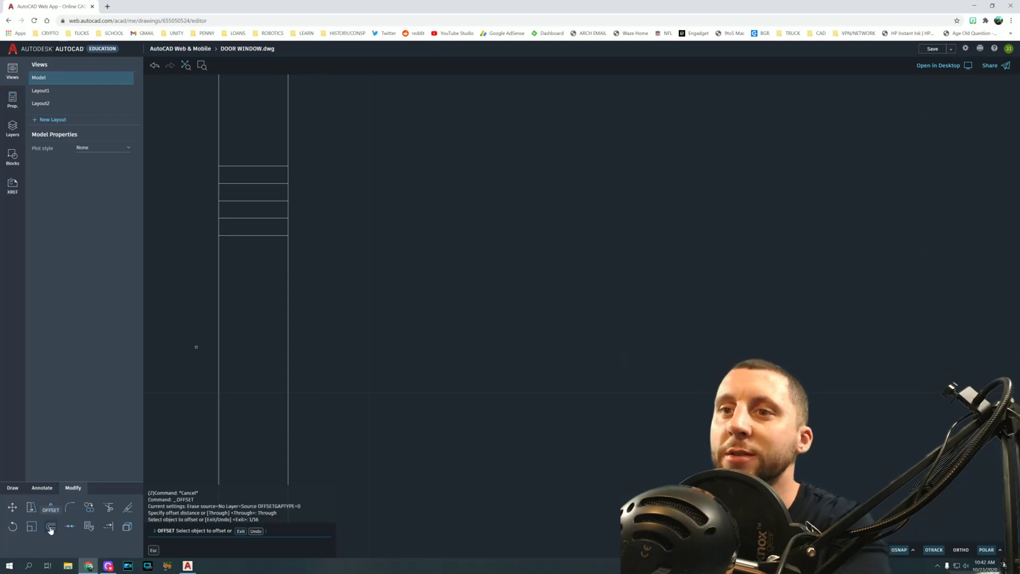
key("Escape")
key("Escape")
key("Escape")
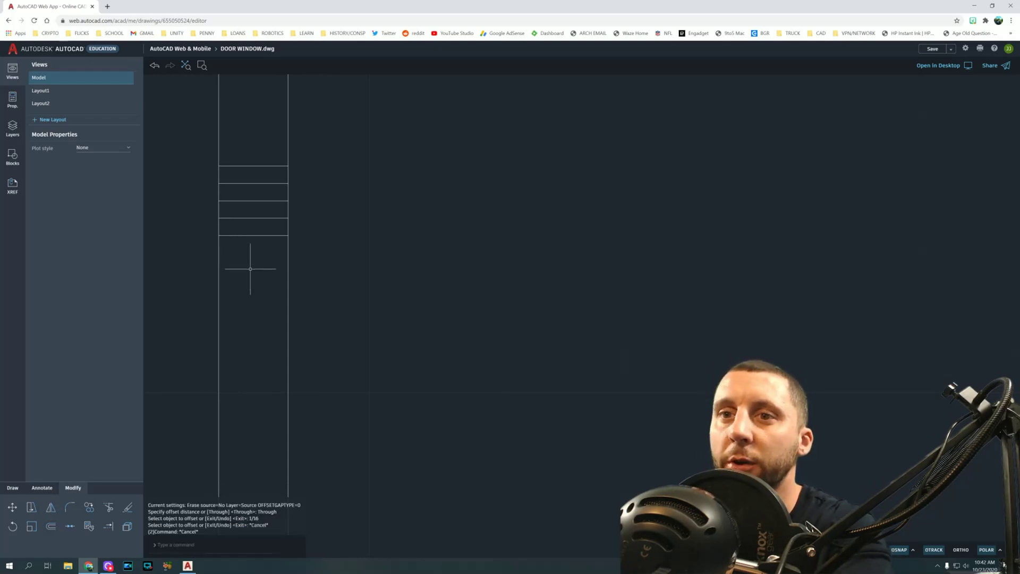
key("Return")
key("Escape")
key("Escape")
key("Escape")
key("Escape")
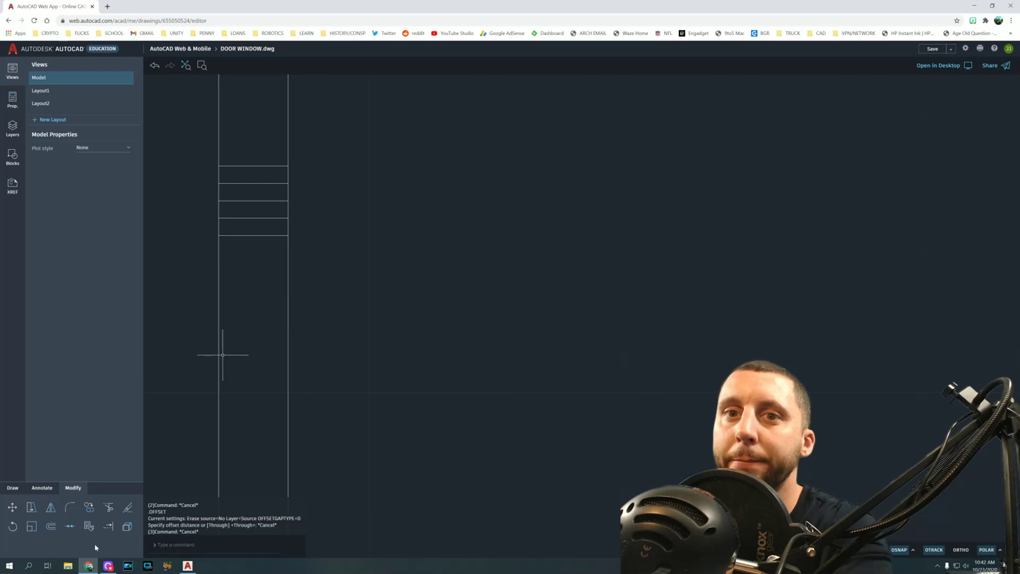
left_click(51, 527)
left_click(287, 247)
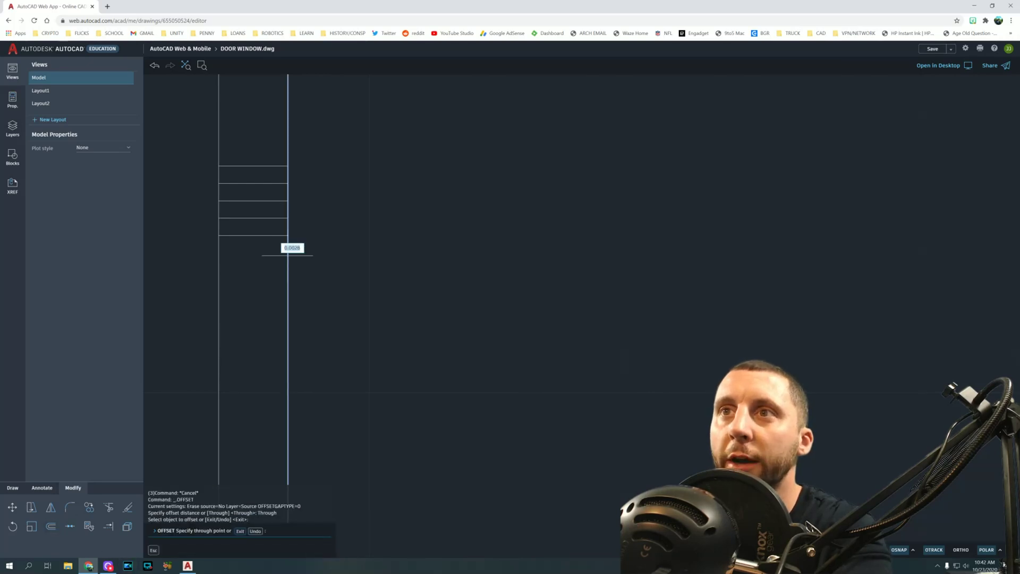
type("1/1")
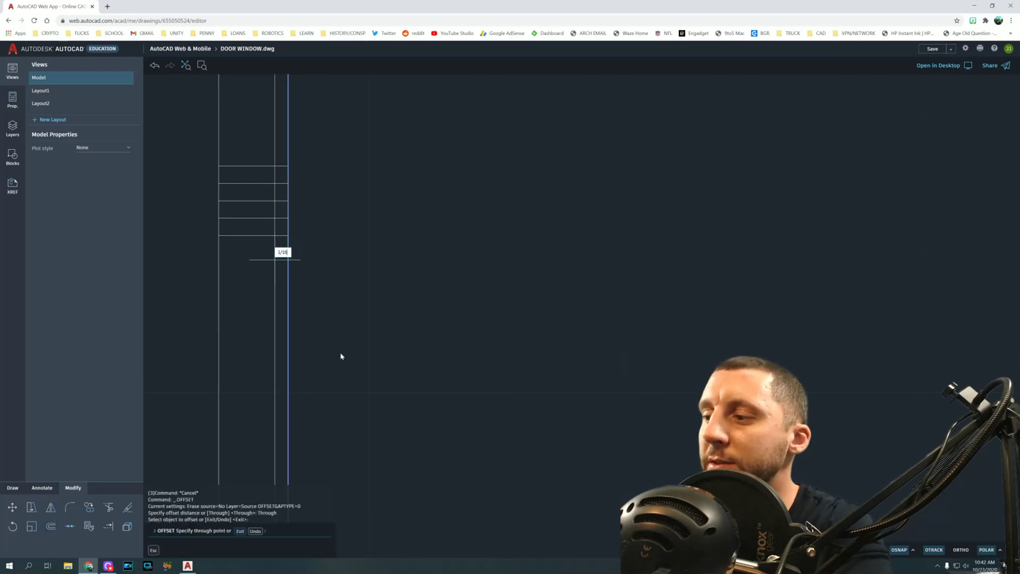
type("6")
key("Return")
key("Escape")
Fence-trim the five rungs back to the narrow 1/16 strip and window-select the ladder detail
type("tr")
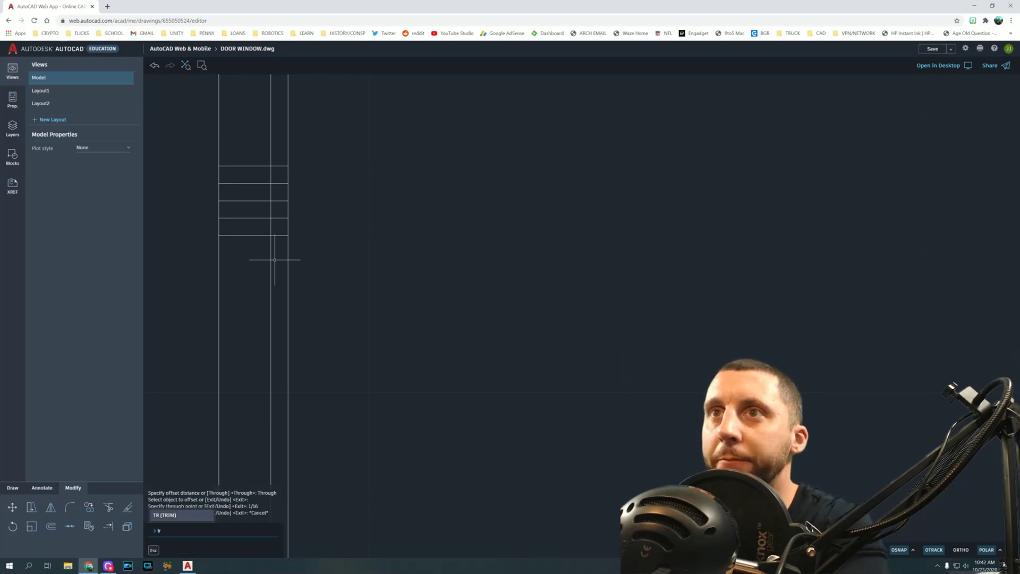
key("Return")
left_click_drag(251, 246, 249, 154)
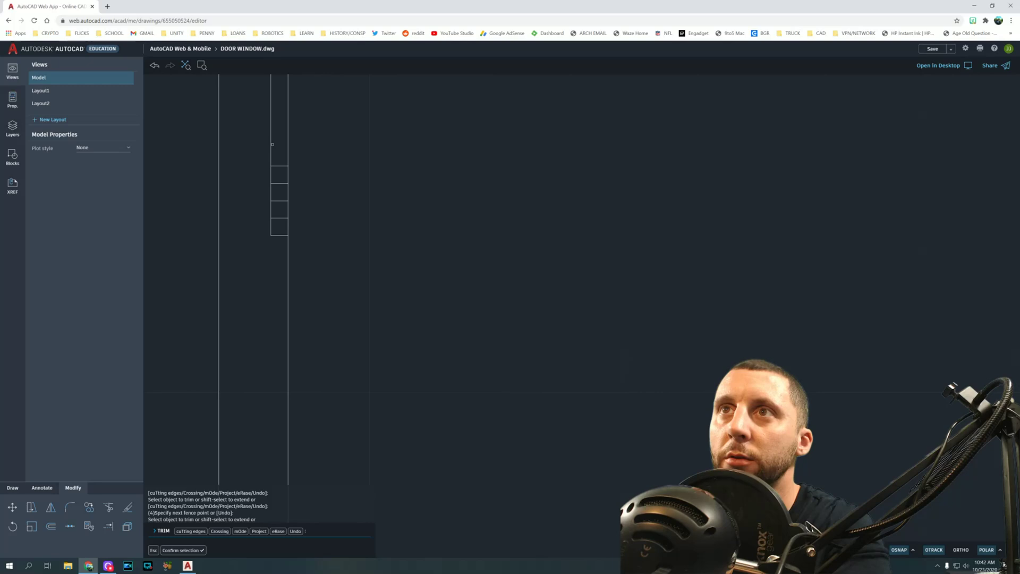
key("Escape")
key("Escape")
scroll(269, 149, "down", 5)
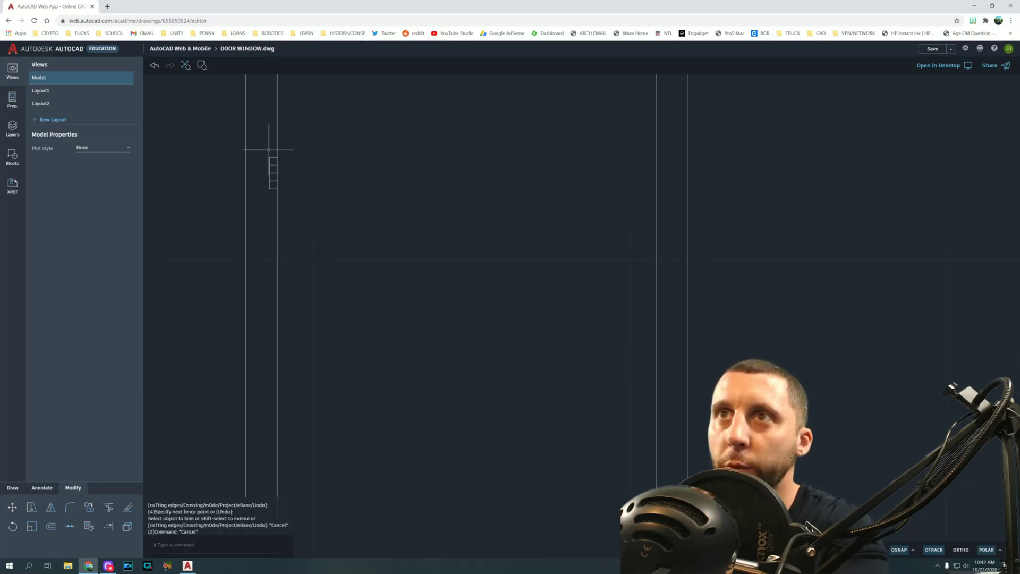
left_click(272, 172)
left_click(294, 204)
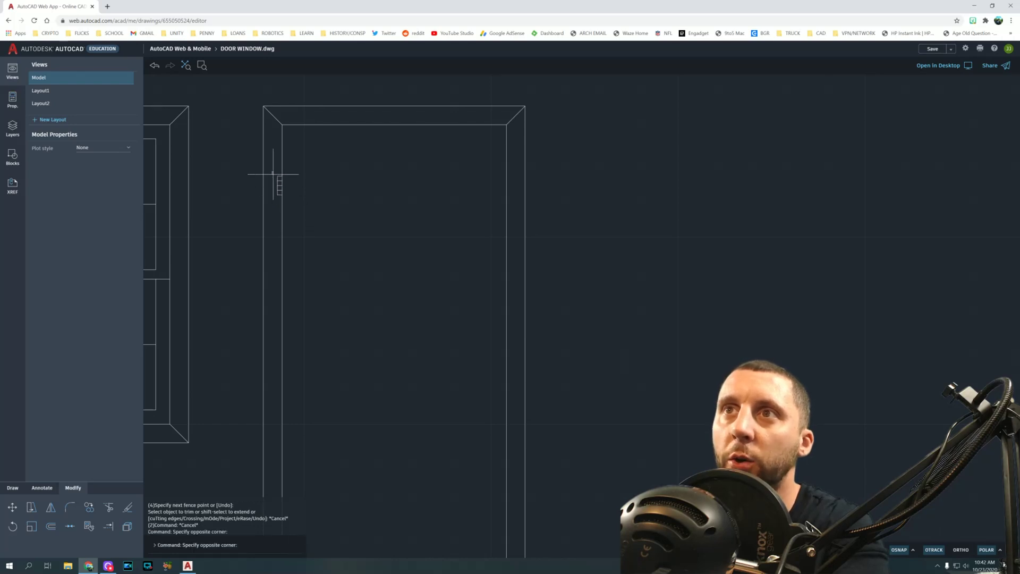
Copy the hinge lines 2.75 down the door's left jamb
left_click(293, 201)
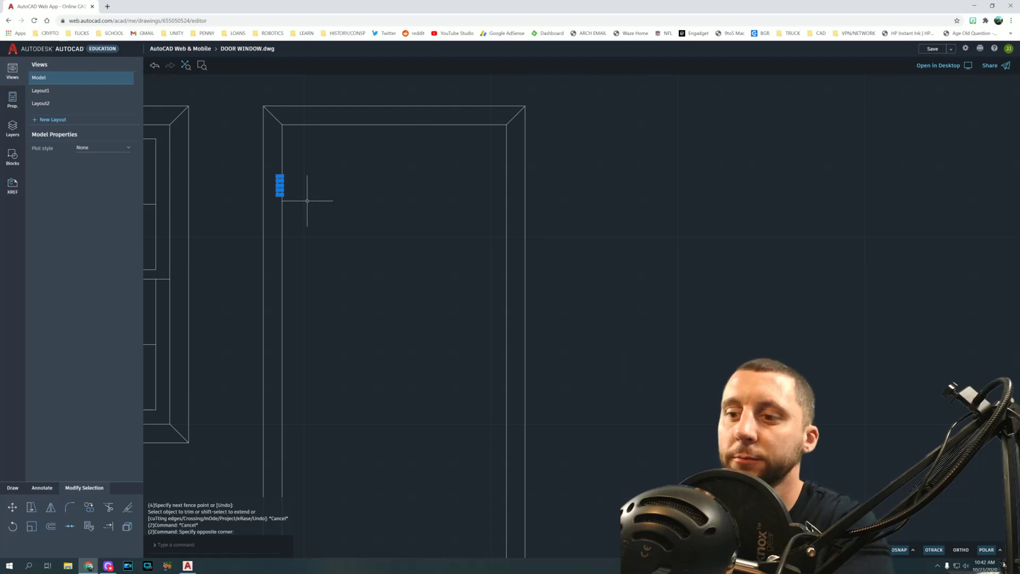
type("copy")
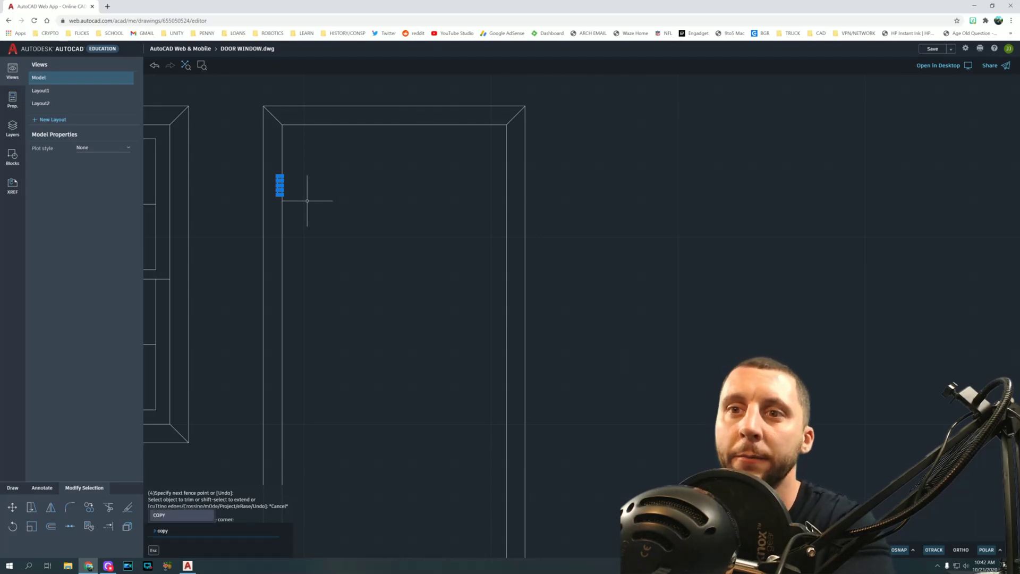
key("Return")
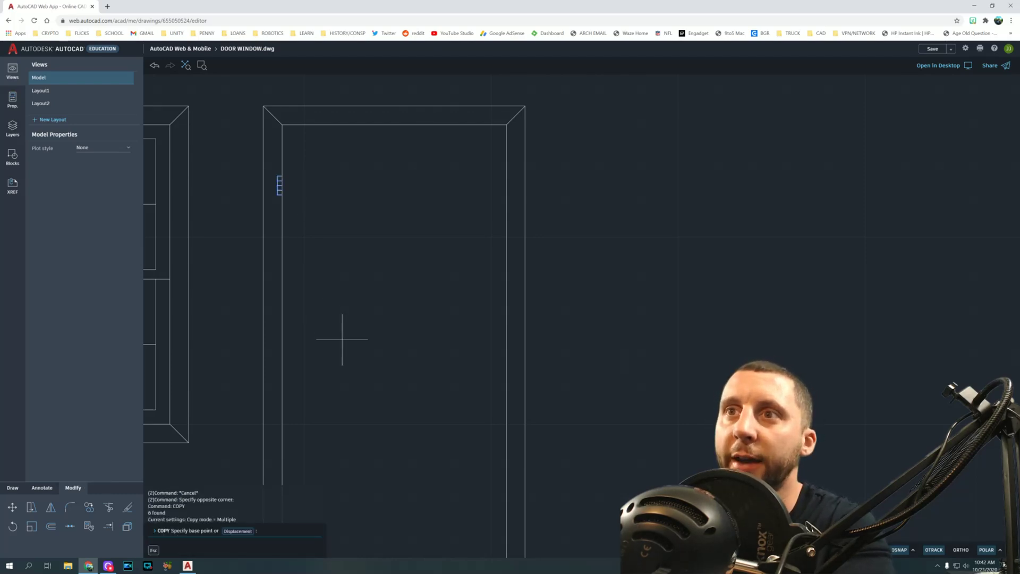
left_click(308, 170)
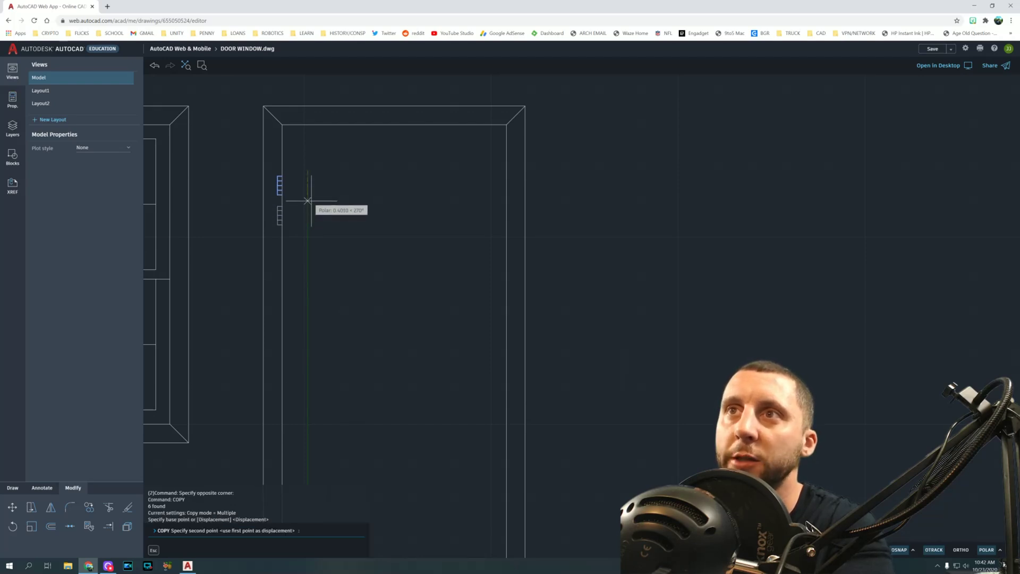
type("2.")
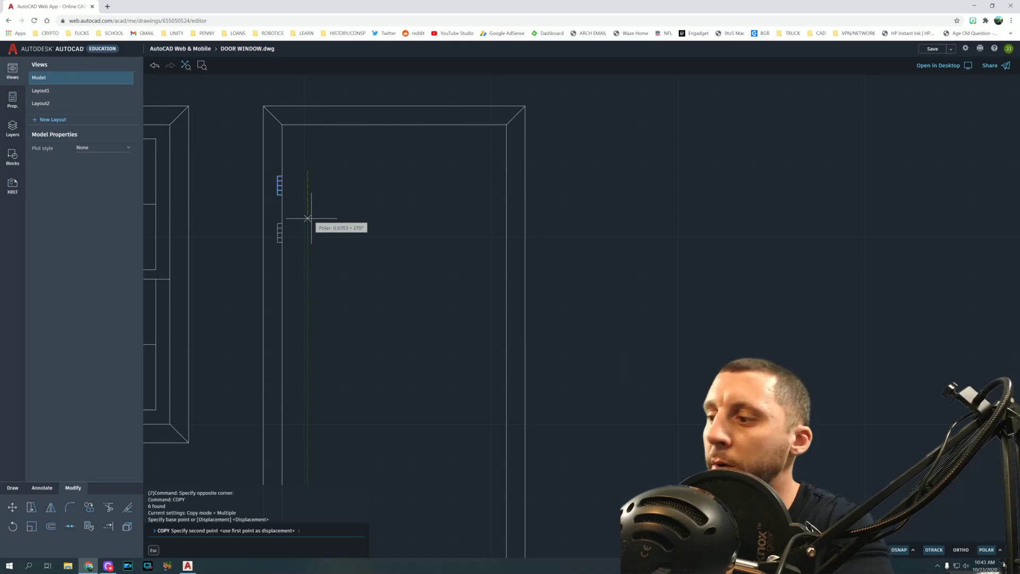
type("75")
key("Return")
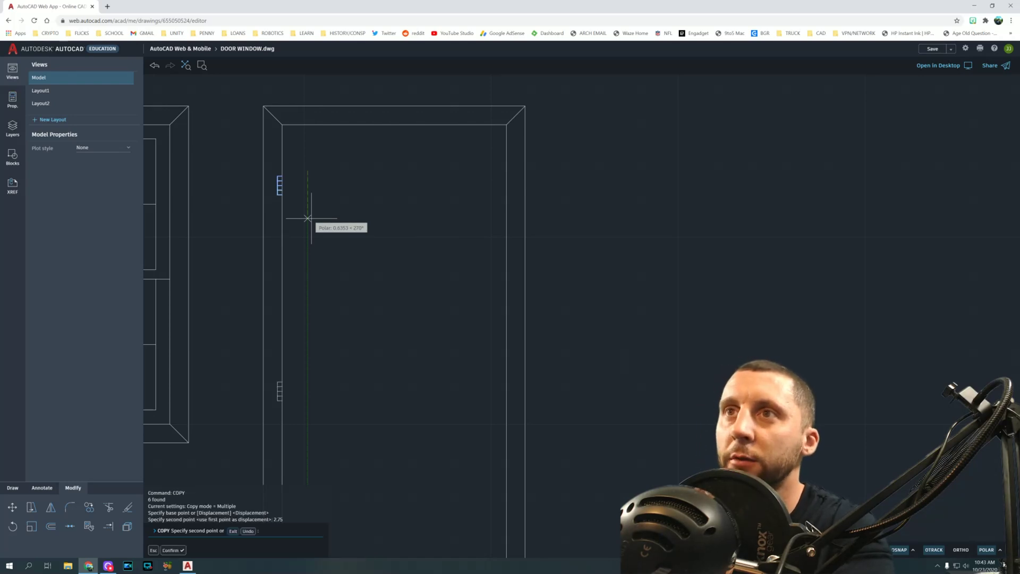
scroll(310, 232, "down", 2)
scroll(308, 250, "up", 1)
key("Escape")
key("Escape")
scroll(299, 267, "up", 5)
Copy the new hinge a further 2.75 down and compare against the reference drawing
left_click(279, 259)
left_click(296, 298)
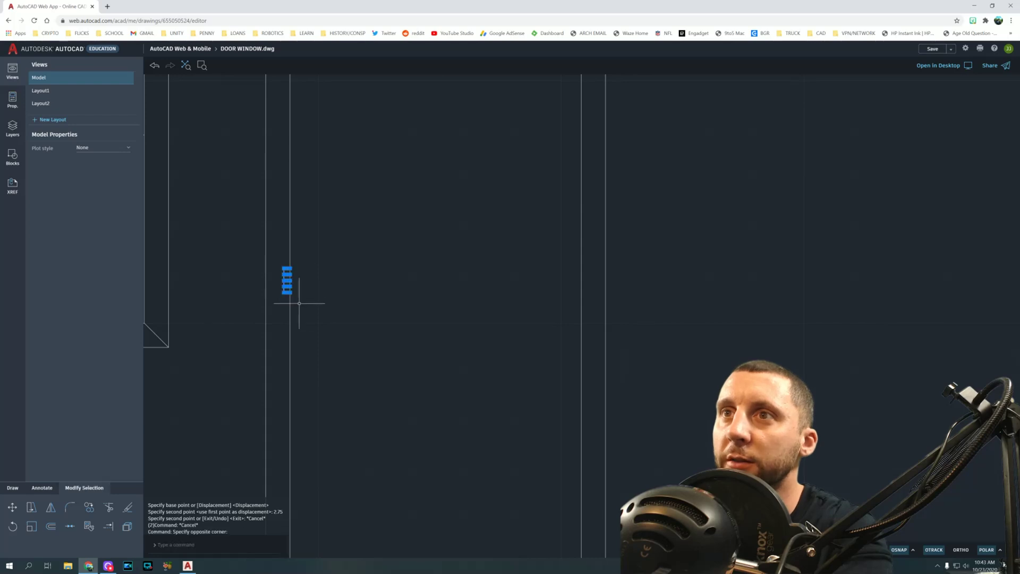
type("co")
key("Return")
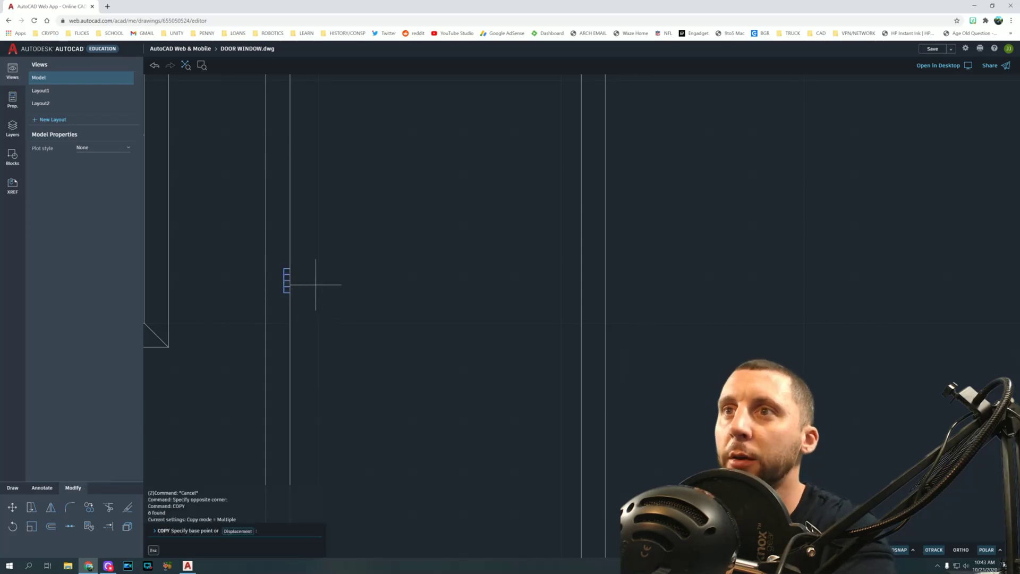
left_click(316, 285)
type("2.")
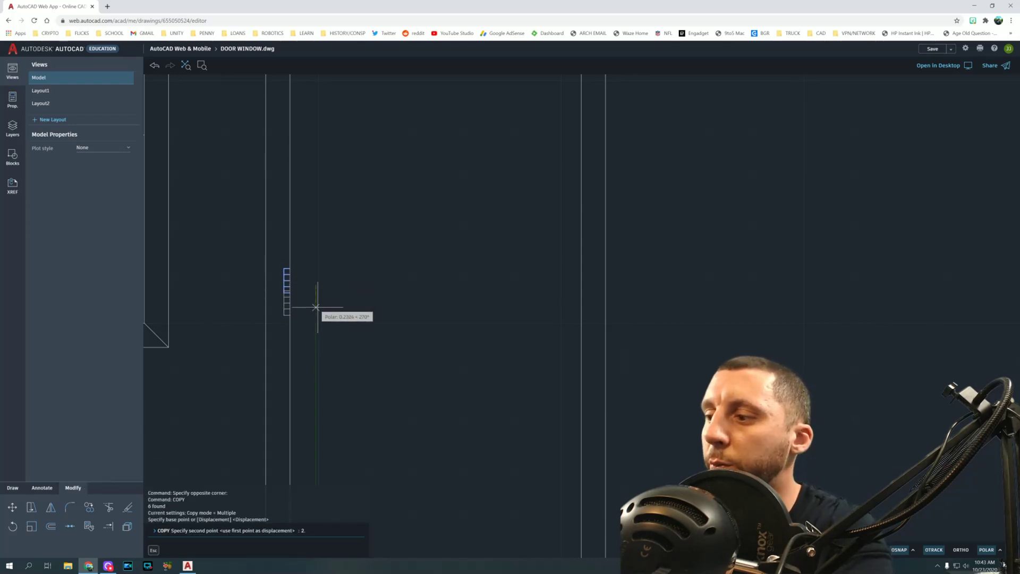
type("75")
key("Return")
scroll(324, 310, "down", 3)
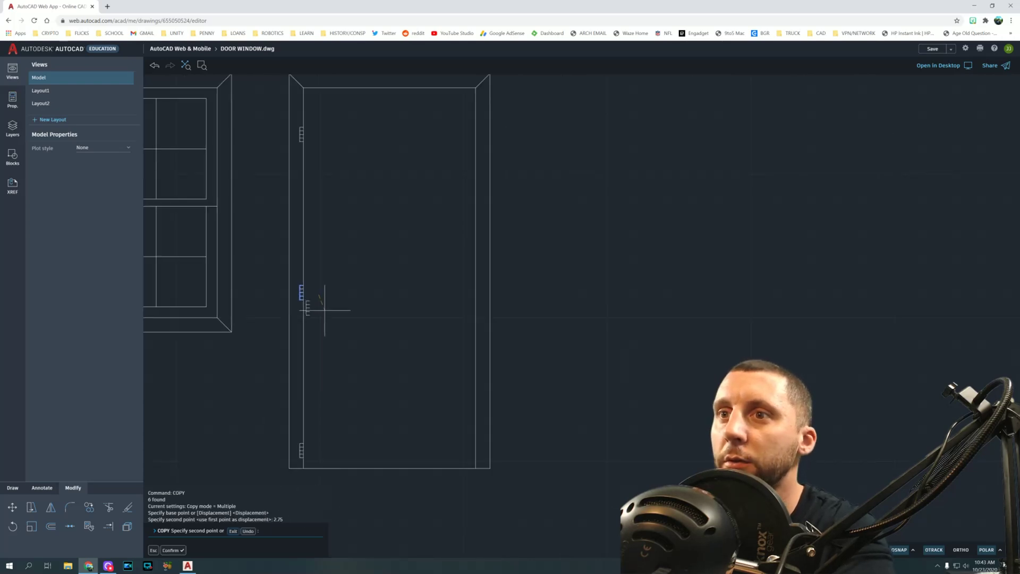
key("Escape")
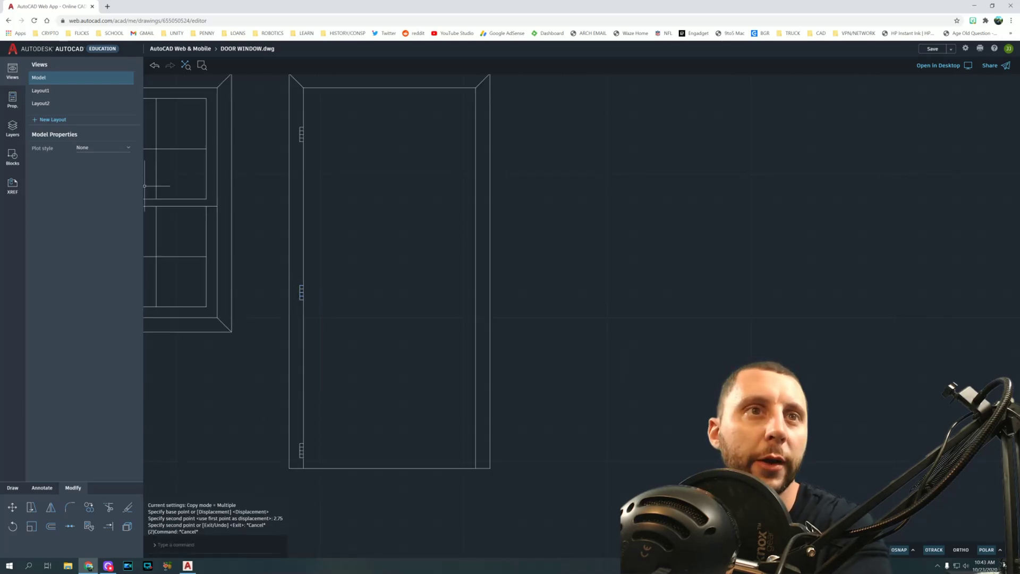
key("alt+Tab")
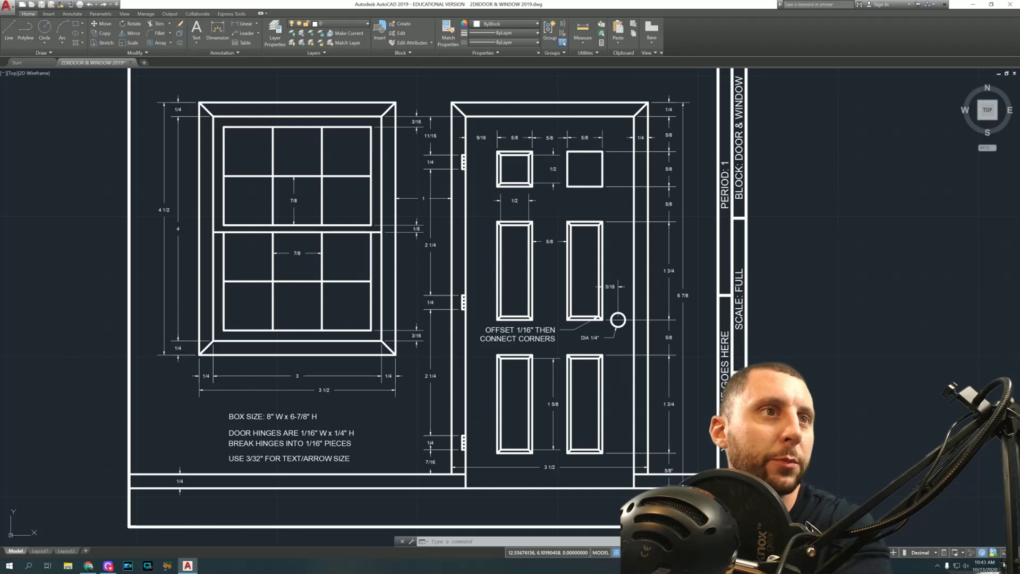
key("alt+Tab")
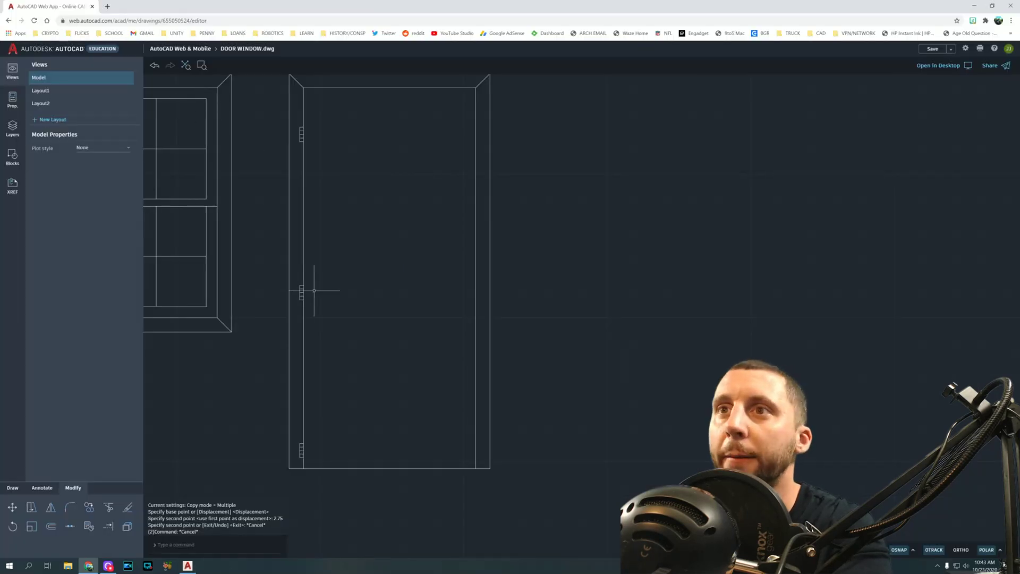
Erase the misplaced middle and lower hinges from the jamb
left_click(296, 282)
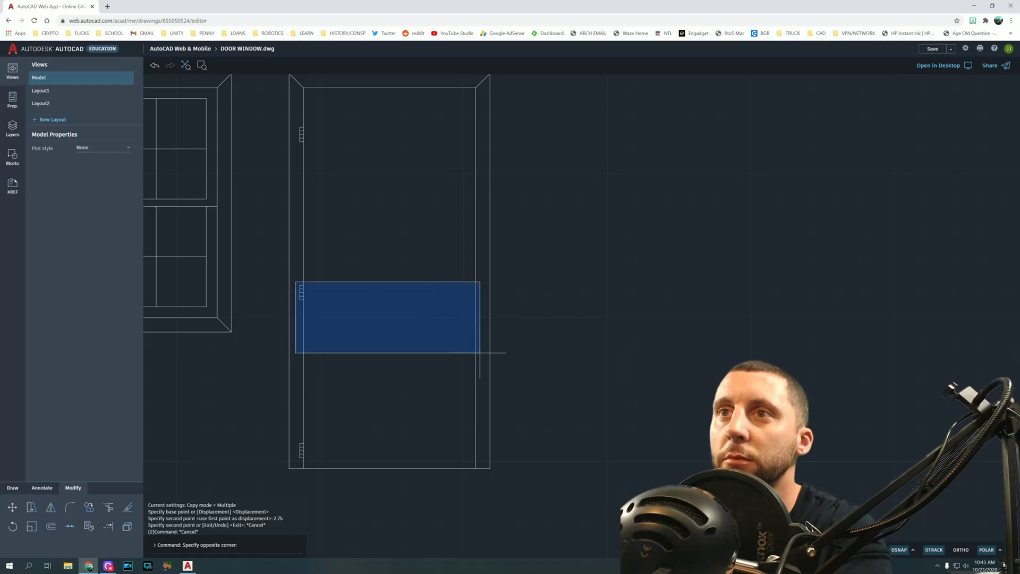
left_click(395, 346)
key("Delete")
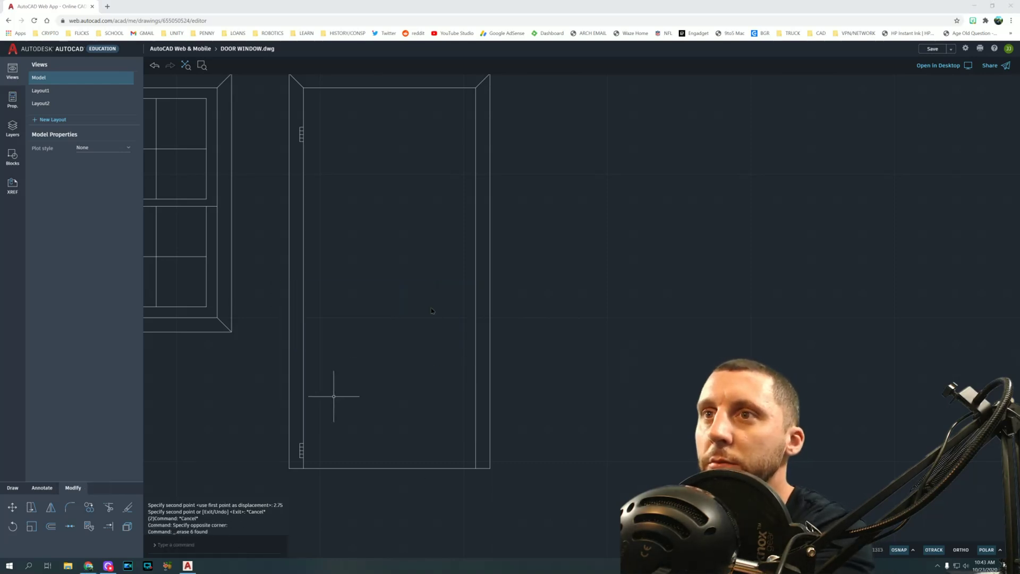
scroll(288, 323, "down", 3)
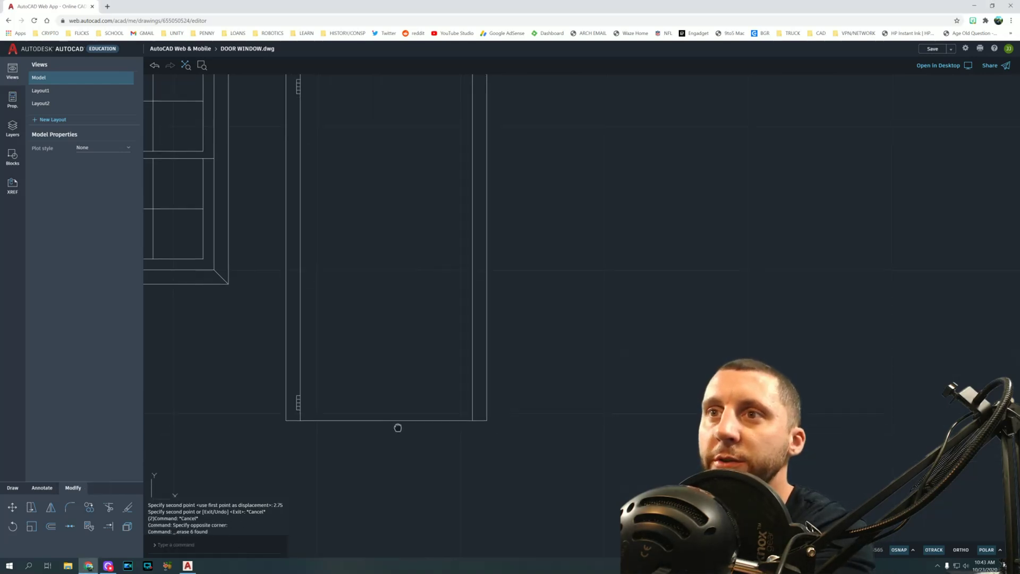
left_click(297, 342)
left_click(311, 370)
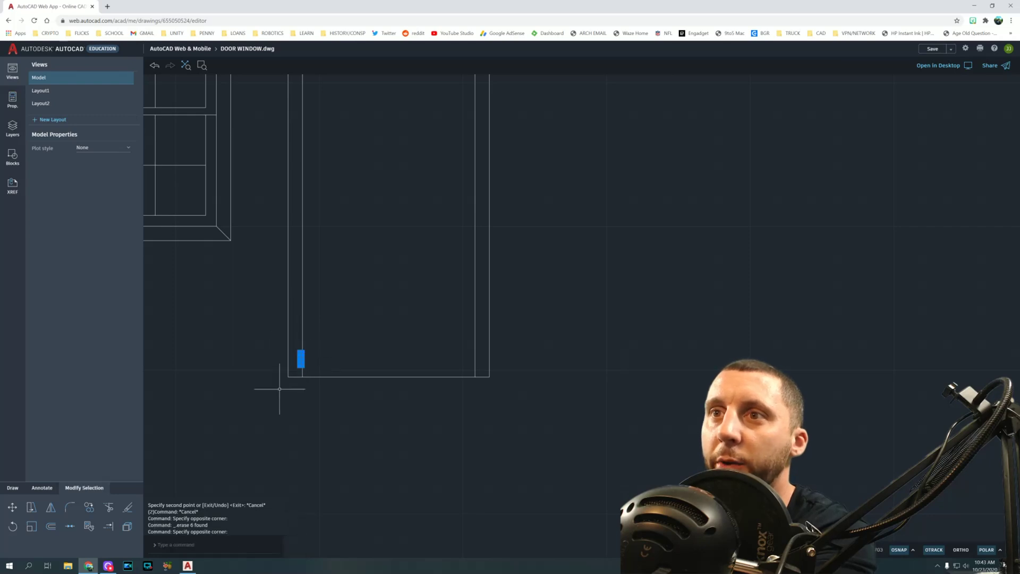
key("Delete")
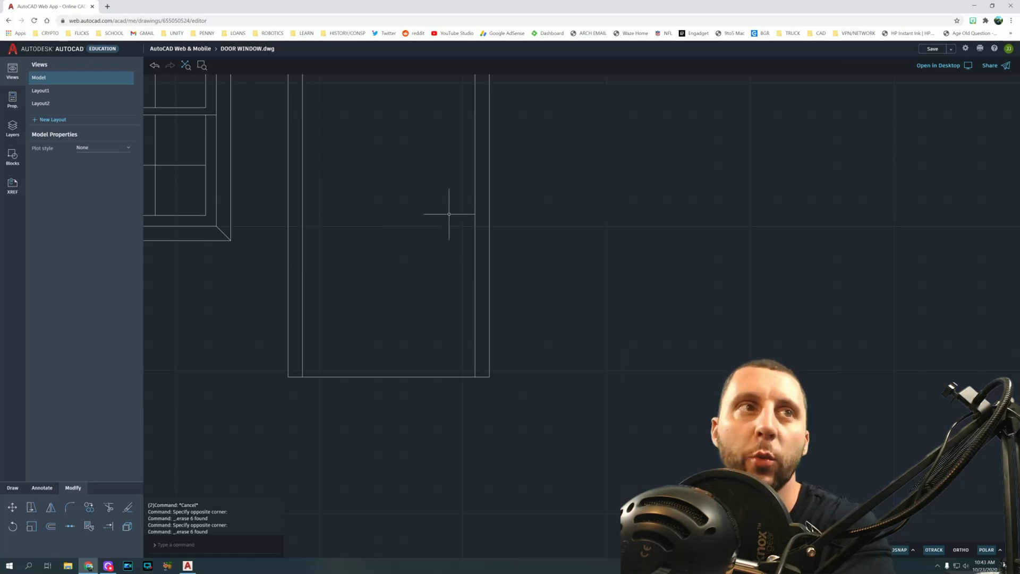
Copy the top hinge 2.25 down the jamb
middle_click_drag(392, 237, 395, 310)
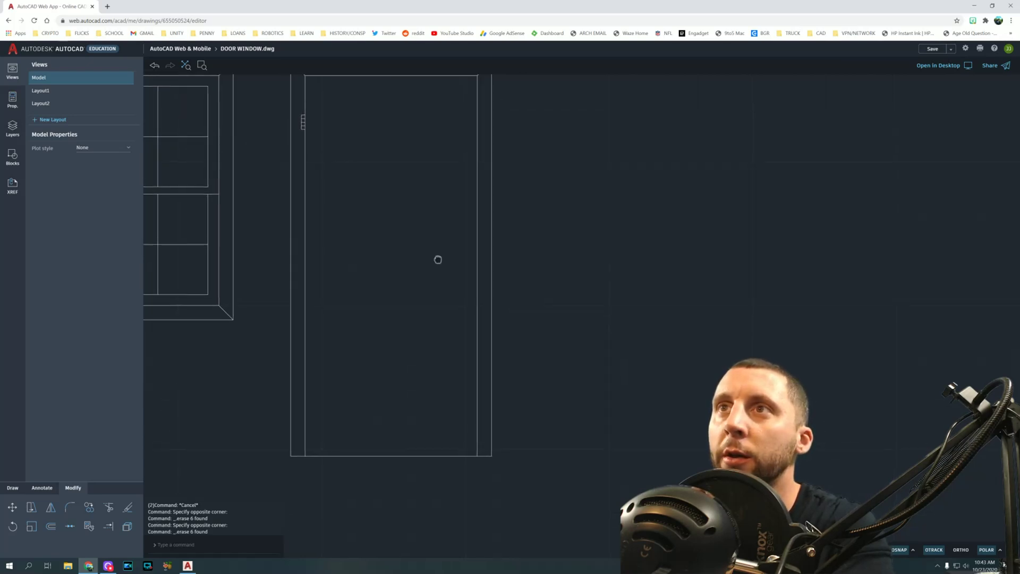
scroll(304, 151, "up", 2)
left_click(300, 139)
left_click(320, 176)
type("cop")
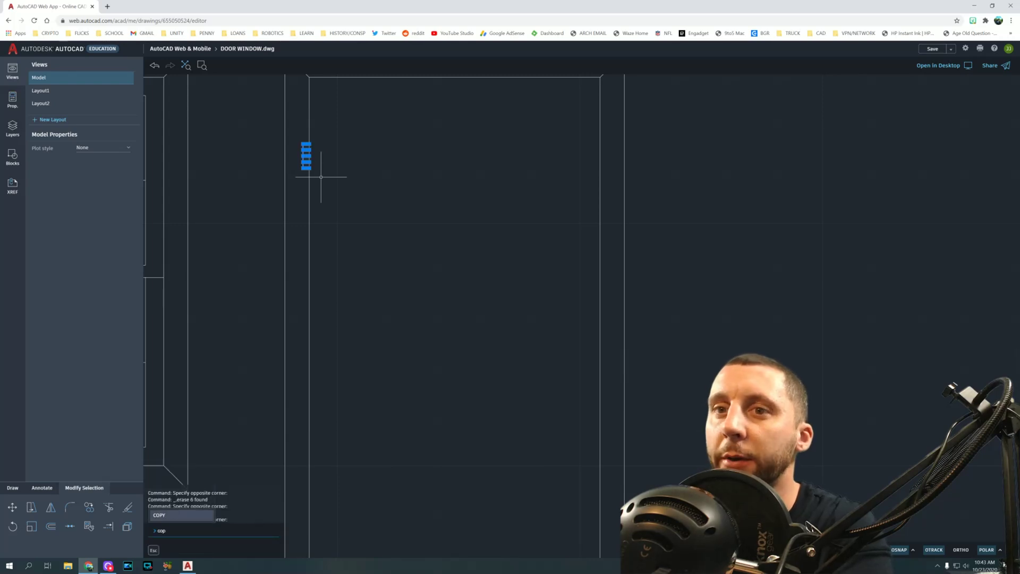
key("Return")
left_click(334, 153)
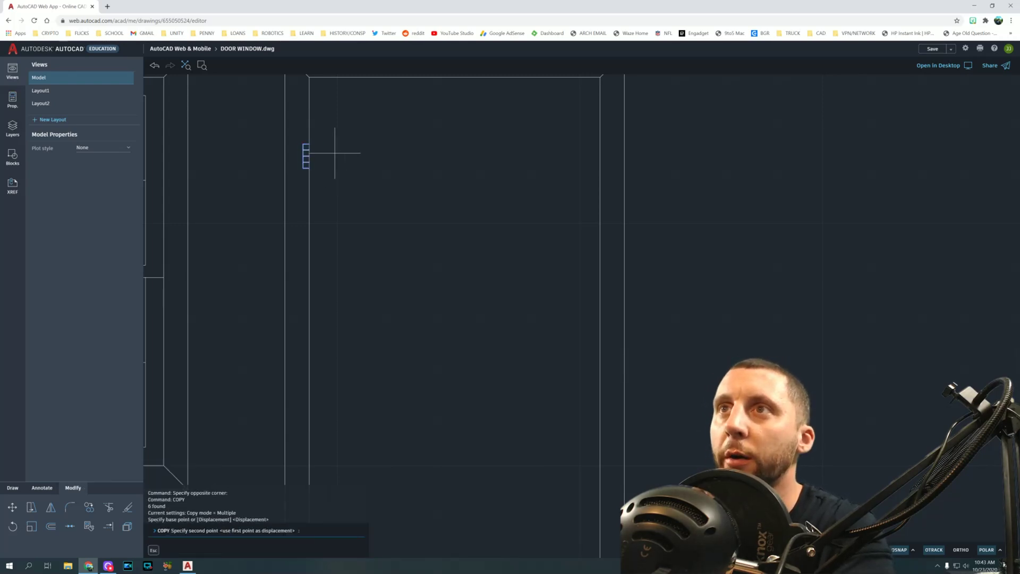
type("2.")
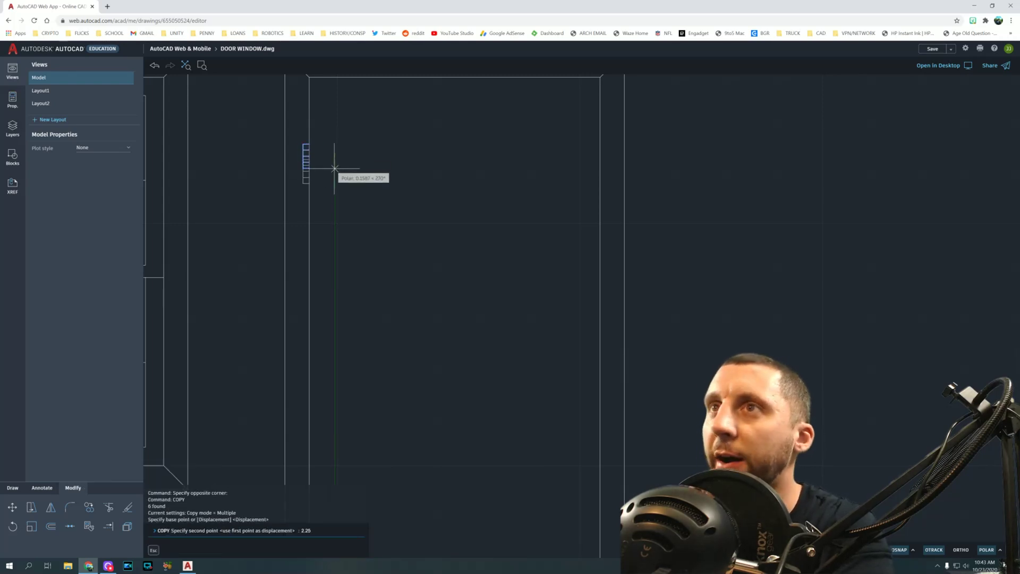
type("25")
key("Return")
middle_click_drag(330, 277, 320, 192)
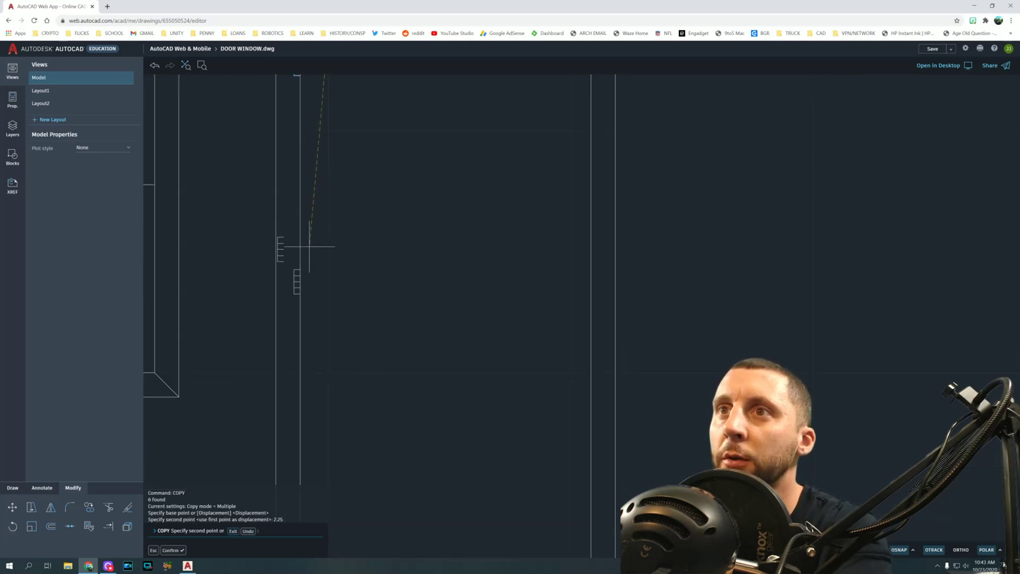
key("Escape")
key("Escape")
Copy that new hinge another 2.25 lower to form the third hinge
left_click_drag(290, 260, 316, 302)
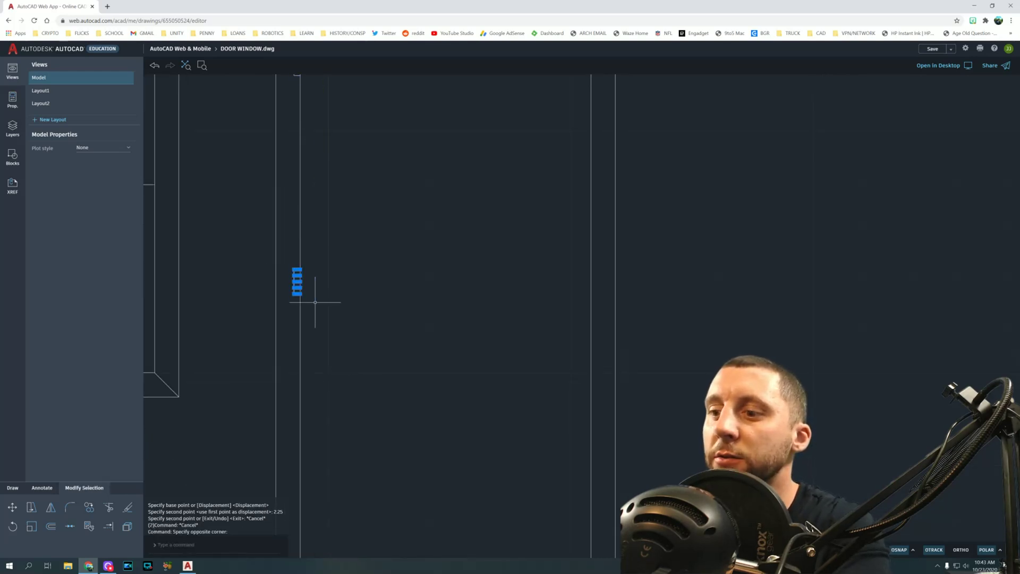
type("cop")
key("Return")
left_click(323, 290)
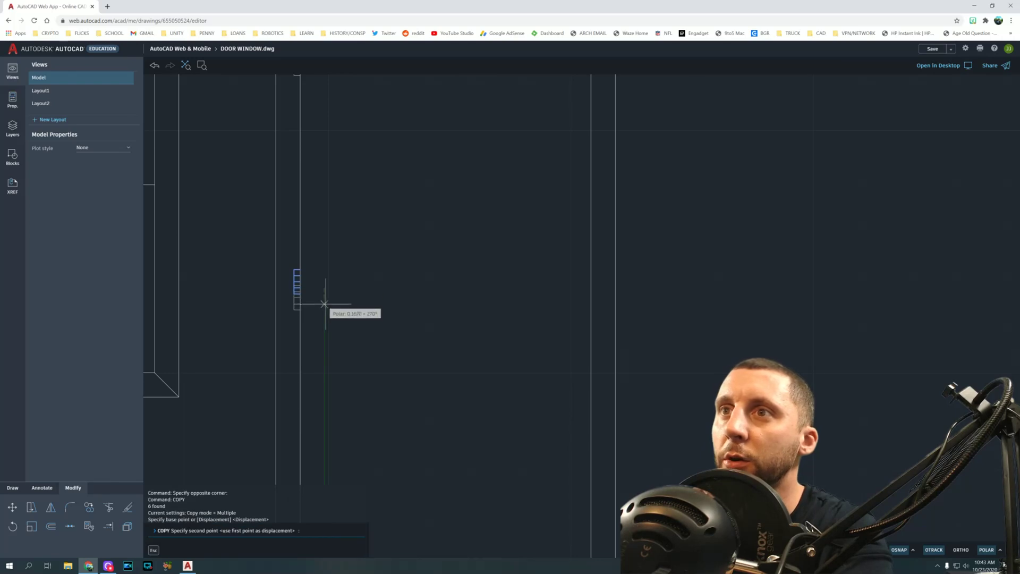
type("2")
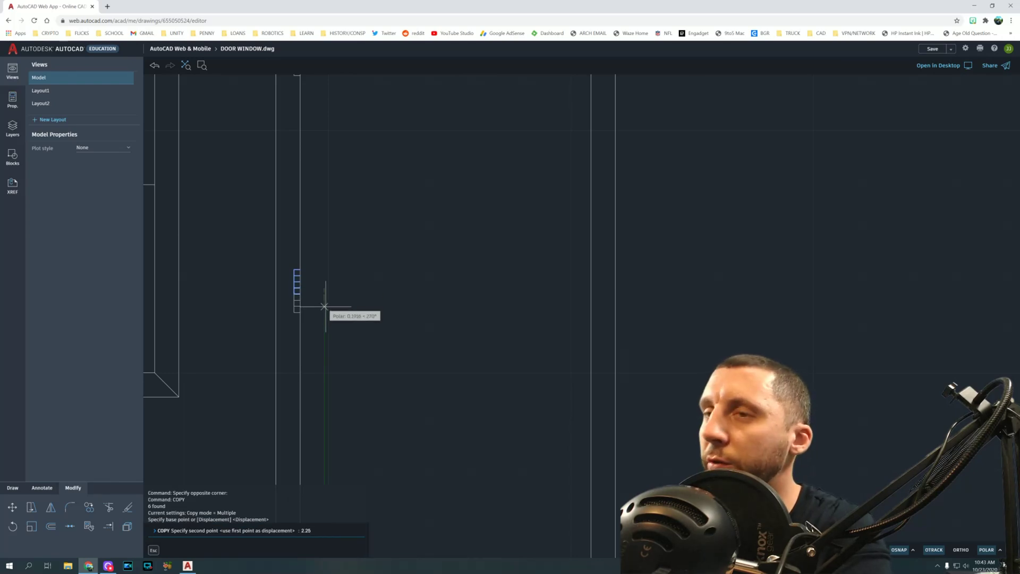
type(".25")
key("Return")
scroll(325, 305, "down", 5)
key("Escape")
key("Escape")
middle_click_drag(452, 430, 489, 418)
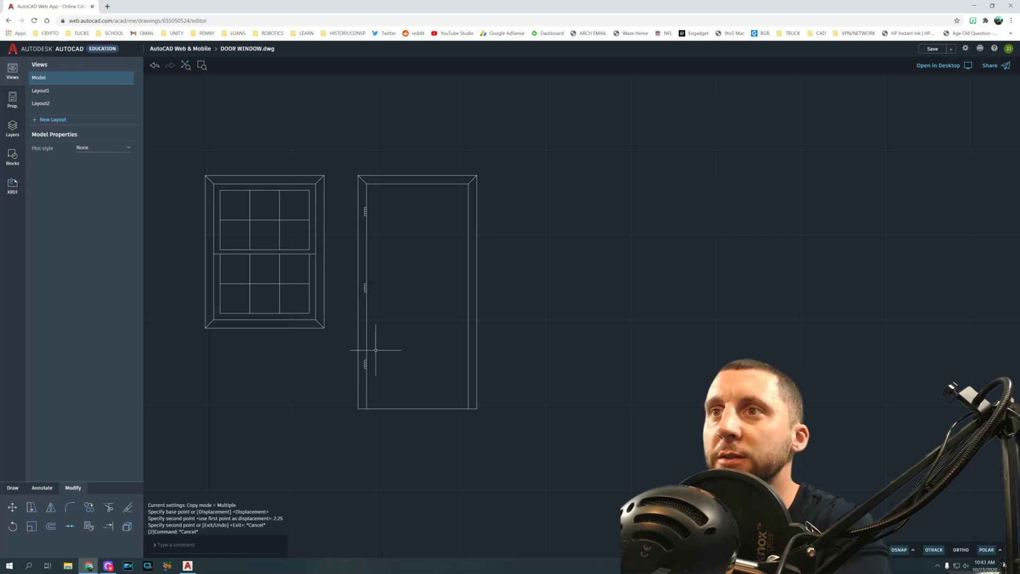
Offset the door's inner left jamb line 9/16 inward
left_click(64, 527)
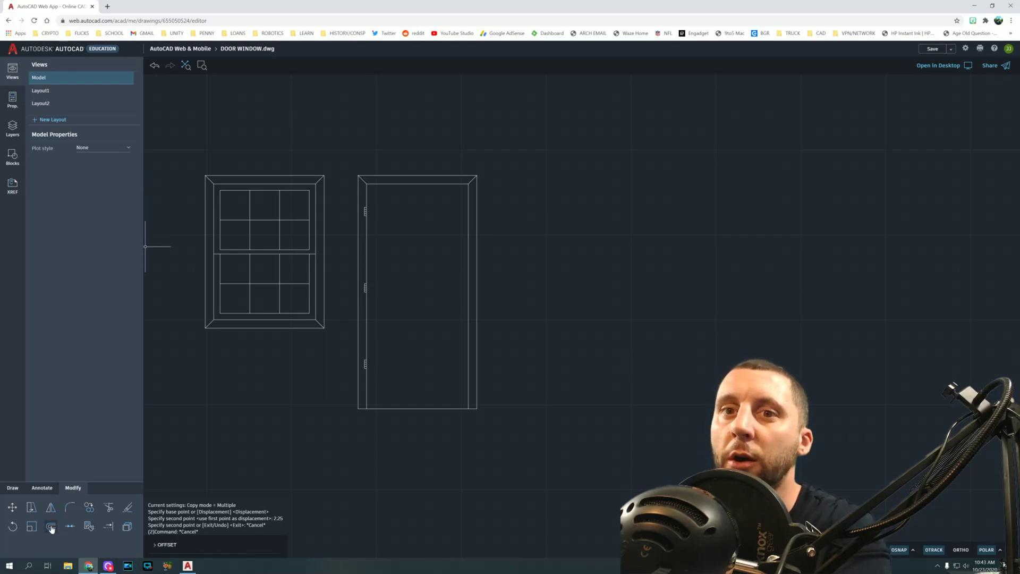
left_click(51, 527)
type("9/16")
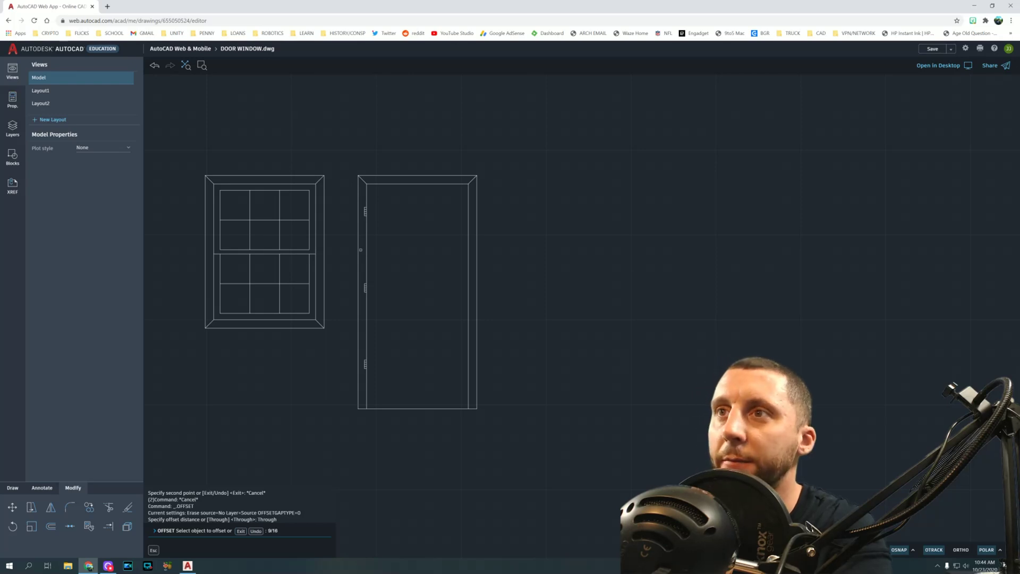
key("Return")
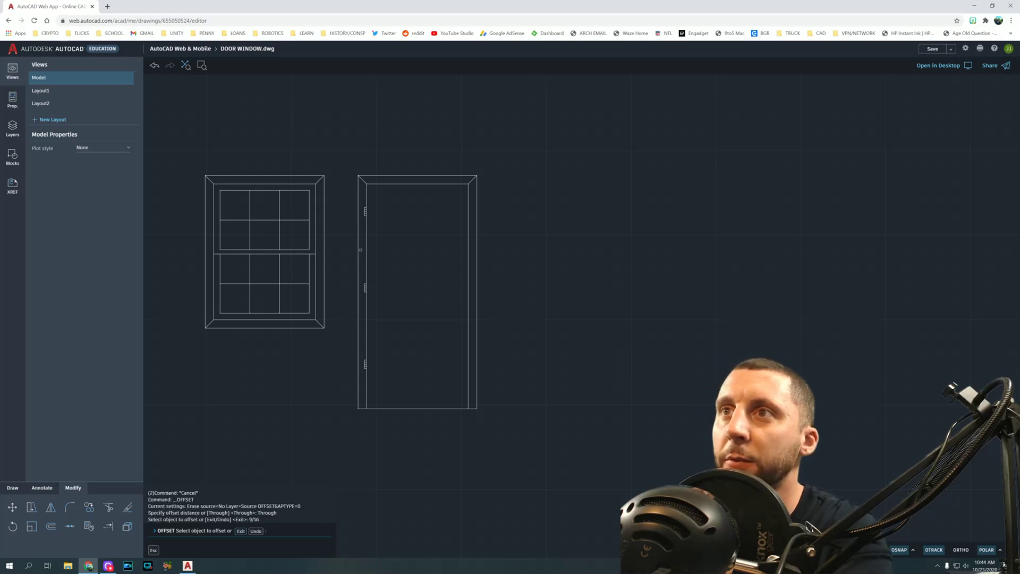
left_click(366, 202)
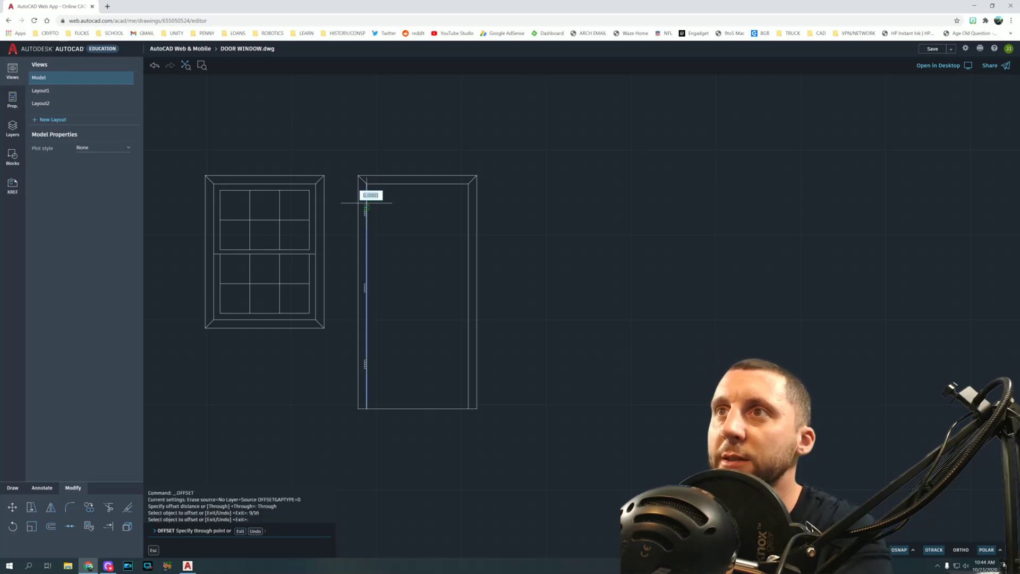
type("9/16")
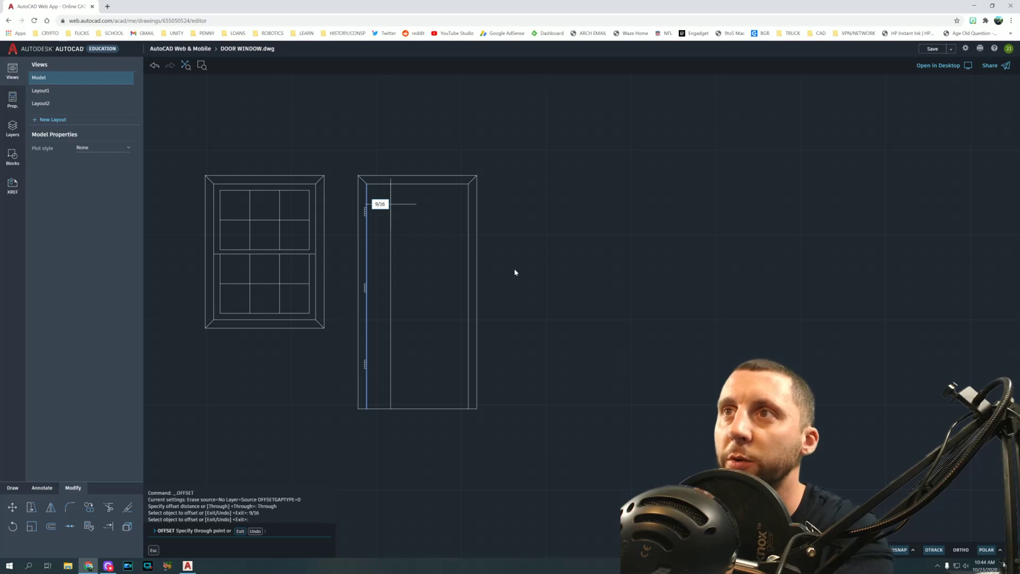
key("Return")
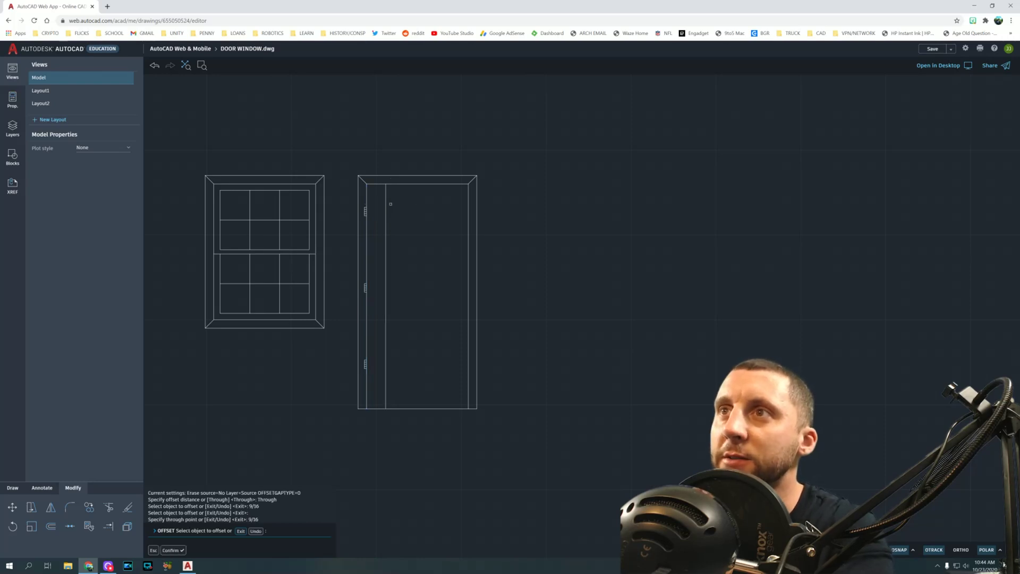
key("Escape")
key("Return")
key("Escape")
Offset successive vertical door lines 5/8 apart to add three stile lines
key("Return")
key("Return")
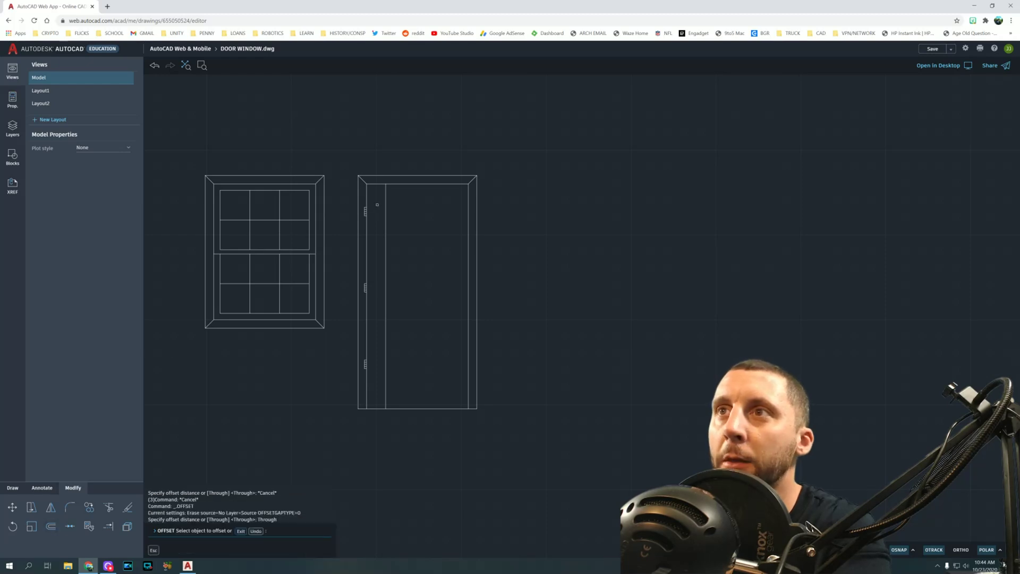
left_click(385, 209)
type("5/8")
key("Return")
left_click(406, 210)
type("5")
key("Return")
left_click(429, 215)
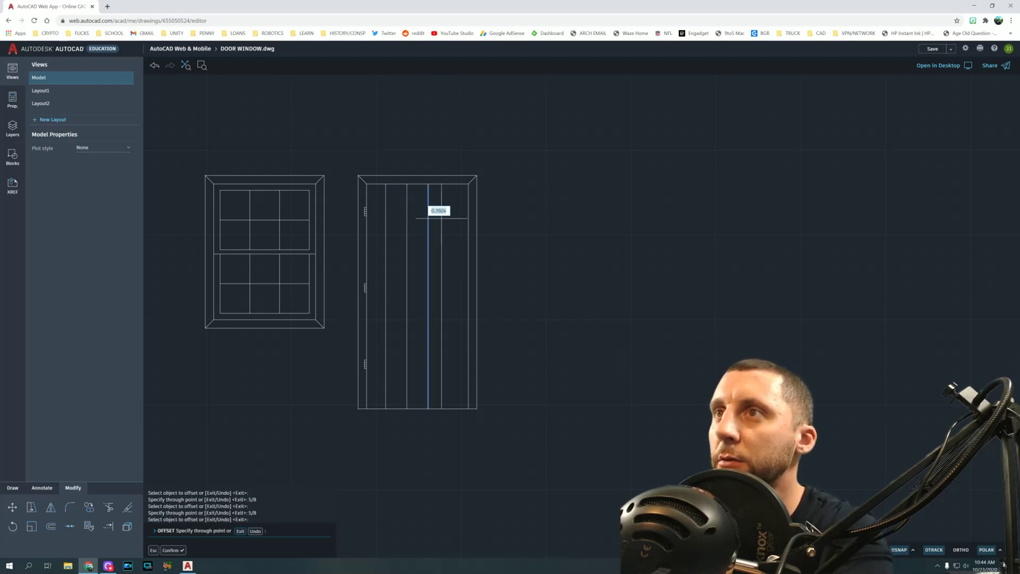
type("5/8")
key("Return")
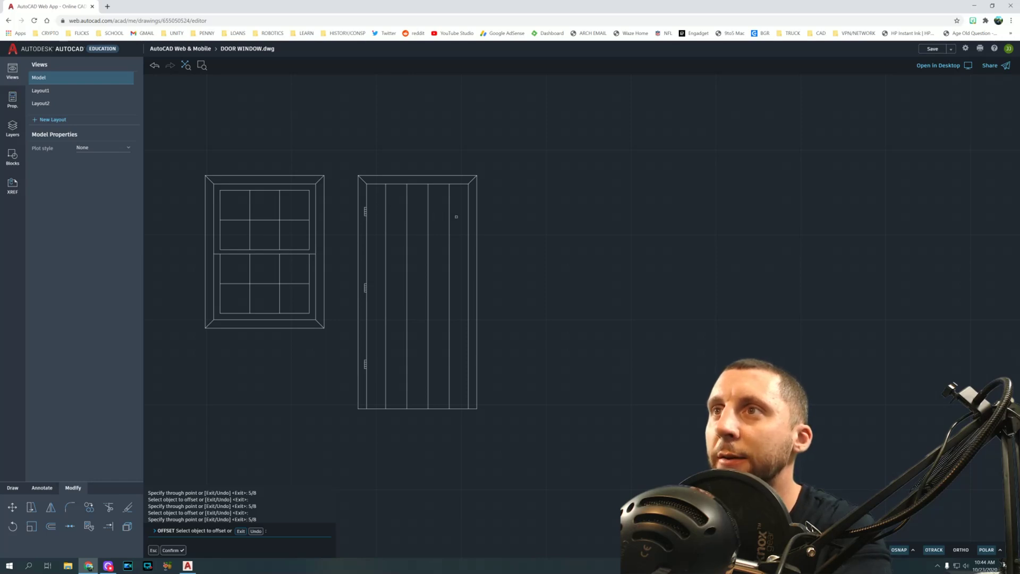
Offset the door's top inner line down in successive 5/8 rails, then one at 1.75
left_click(439, 183)
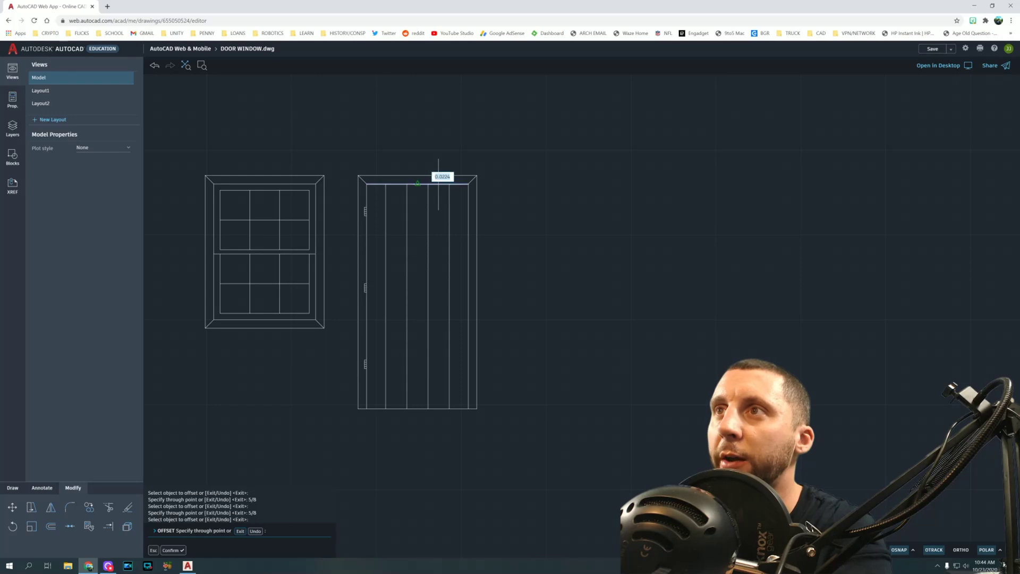
type("5/8")
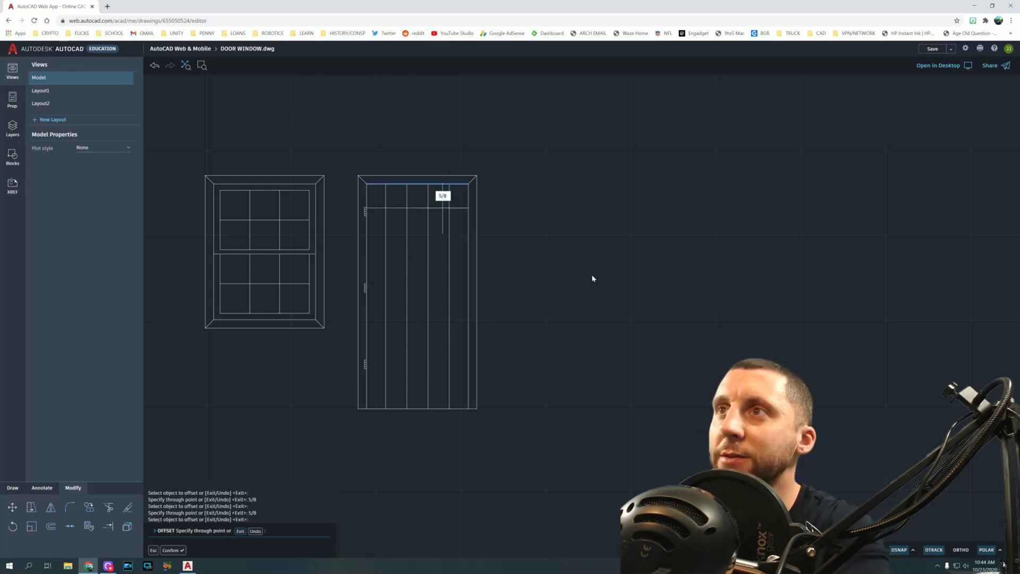
key("Return")
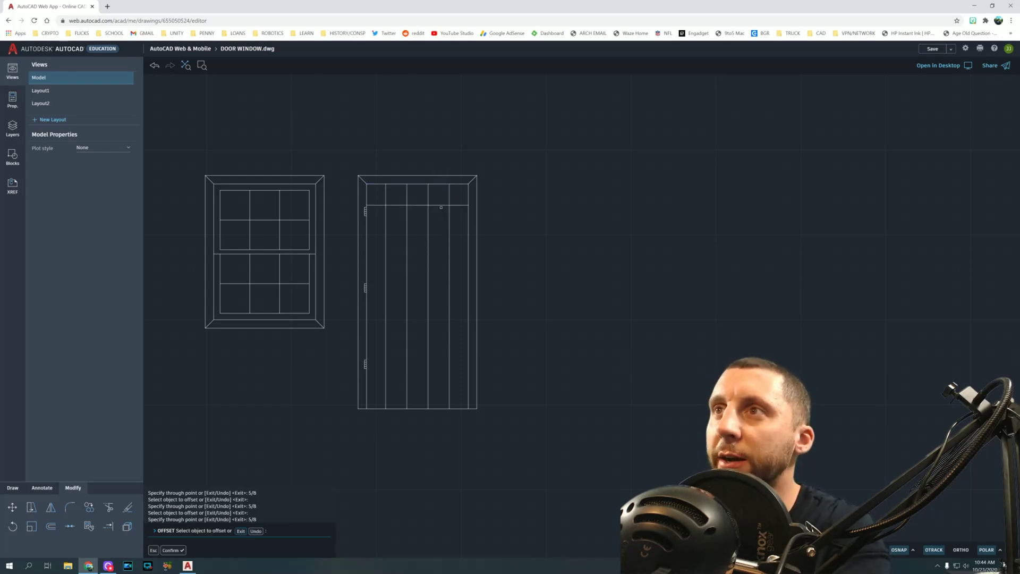
left_click(439, 206)
type("5/8")
key("Return")
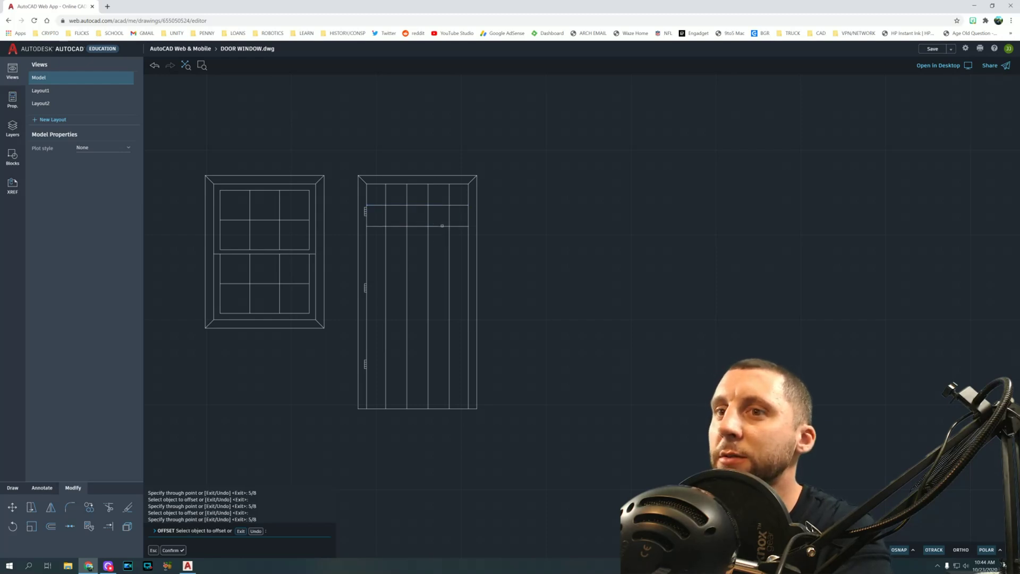
left_click(441, 227)
type("5/8")
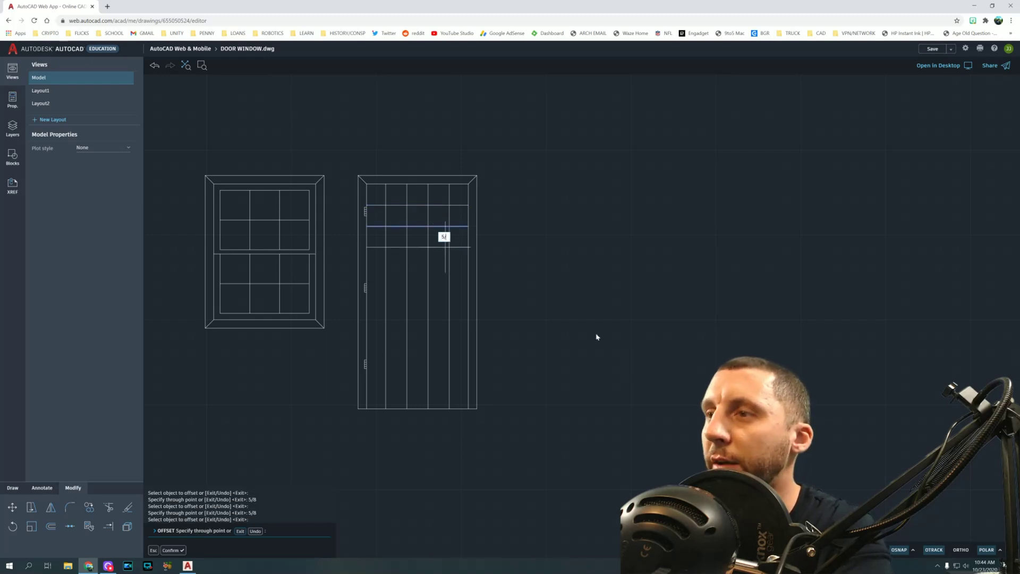
key("Return")
left_click(441, 248)
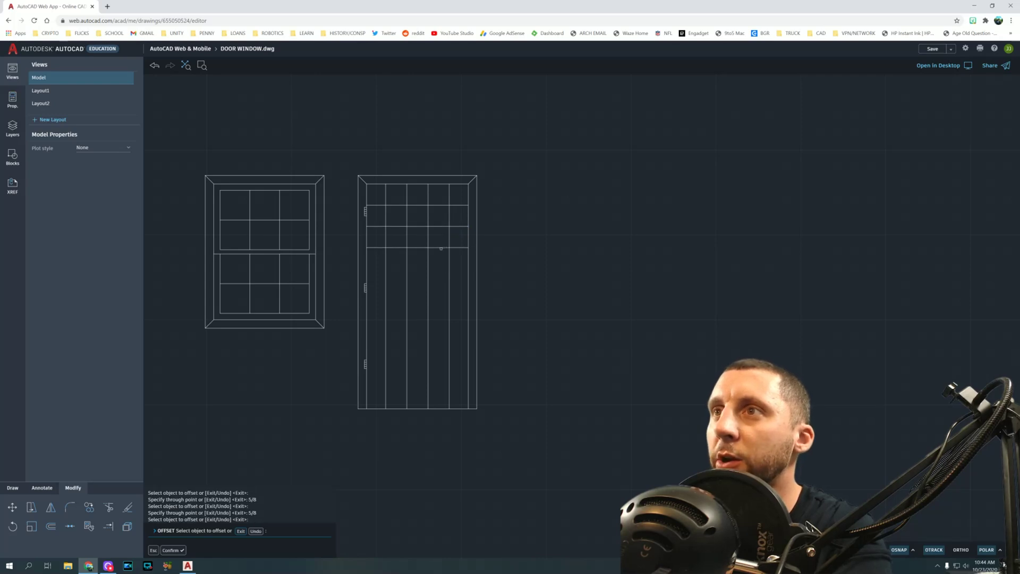
left_click(439, 248)
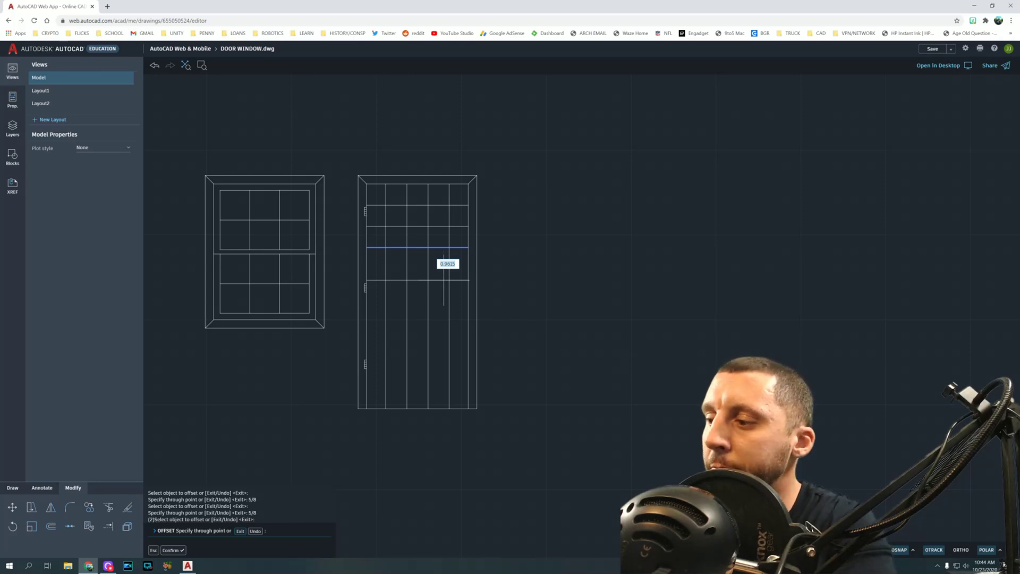
type("1.75")
key("Return")
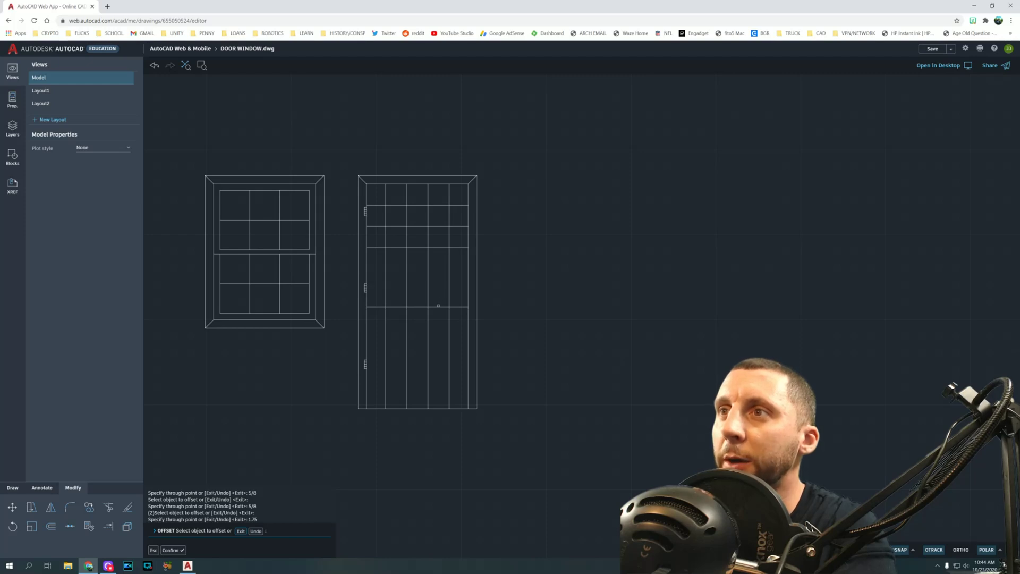
Offset the middle rail 5/8 lower, then another rail 1.75 lower near the bottom
middle_click_drag(332, 279, 605, 374)
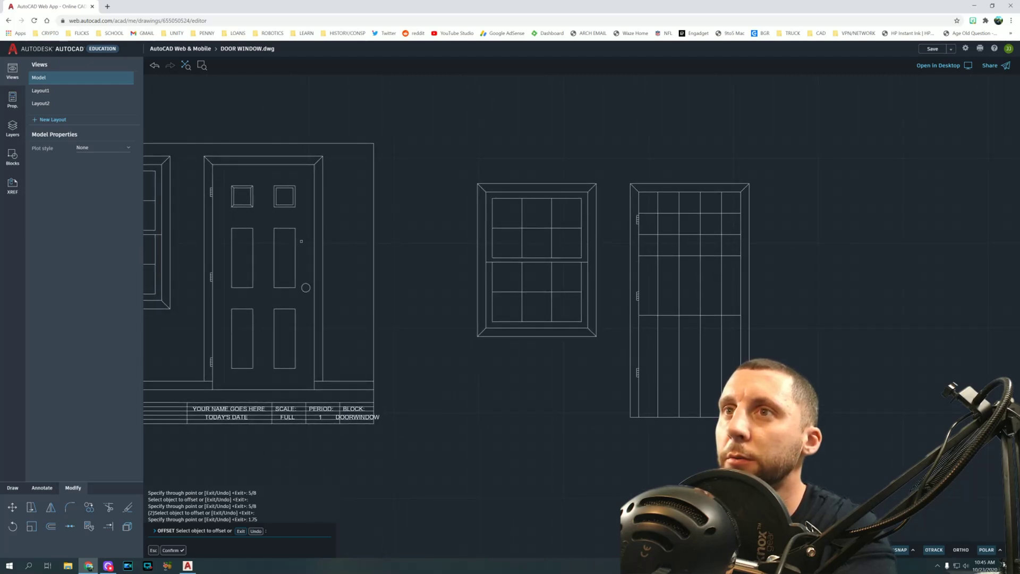
middle_click_drag(502, 256, 270, 208)
left_click(437, 291)
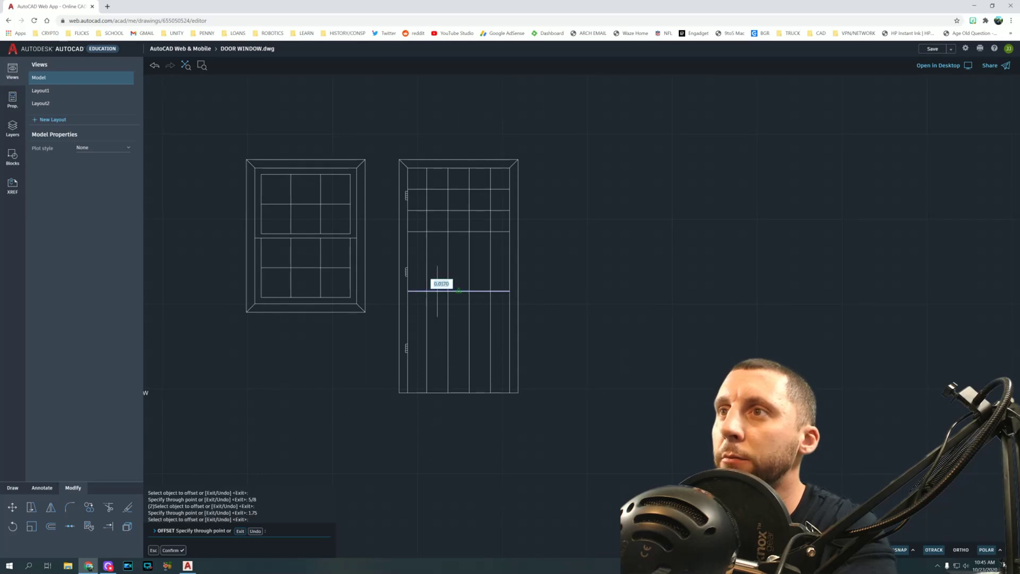
type("5/8")
key("Return")
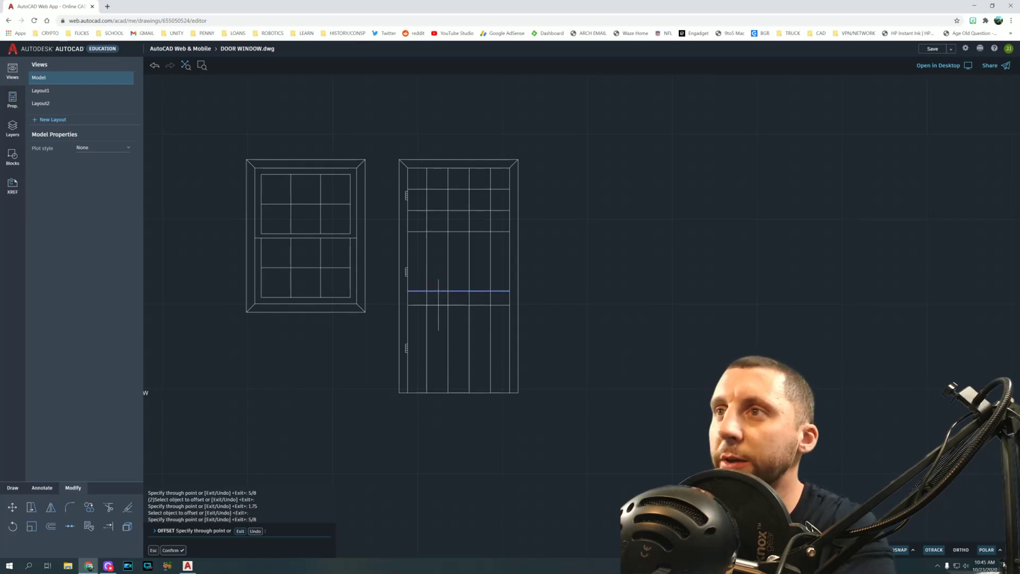
left_click(440, 313)
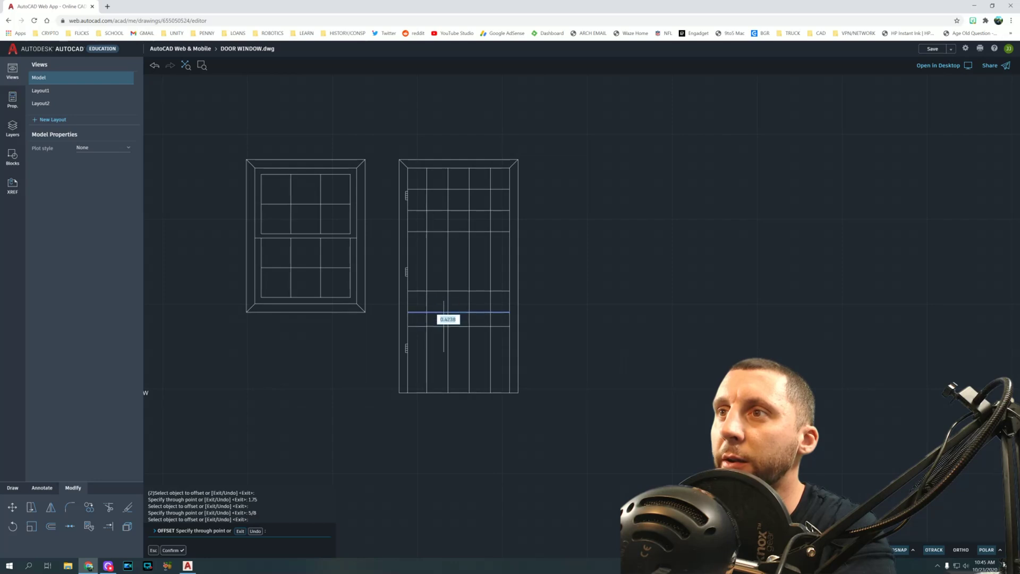
type("1.75")
key("Return")
key("Escape")
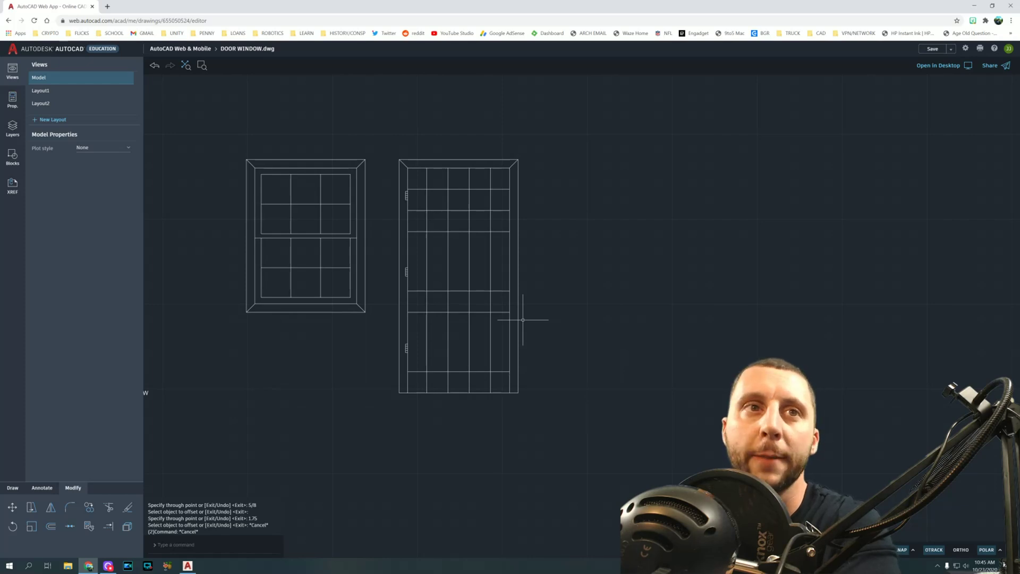
Fence-trim the extra vertical stile segments, including the door's centre line
type("trim")
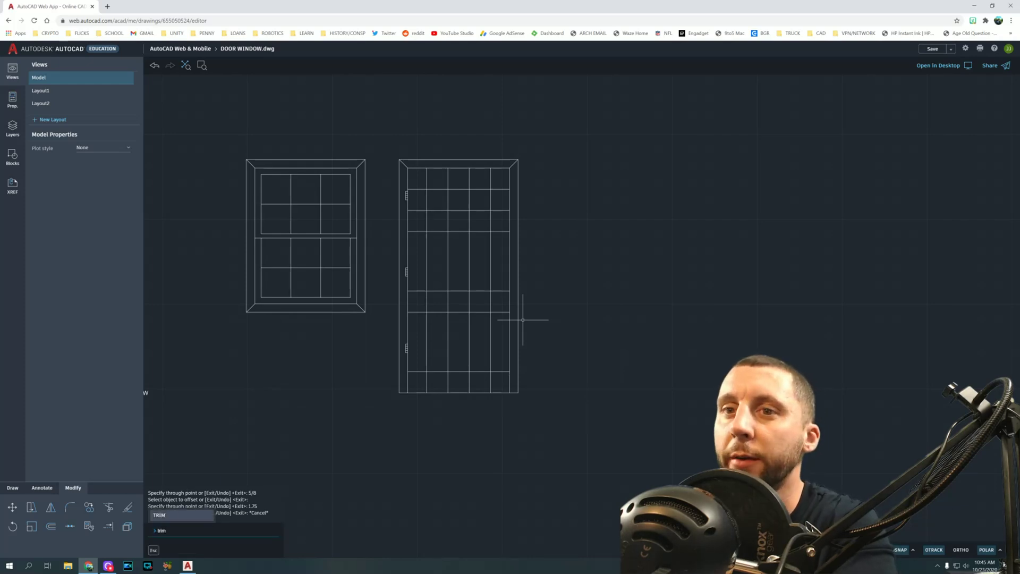
key("Return")
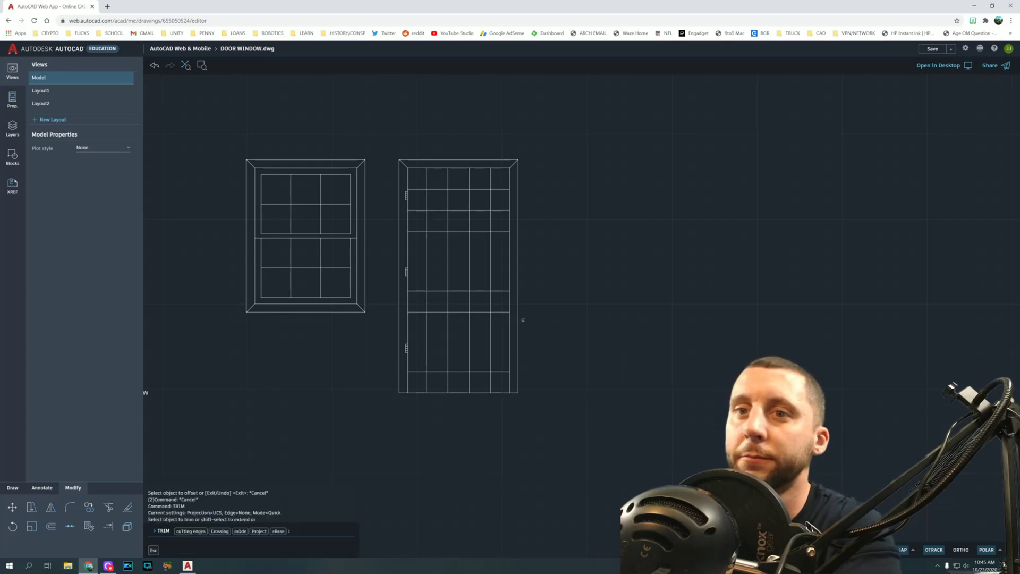
left_click(500, 185)
left_click(502, 378)
left_click(419, 381)
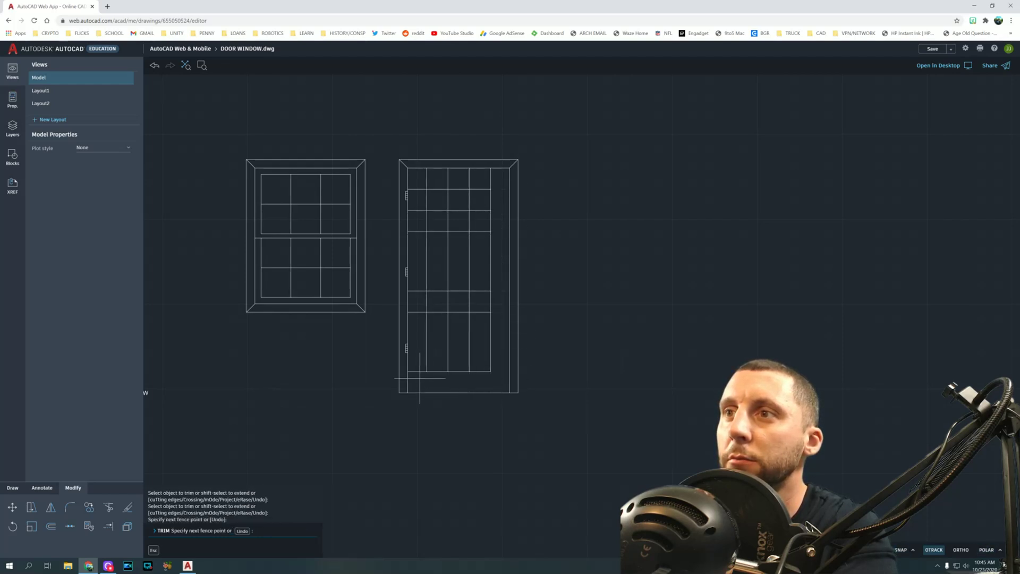
left_click(417, 179)
key("Return")
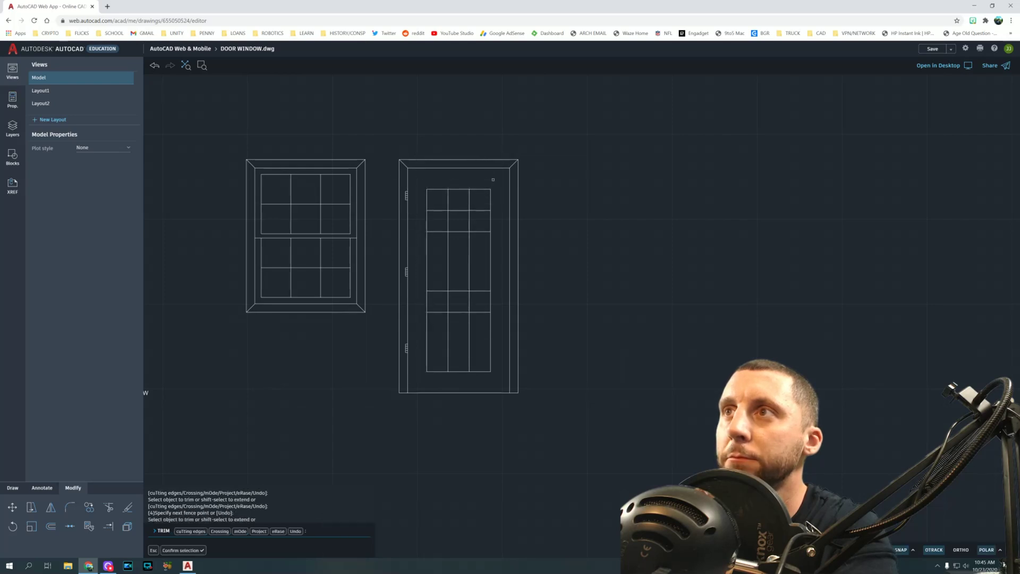
left_click(466, 179)
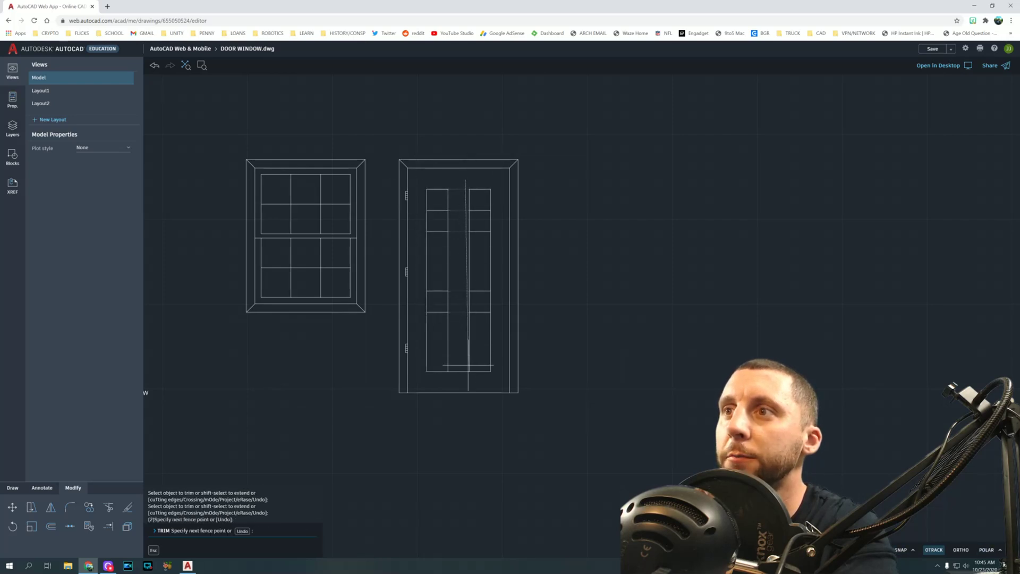
left_click(462, 399)
key("Return")
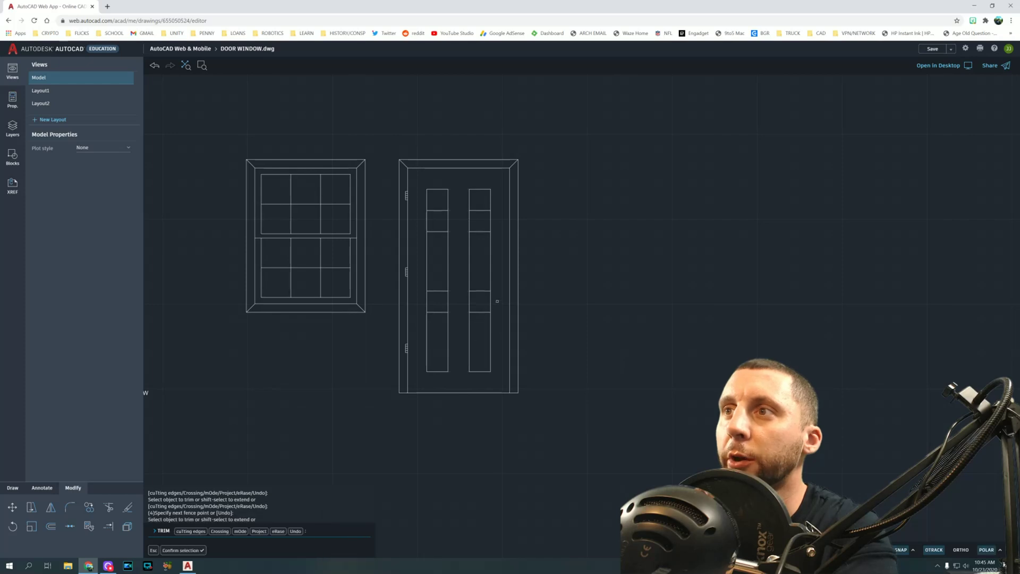
Fence-trim across the lower and upper rail gaps to separate the top, middle and bottom panels
left_click(498, 302)
left_click(417, 301)
key("Return")
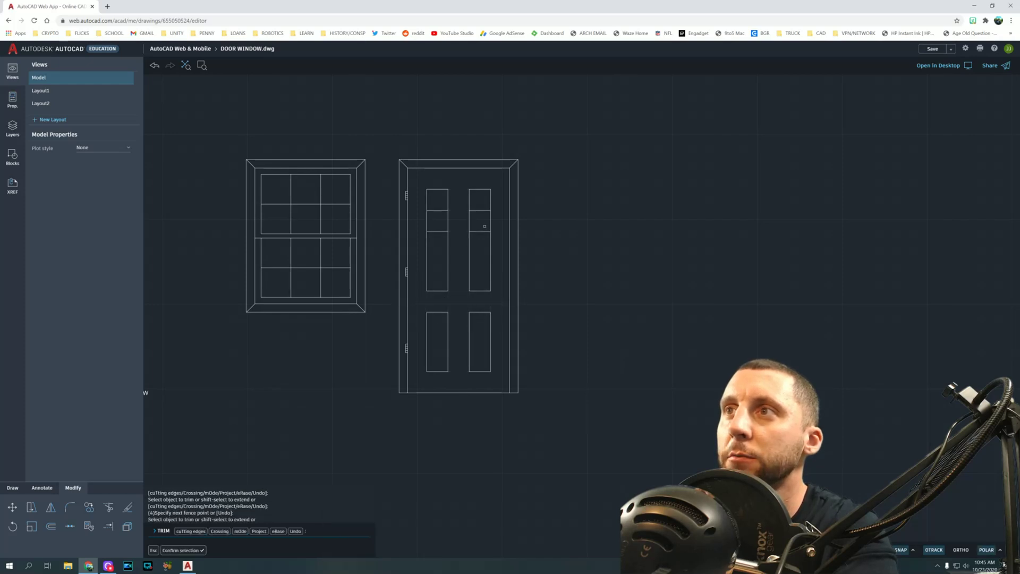
left_click(507, 222)
left_click(412, 222)
key("Return")
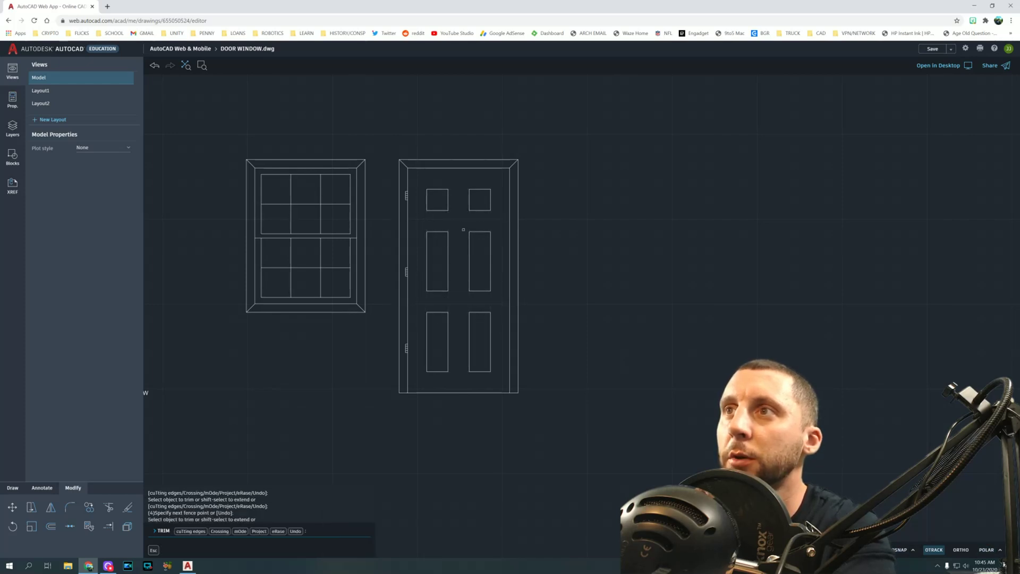
key("Escape")
key("Escape")
key("Escape")
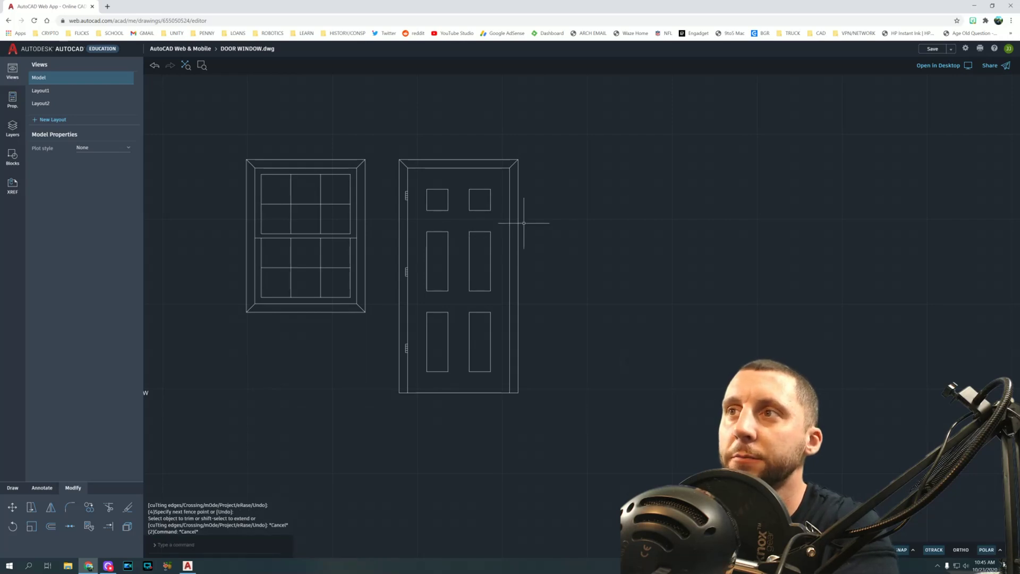
Draw a 1/8-radius doorknob circle at the panel corner intersection
scroll(509, 294, "up", 5)
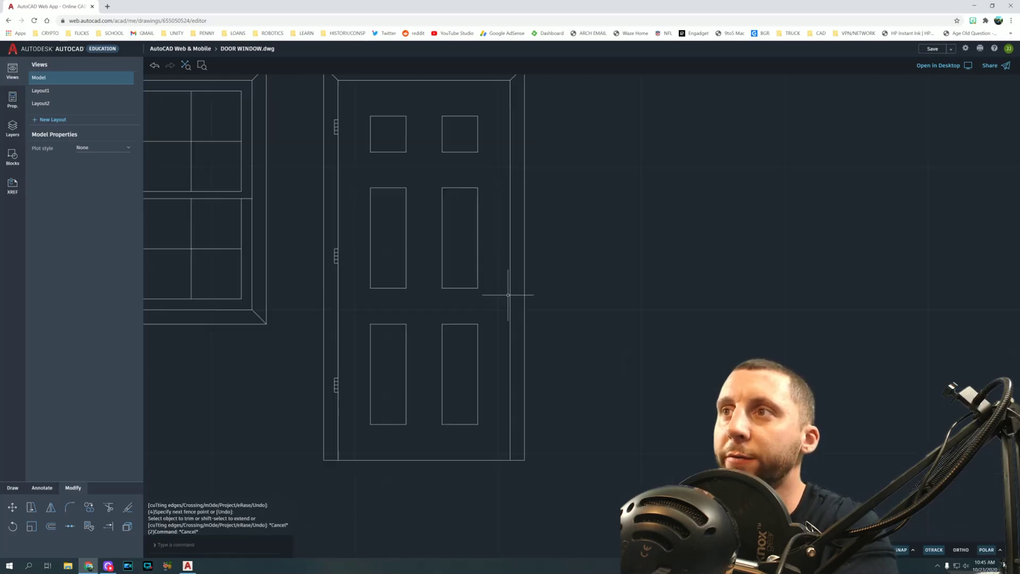
scroll(507, 294, "up", 1)
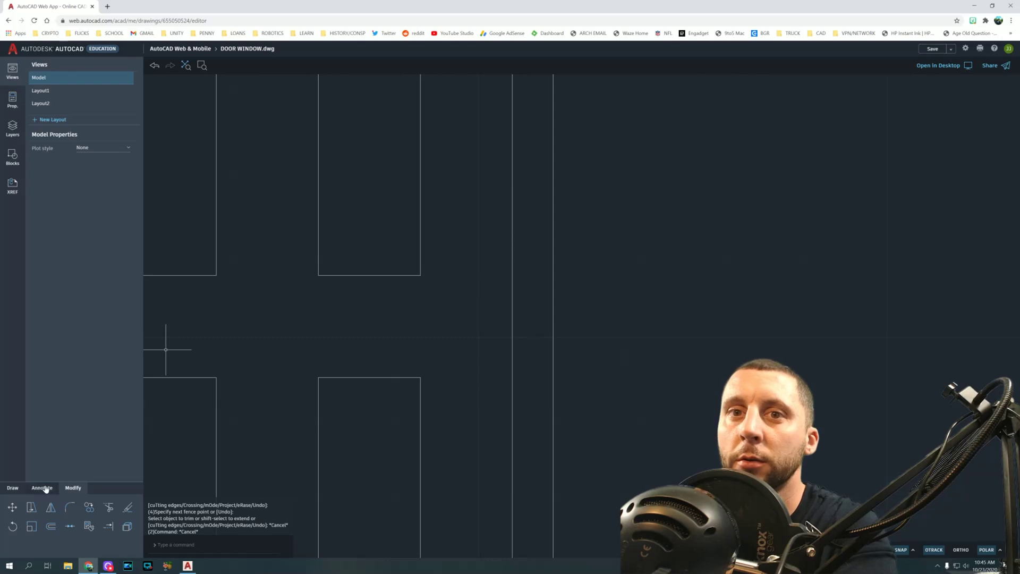
left_click(11, 491)
left_click(32, 507)
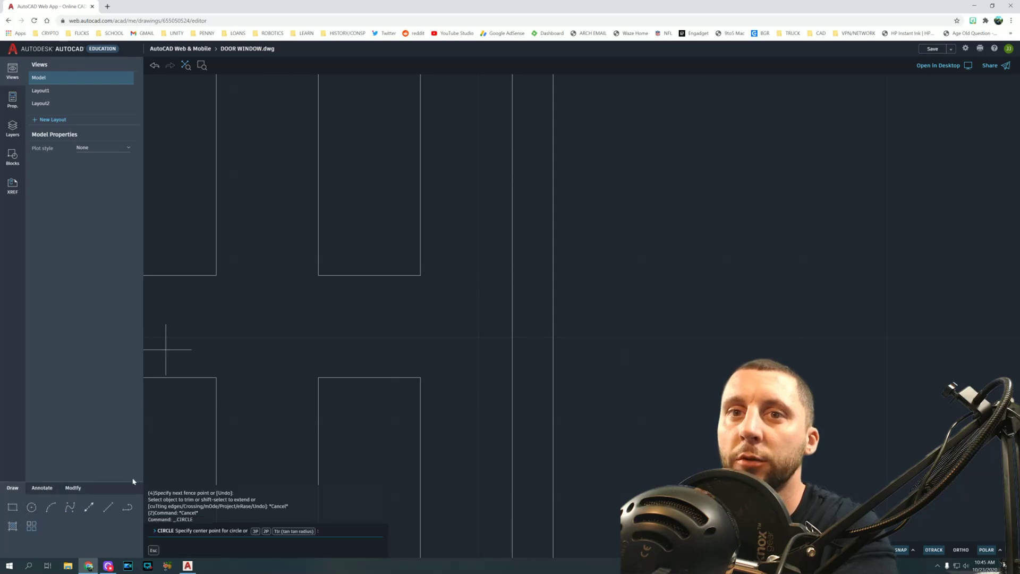
left_click(420, 275)
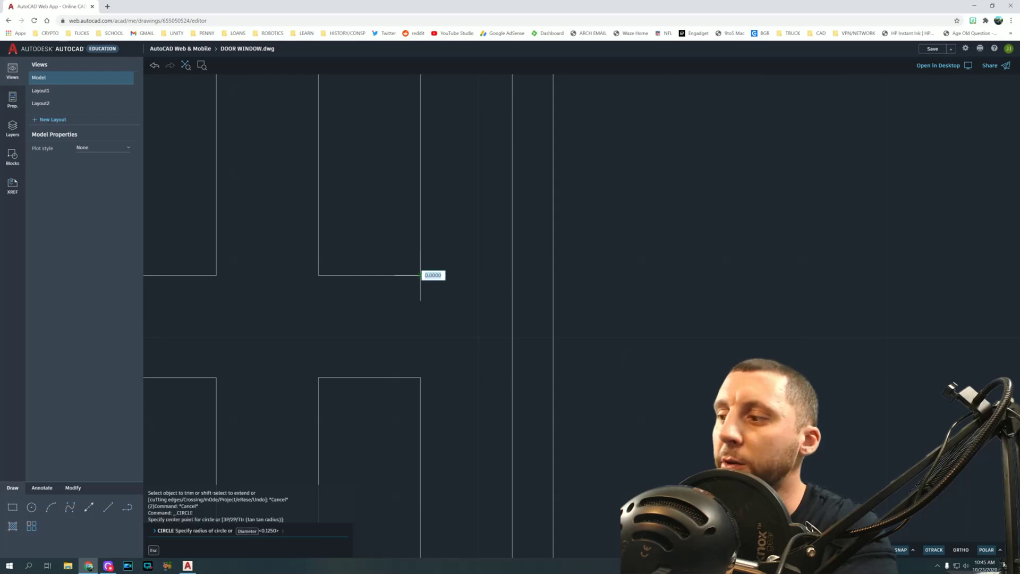
type("1/")
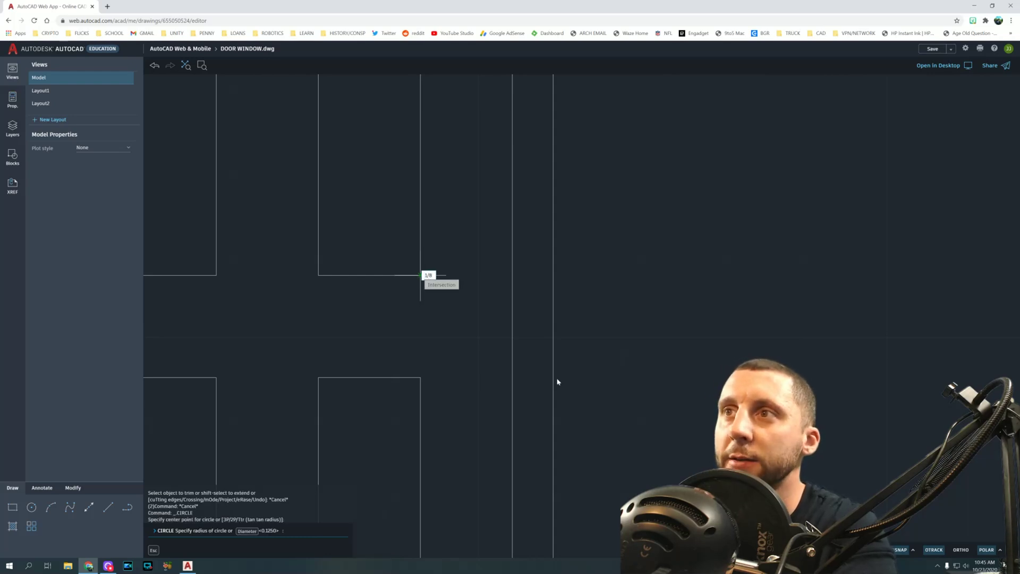
type("8")
key("Return")
scroll(419, 276, "down", 2)
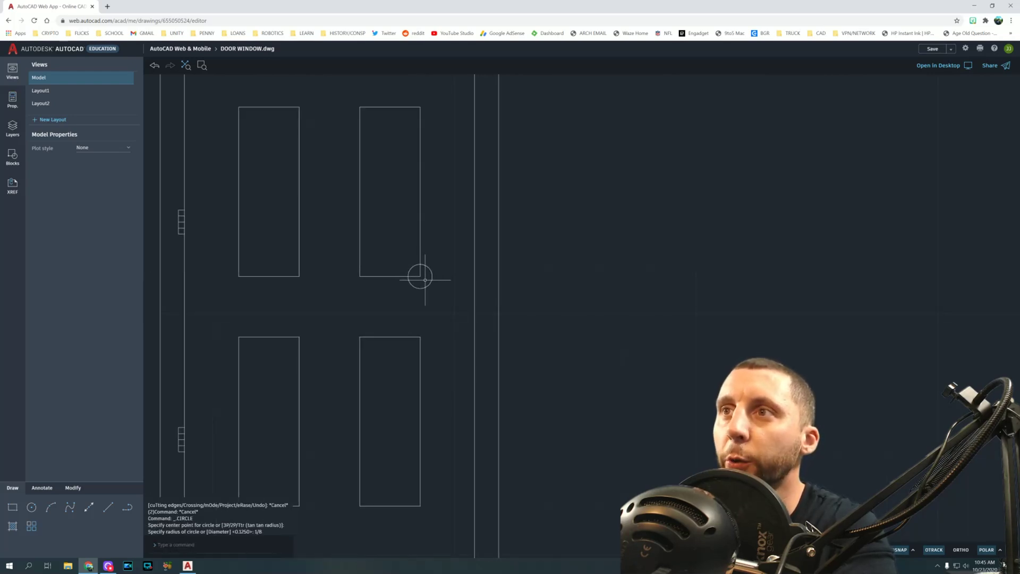
Move the doorknob circle 5/16 to the right
left_click(428, 286)
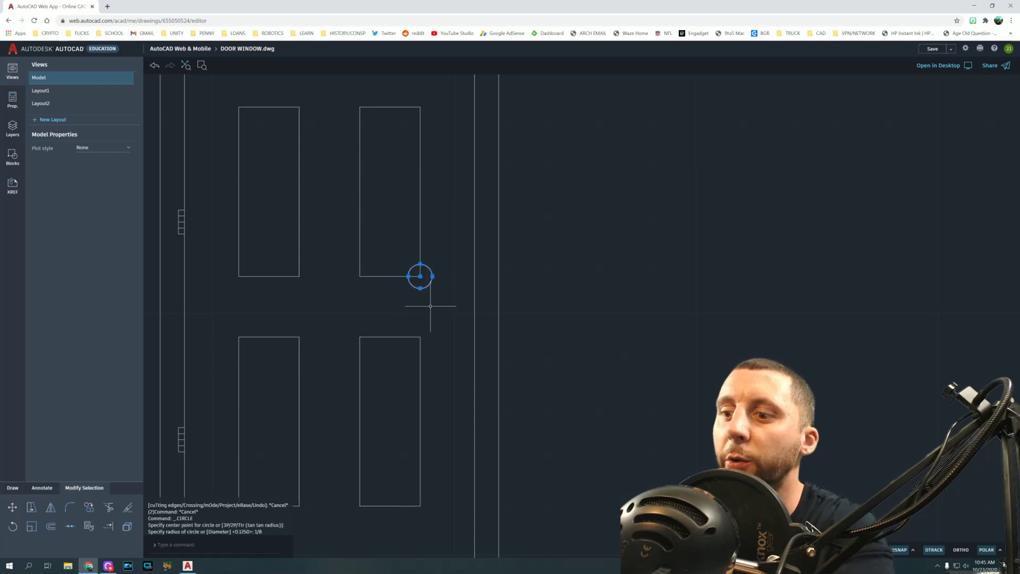
type("move")
key("Return")
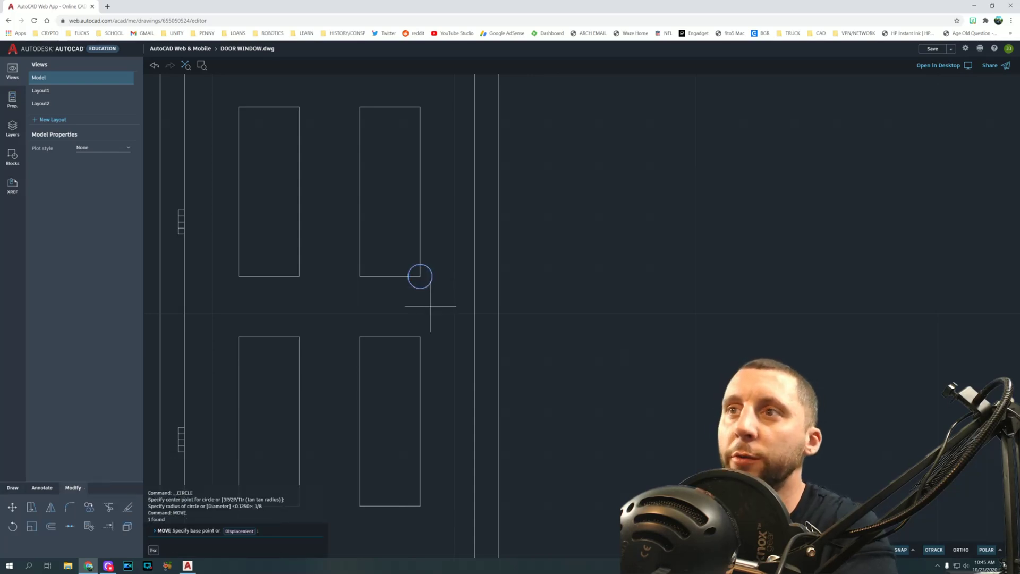
left_click(385, 308)
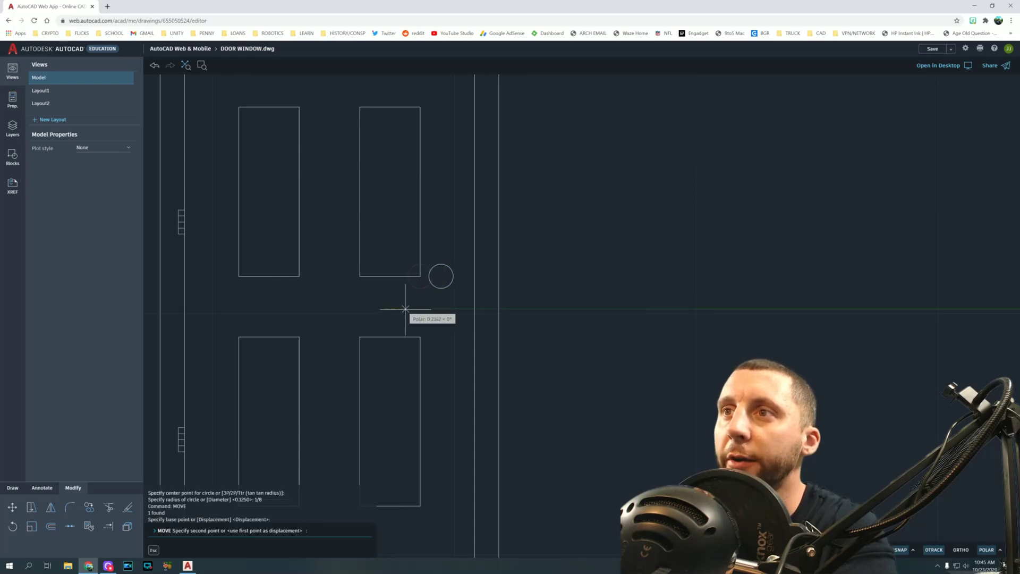
type("5/16")
key("Return")
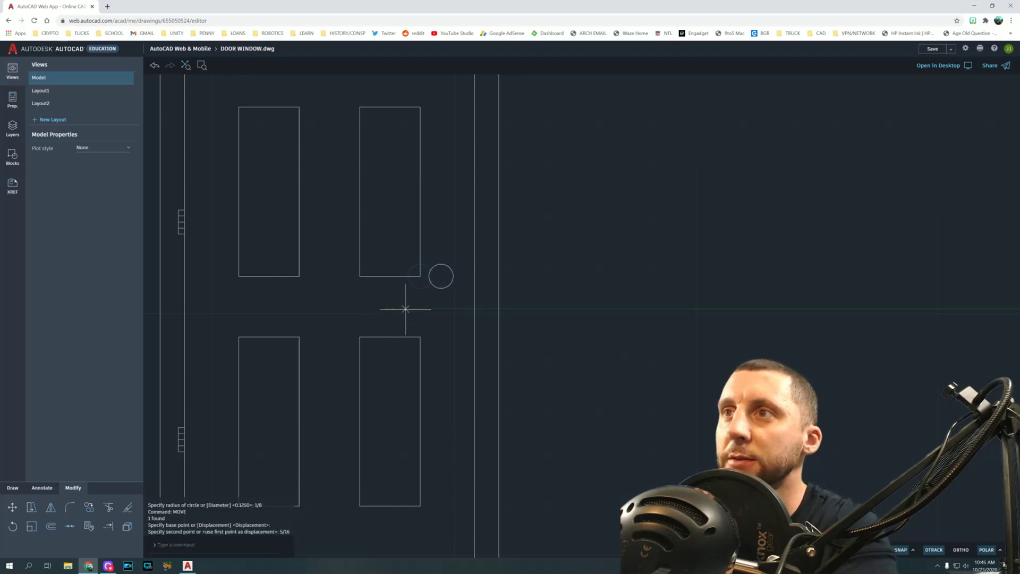
scroll(406, 309, "down", 5)
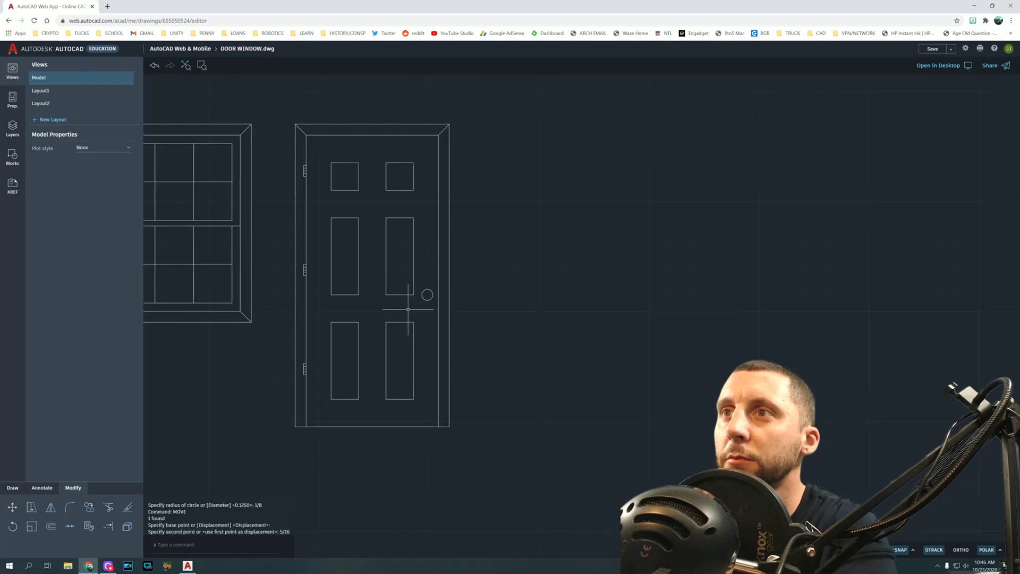
Window-select all six door panels and JOIN their lines into six polylines
left_click(325, 156)
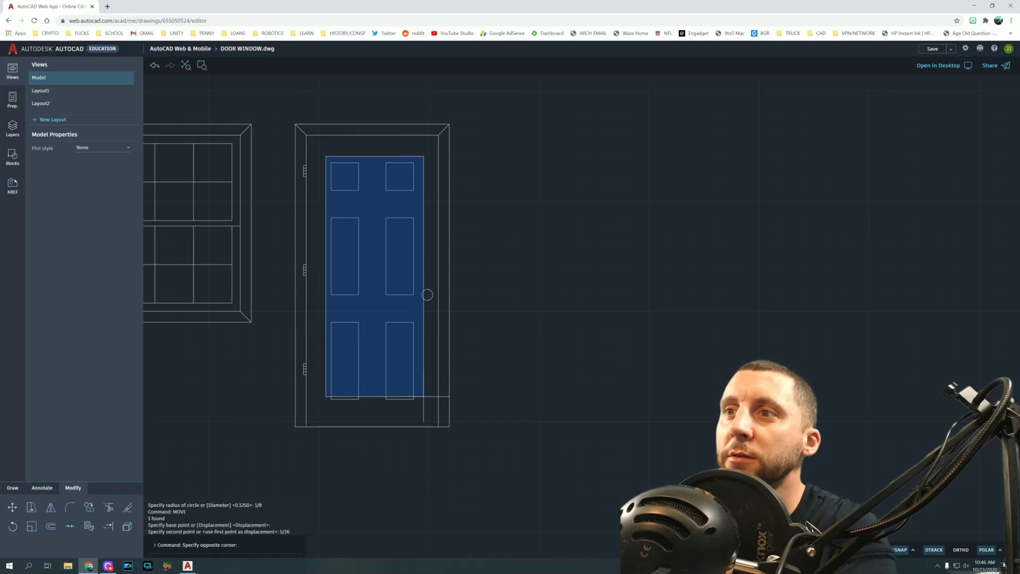
left_click(424, 396)
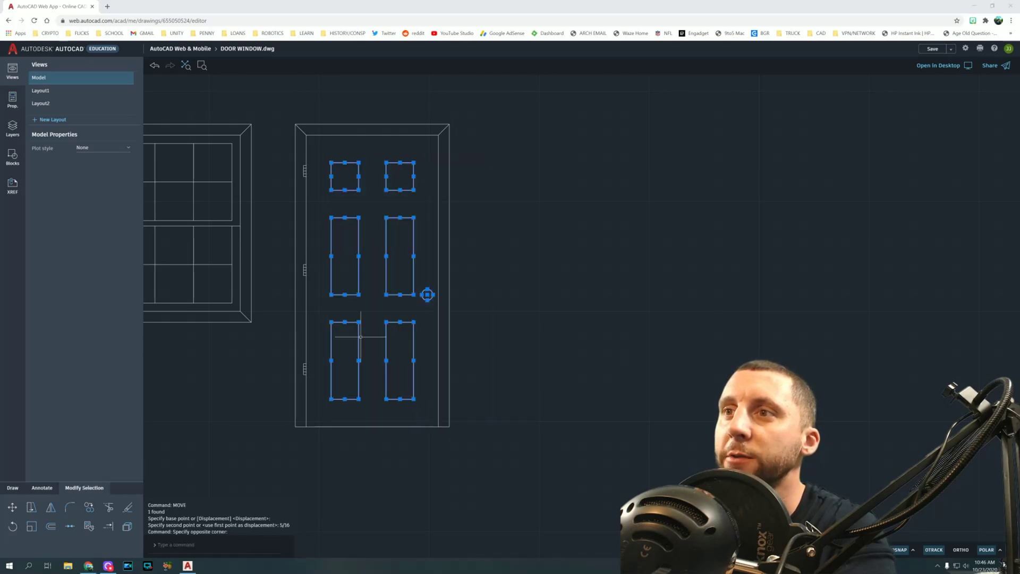
left_click(438, 293)
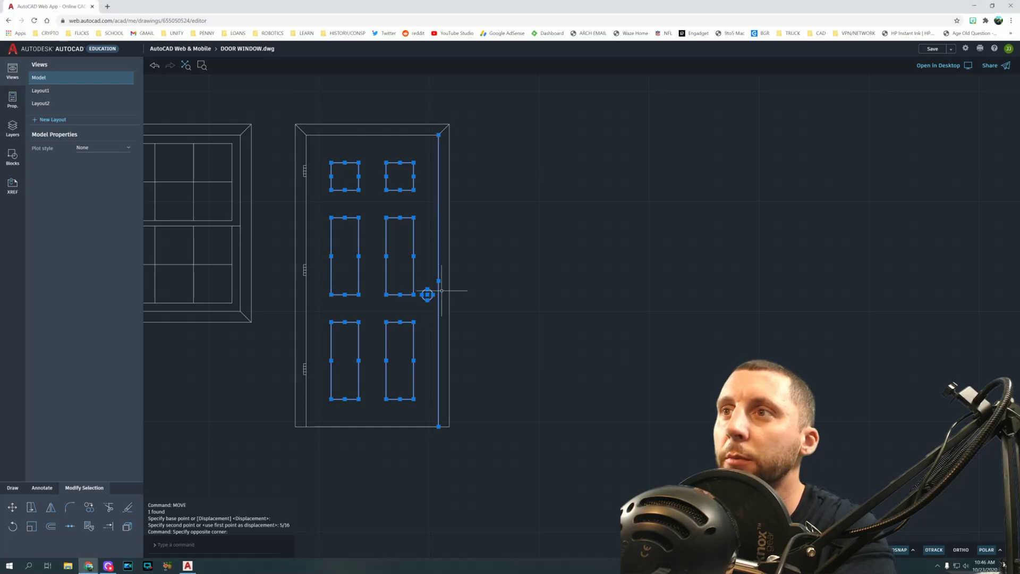
key("Escape")
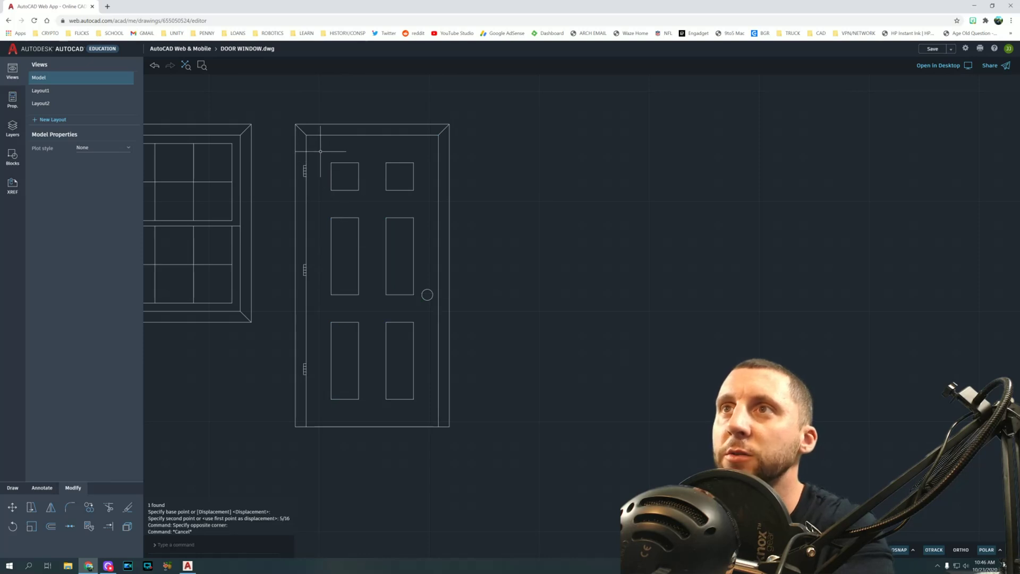
middle_click_drag(400, 181, 367, 137)
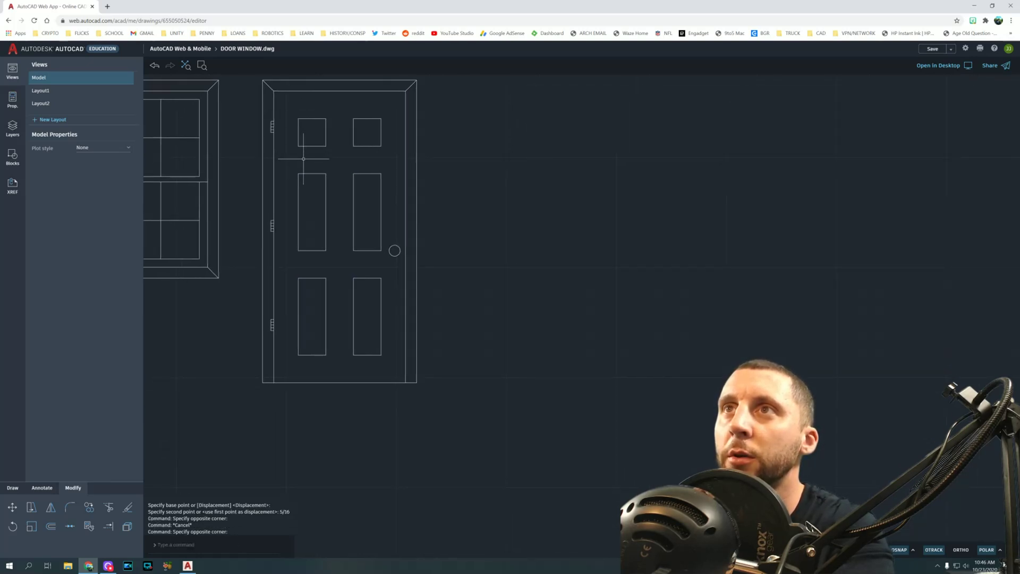
left_click(293, 115)
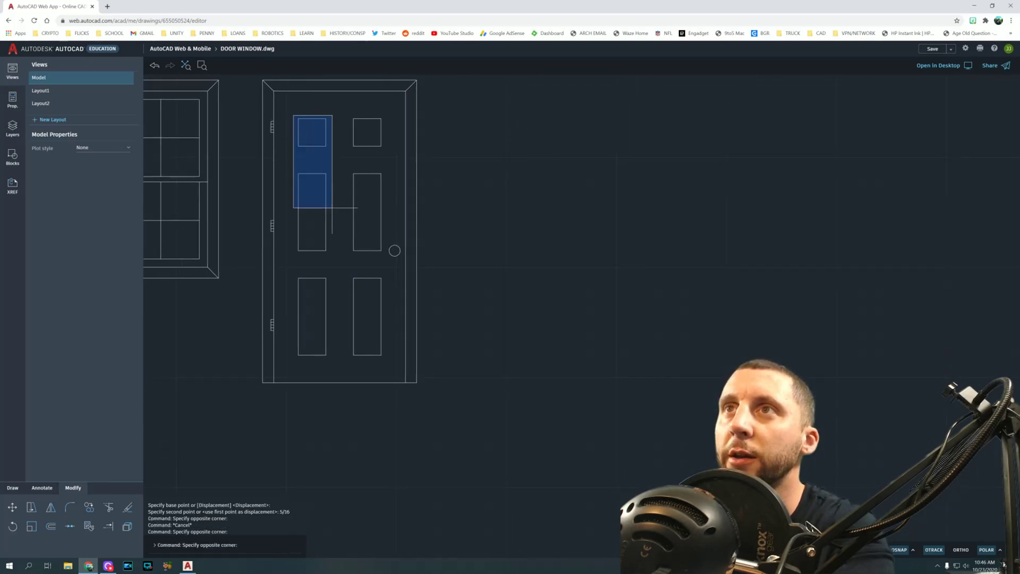
left_click(386, 363)
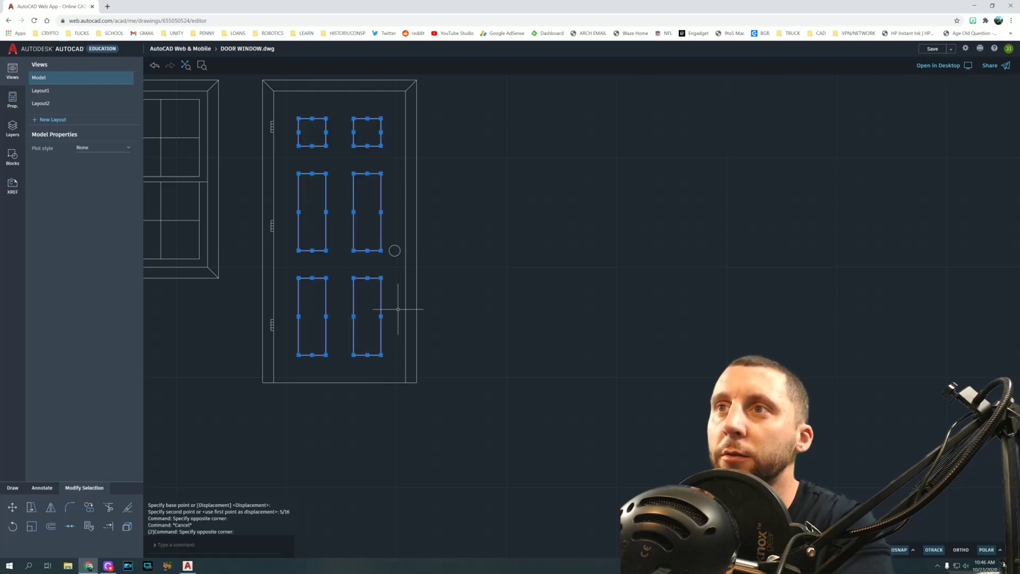
type("join")
key("Return")
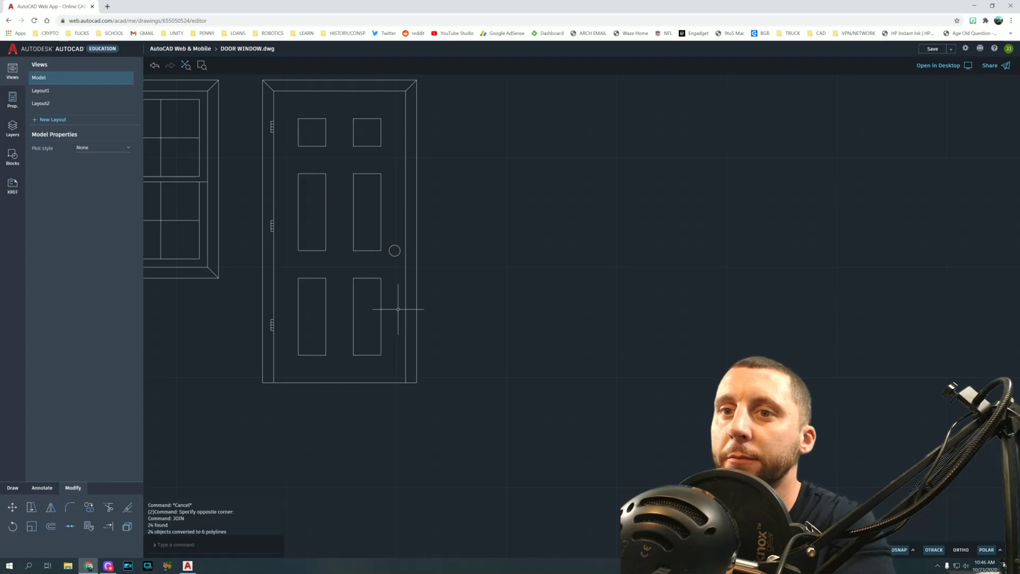
left_click(304, 277)
left_click(354, 278)
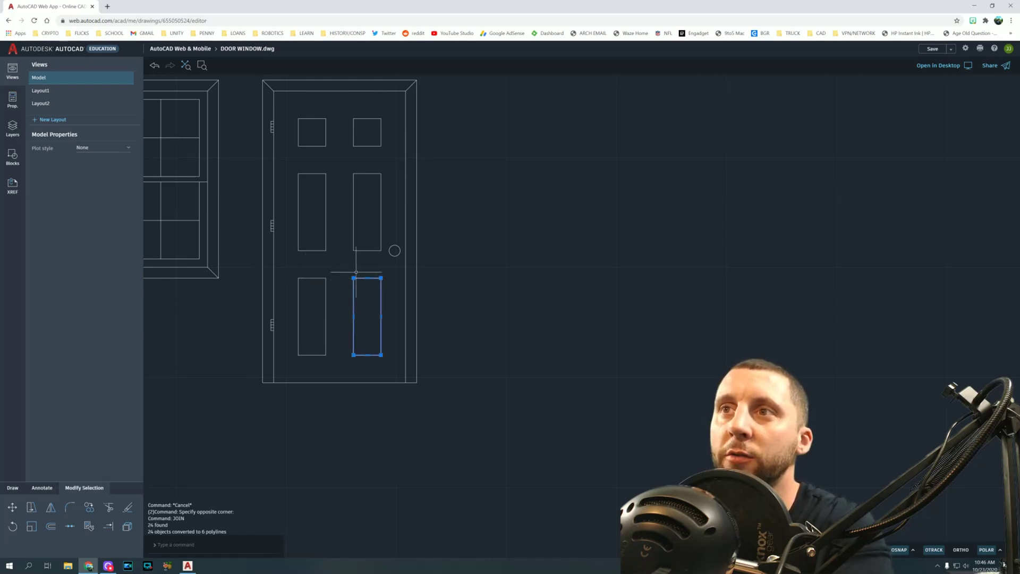
left_click(356, 251)
left_click(322, 250)
left_click(310, 145)
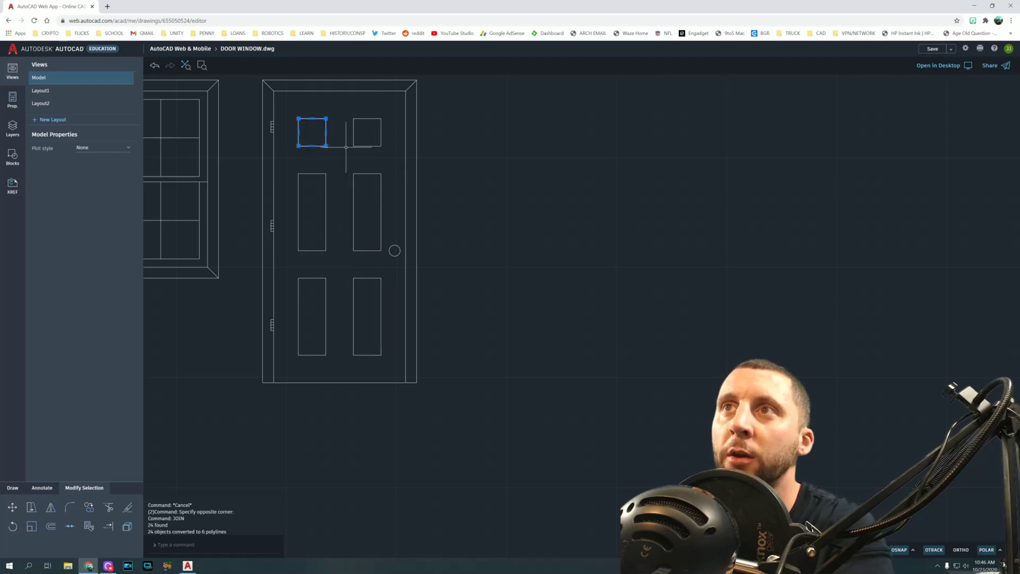
left_click(371, 146)
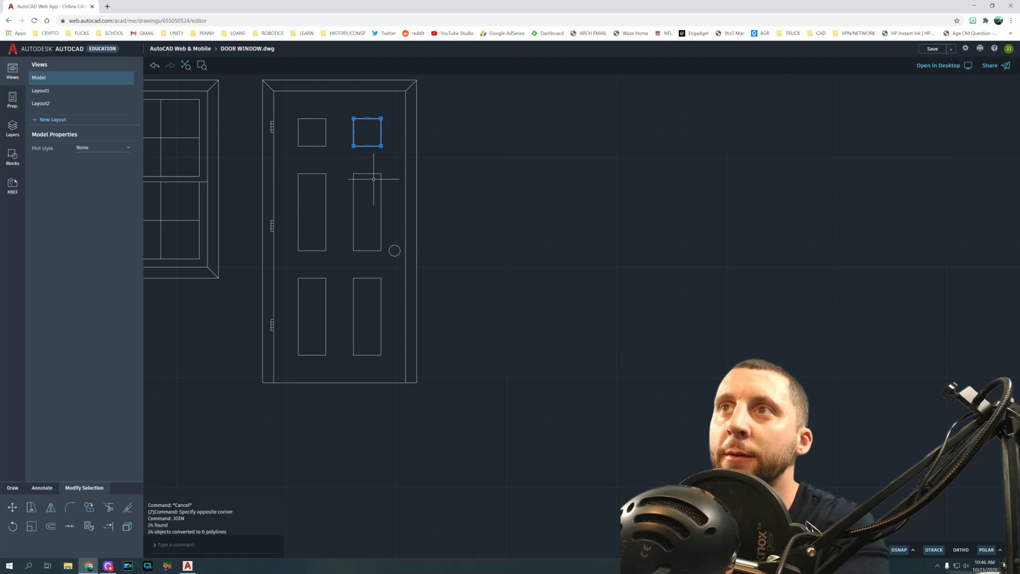
key("Escape")
scroll(318, 125, "up", 5)
scroll(318, 128, "down", 8)
scroll(257, 170, "up", 8)
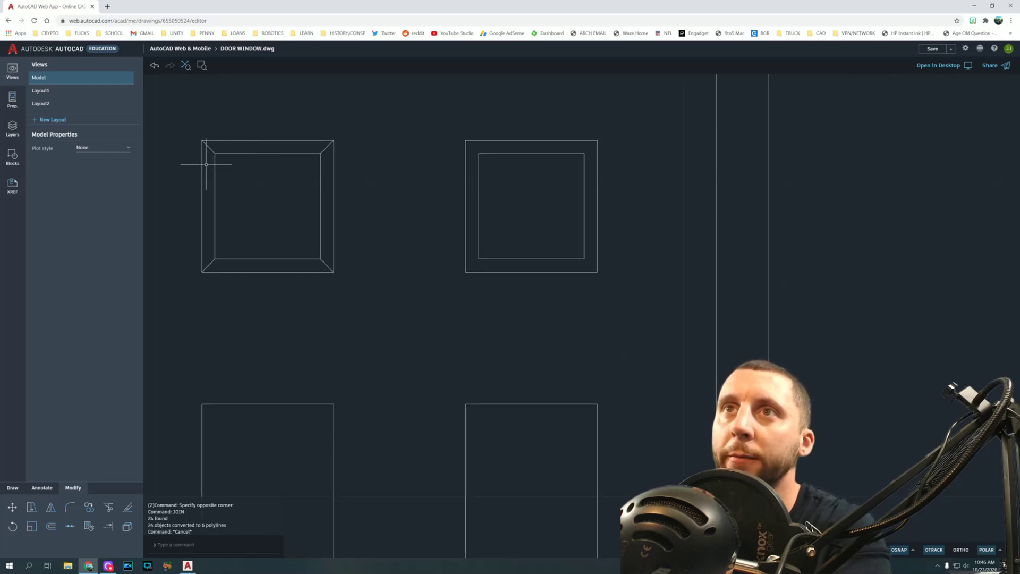
scroll(412, 207, "down", 5)
mouse_move(413, 207)
middle_mouse_down()
mouse_move(685, 176)
mouse_move(180, 149)
middle_mouse_up()
scroll(394, 165, "up", 3)
middle_click_drag(417, 225, 305, 225)
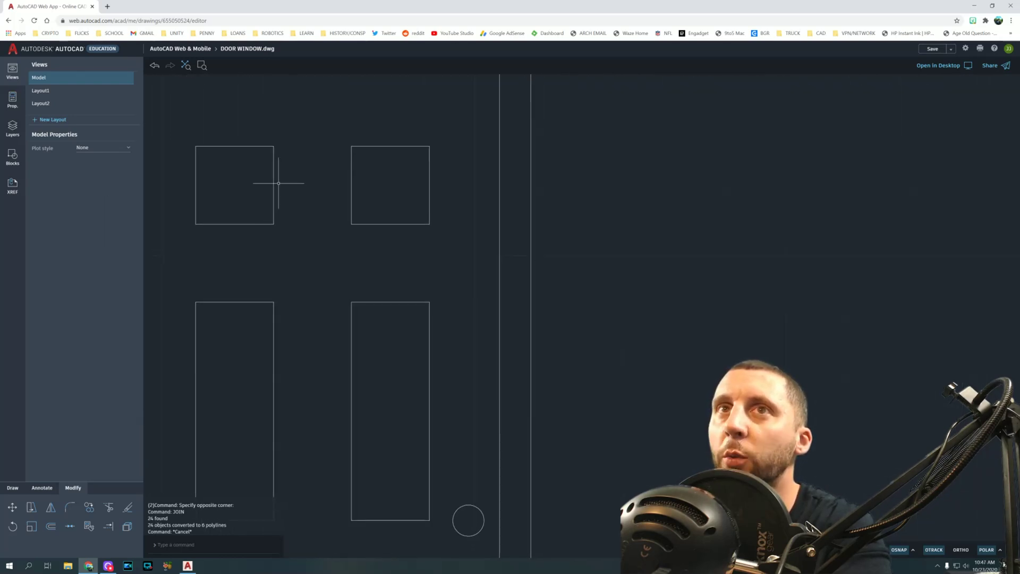
left_click(50, 526)
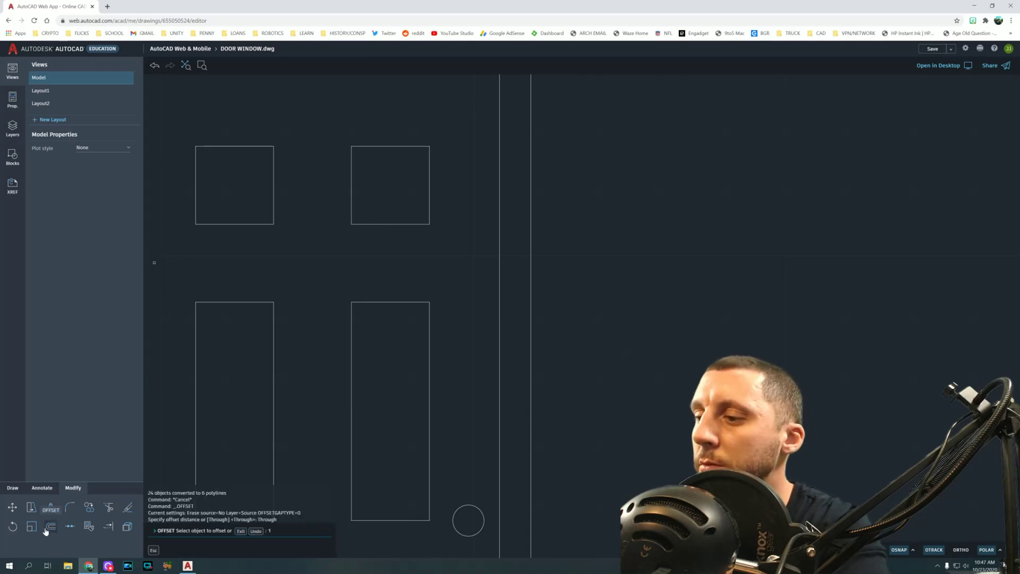
Offset the upper-left and middle-left door panels 1/16 inward to create inner outlines
left_click(195, 164)
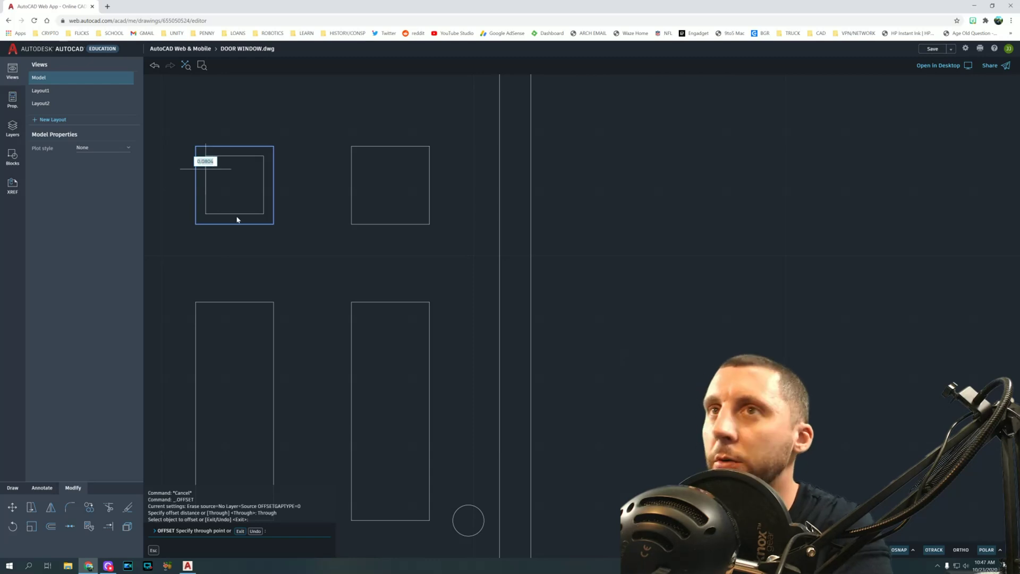
key("Return")
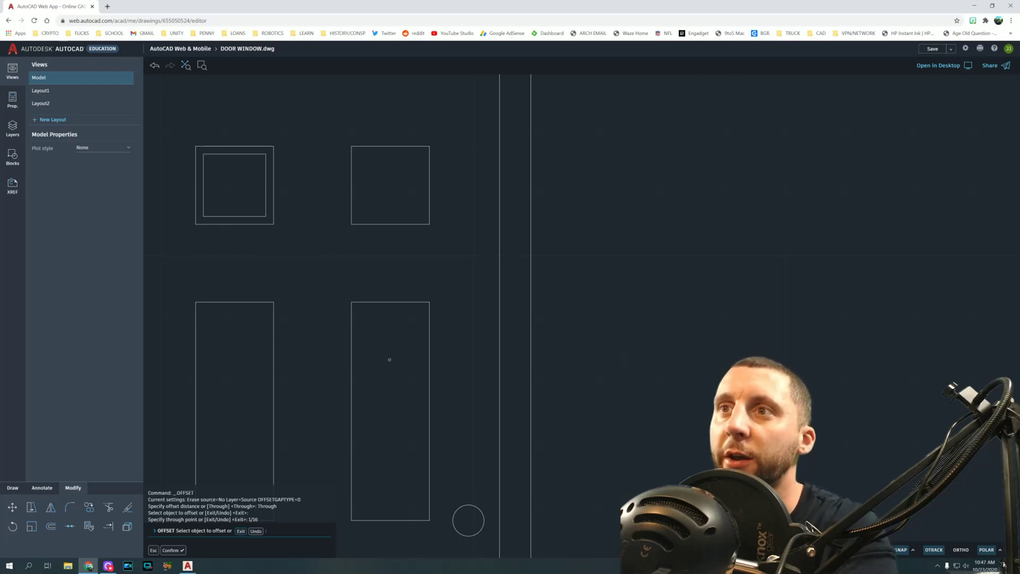
left_click(252, 303)
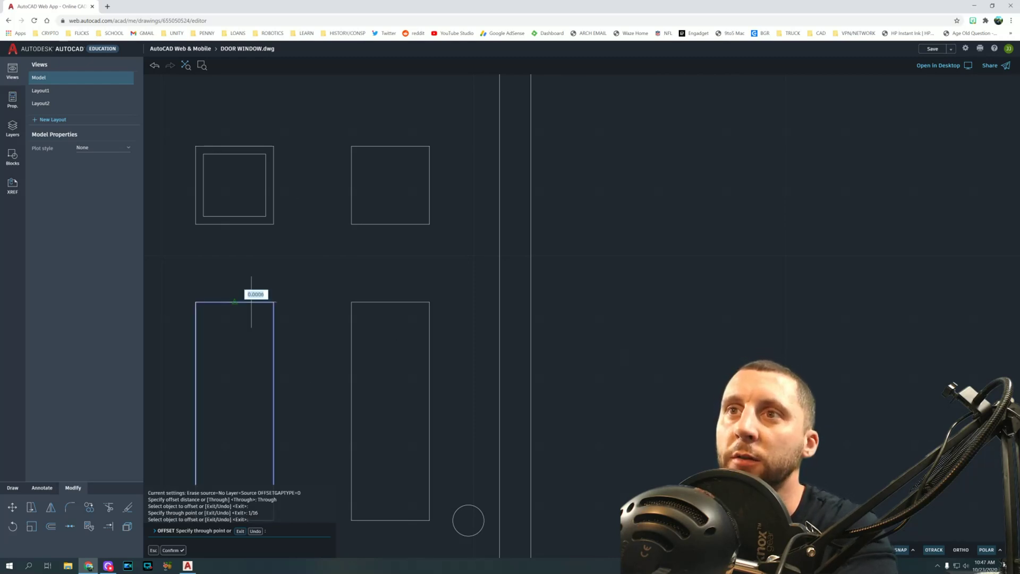
type("1")
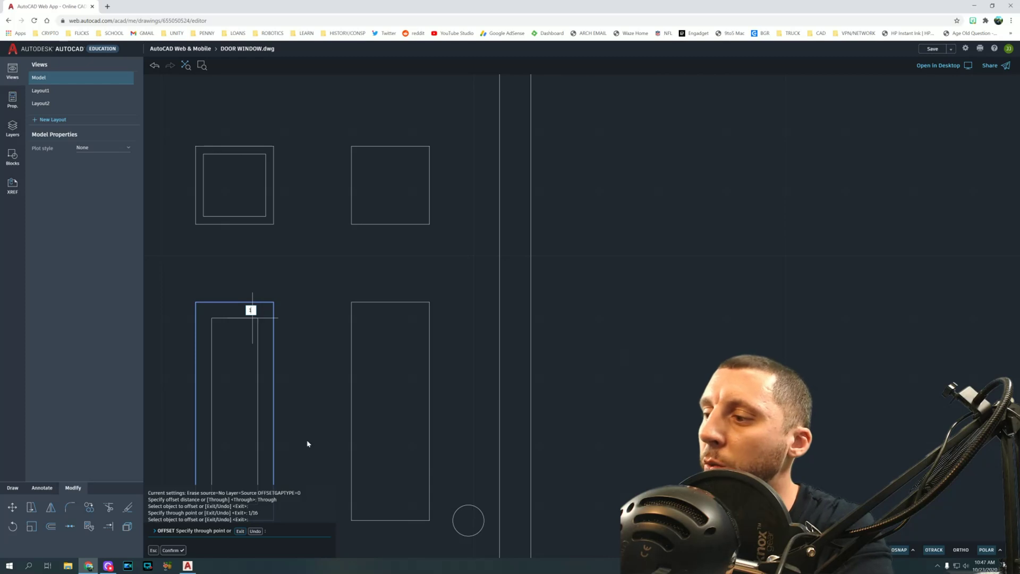
key("Return")
key("Escape")
key("Escape")
key("Escape")
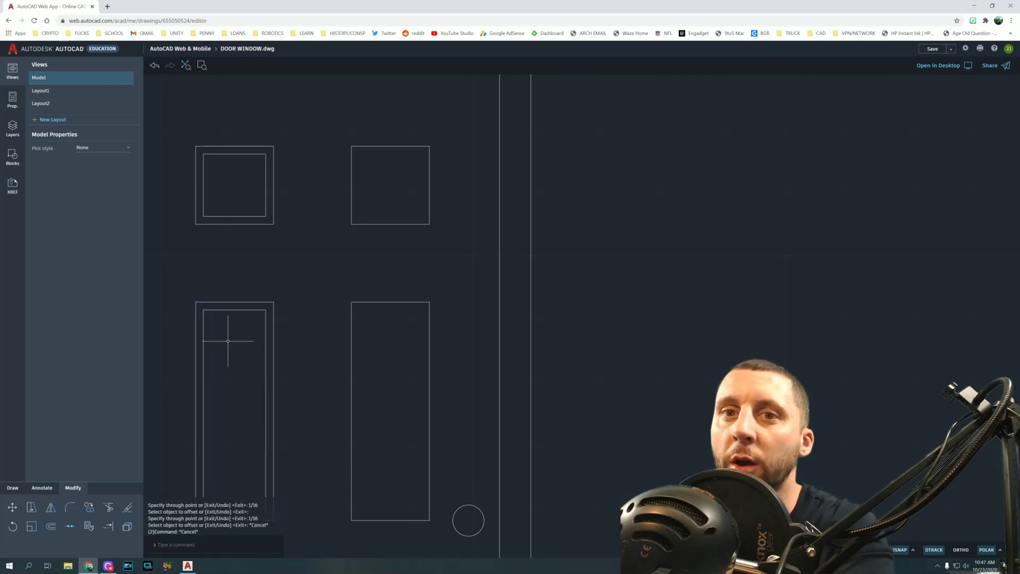
Draw bevel diagonals joining the panels' outer corners to their inner corners
left_click(12, 487)
left_click(111, 509)
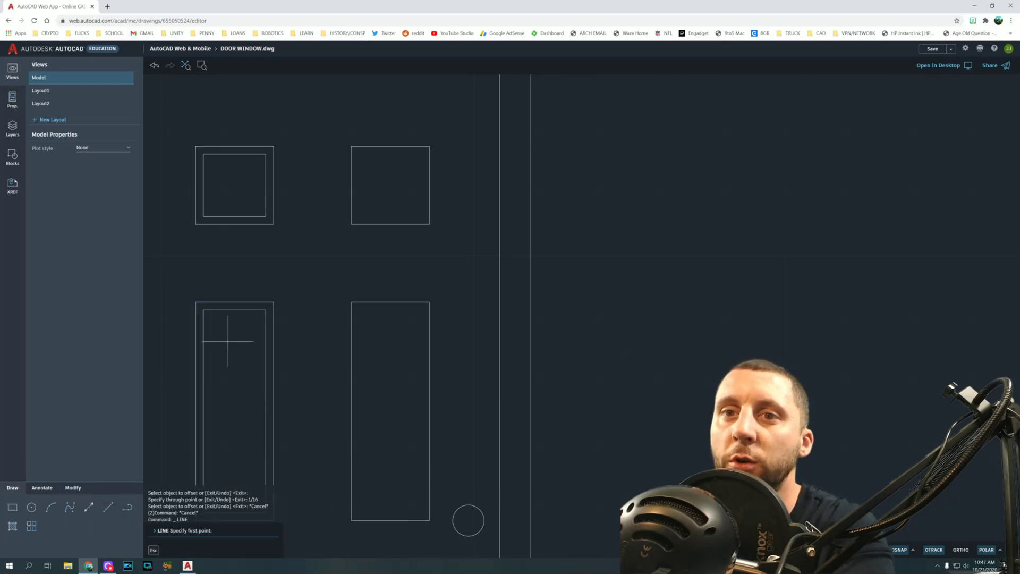
left_click(196, 302)
left_click(204, 310)
key("Return")
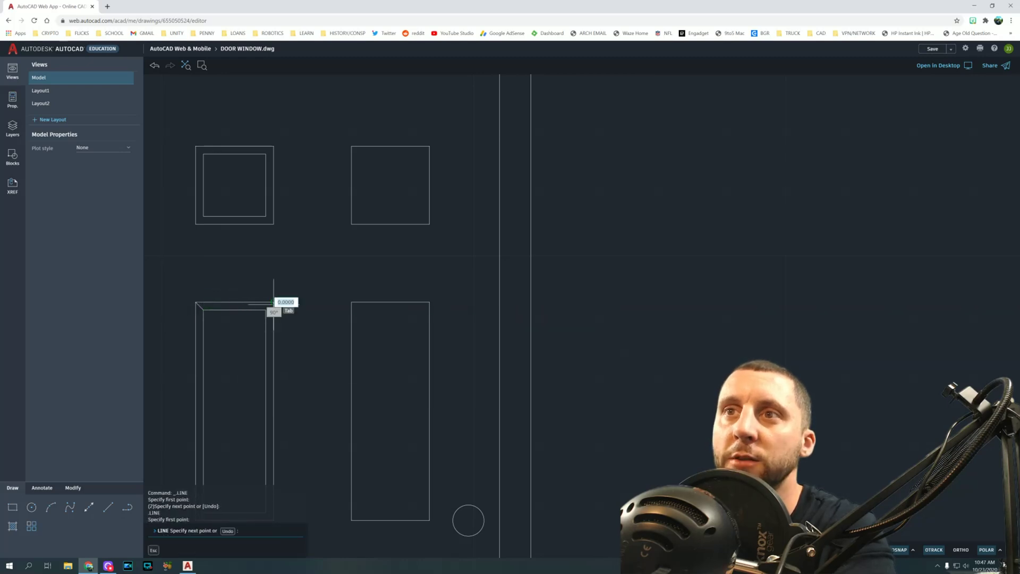
left_click(273, 309)
key("Return")
left_click(274, 224)
left_click(266, 216)
key("Return")
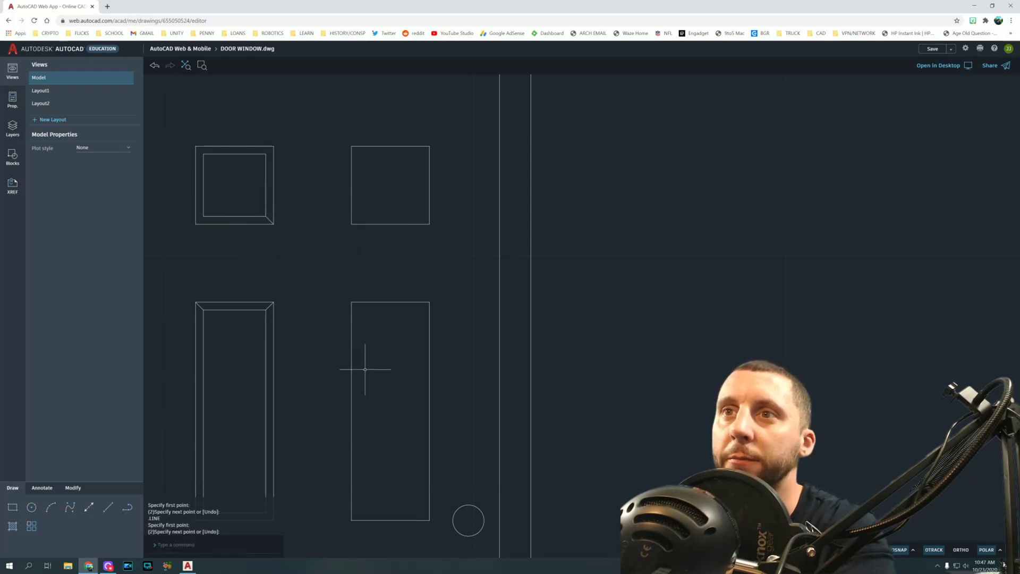
scroll(365, 369, "down", 5)
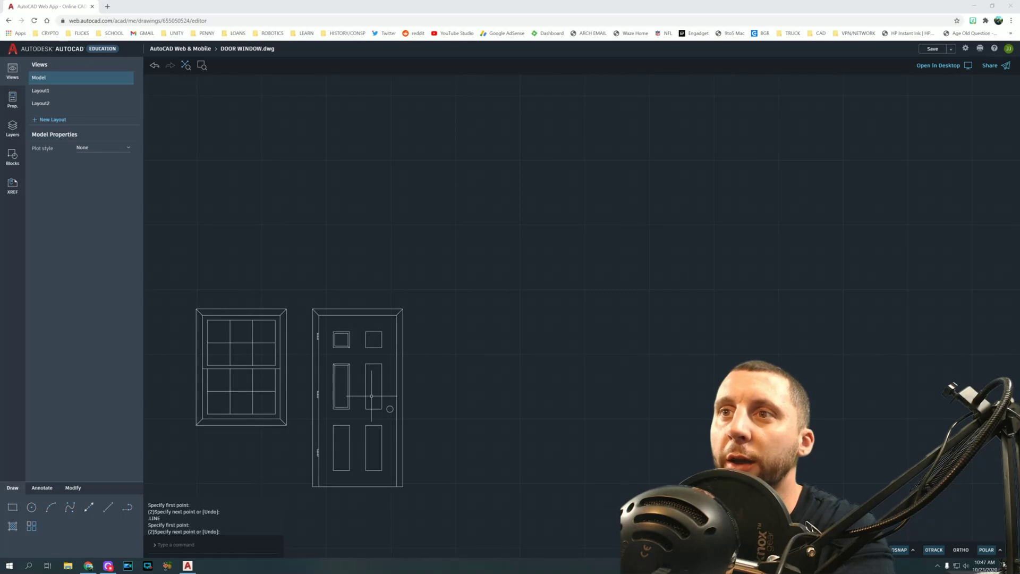
Crossing-select and erase the 65 sample objects inside the title-block frame
middle_click_drag(394, 482, 437, 412)
middle_click_drag(322, 292, 386, 264)
scroll(349, 271, "down", 3)
middle_click_drag(295, 262, 372, 282)
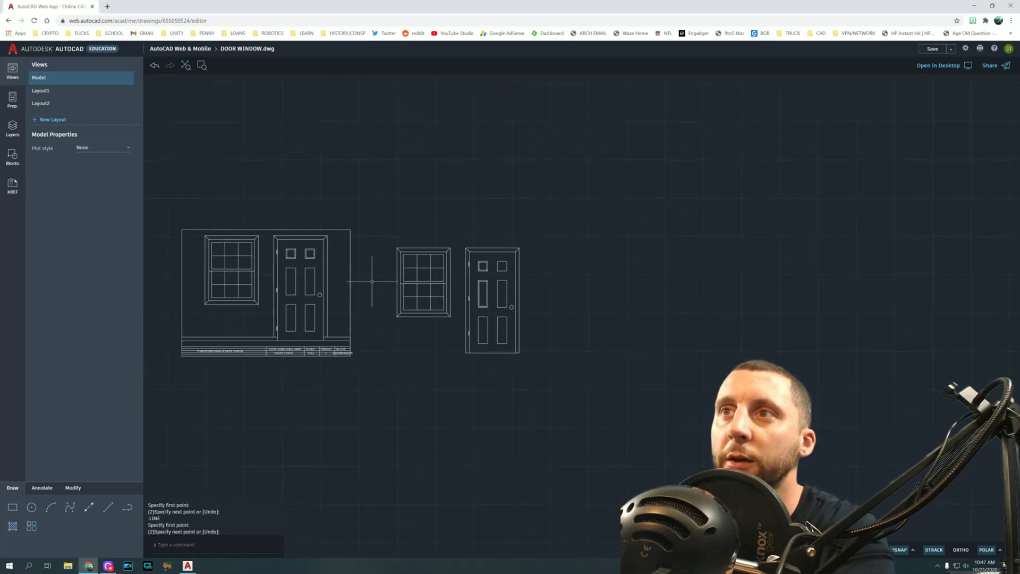
left_click(334, 232)
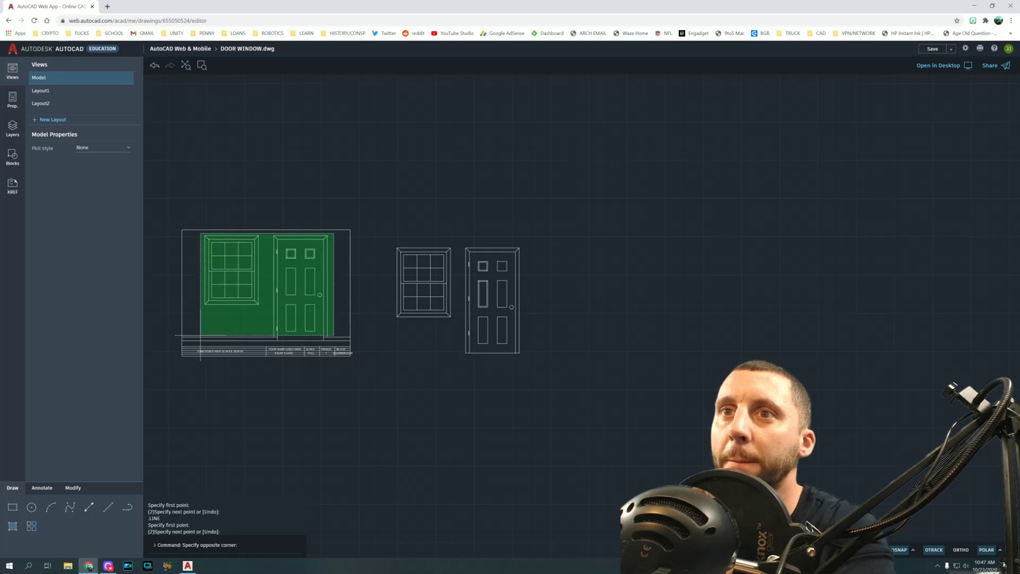
left_click(200, 343)
key("Delete")
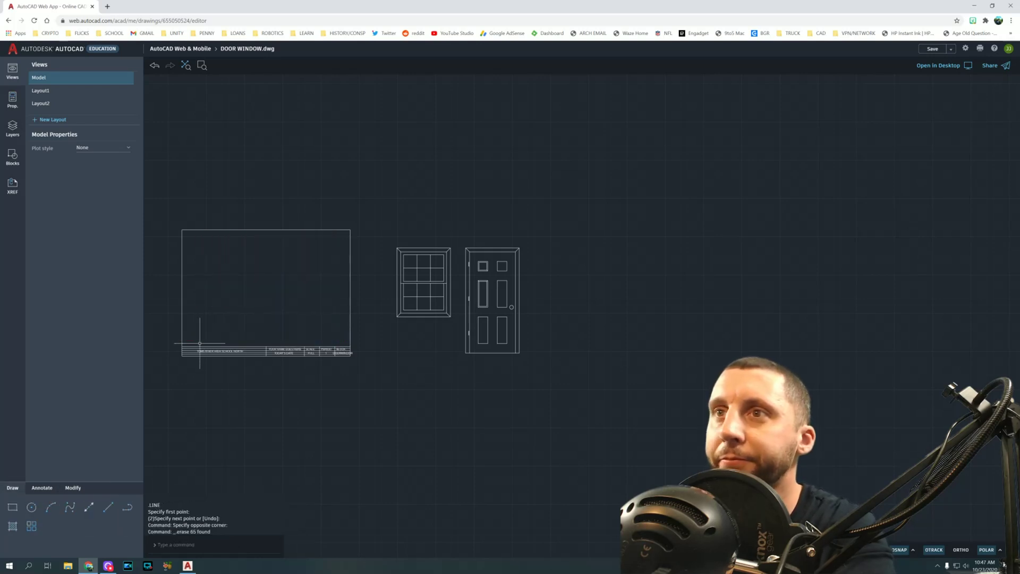
type("line")
key("Return")
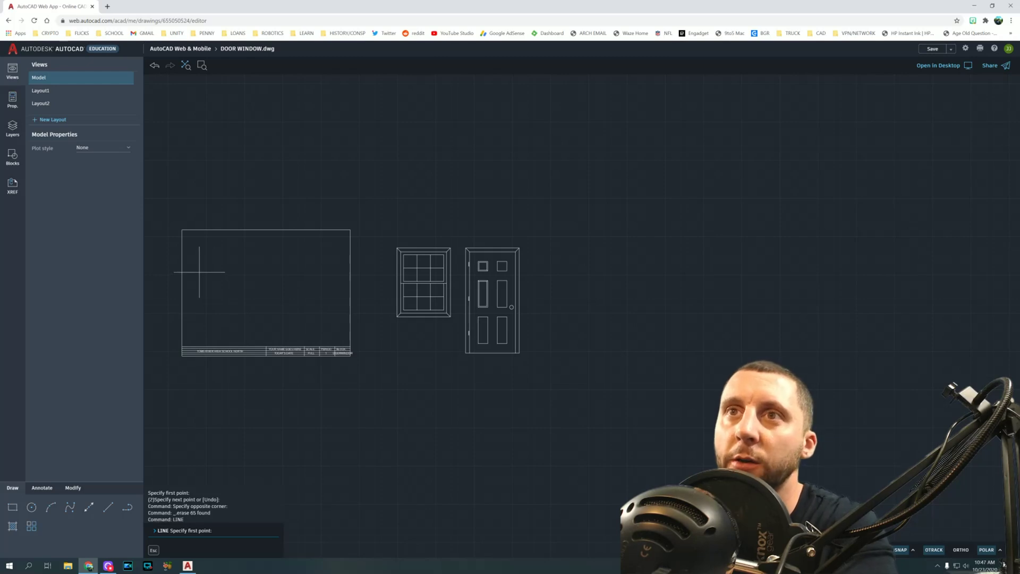
Draw a diagonal from the frame's top-left to the title block's bottom-right corner
left_click(182, 230)
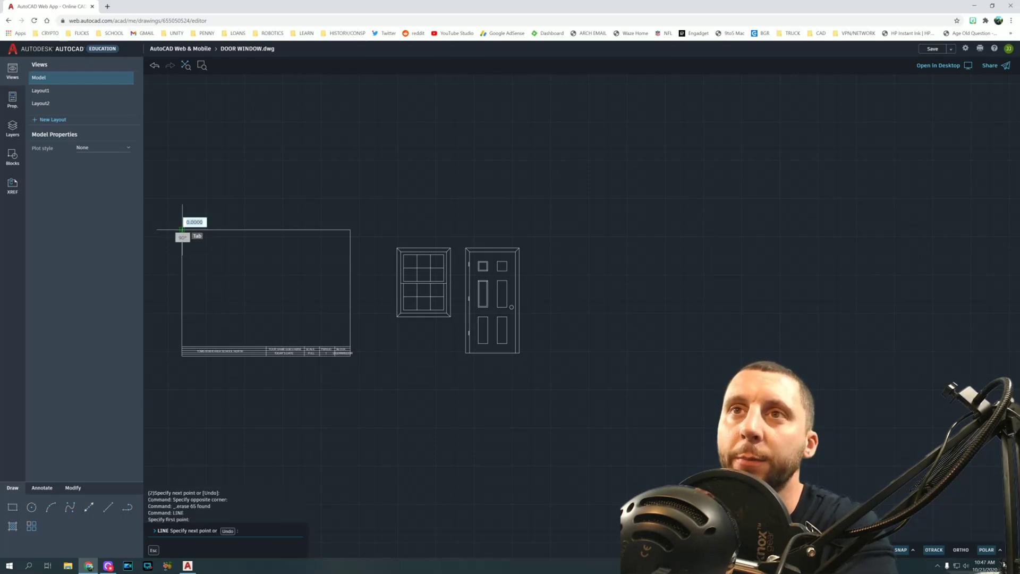
scroll(350, 348, "up", 3)
left_click(349, 348)
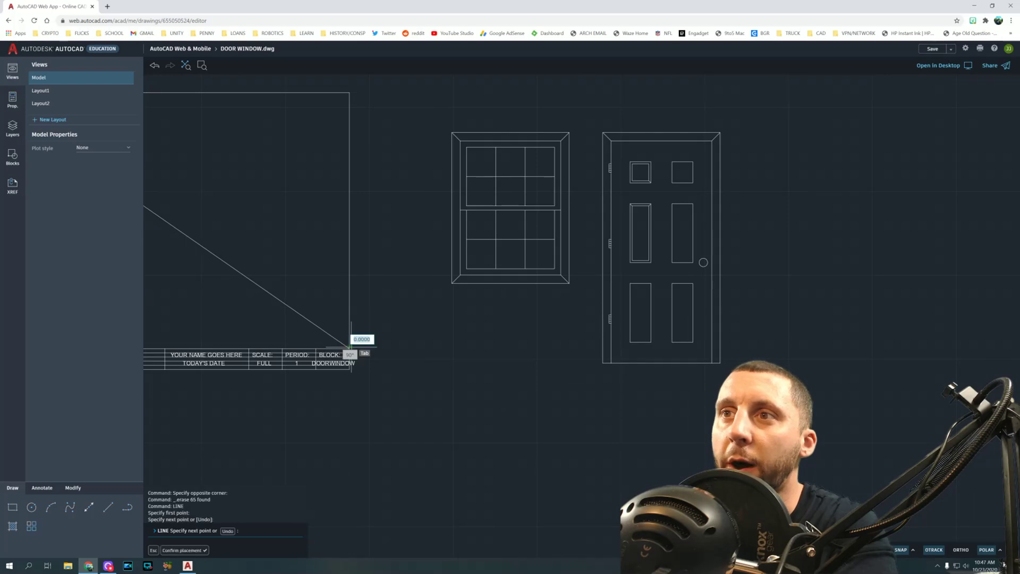
key("Escape")
key("Escape")
scroll(394, 358, "down", 4)
middle_click_drag(480, 510, 385, 512)
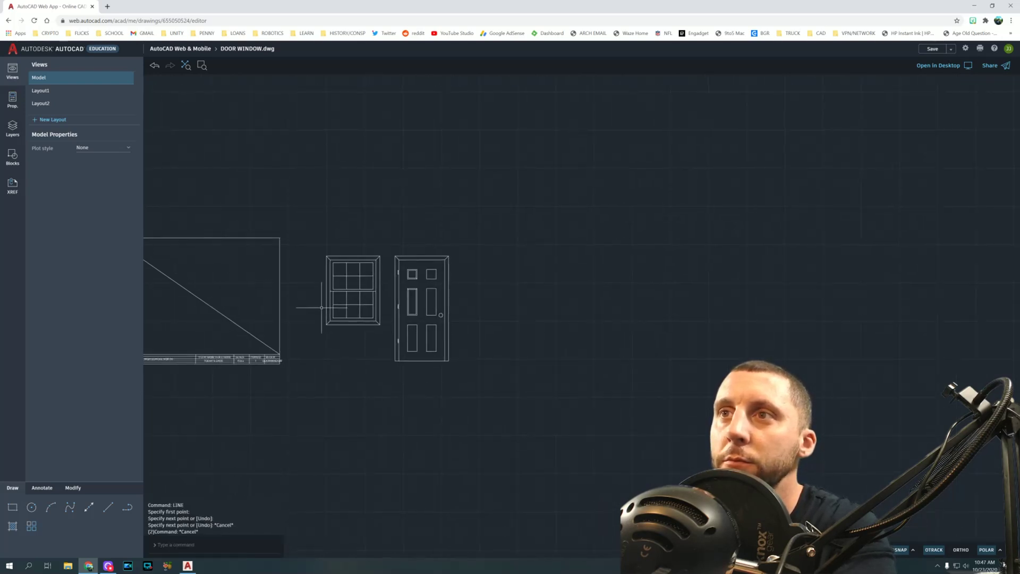
Draw a diagonal from the window's top-left to the door's bottom-right, then select both objects
key("Return")
scroll(324, 257, "up", 3)
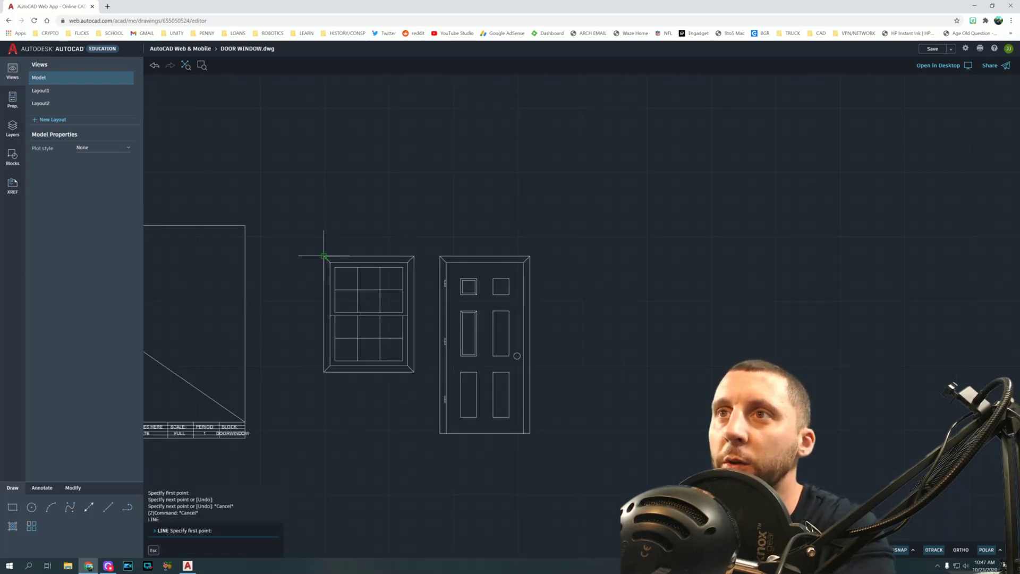
left_click(323, 256)
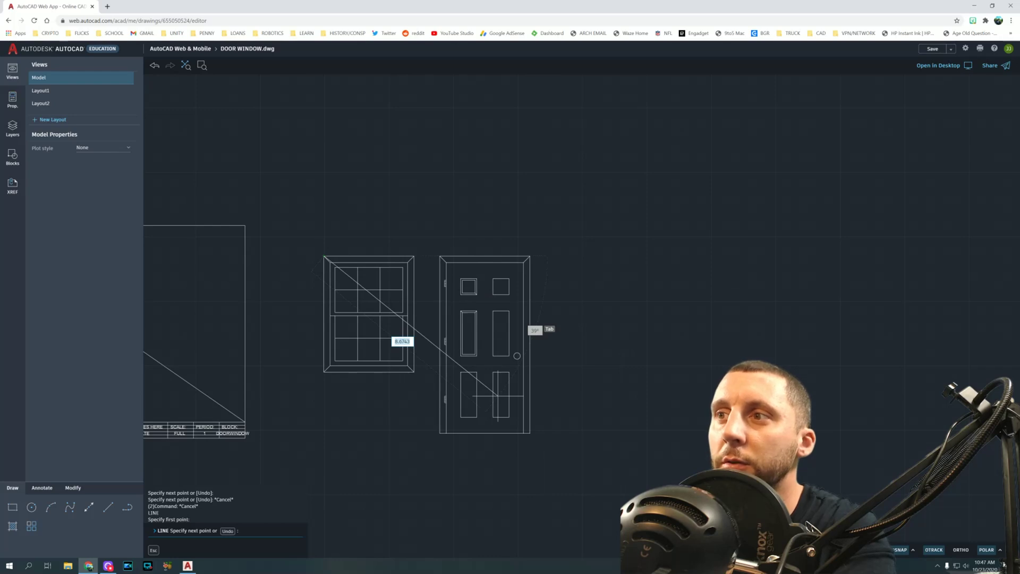
middle_click_drag(454, 370, 318, 279)
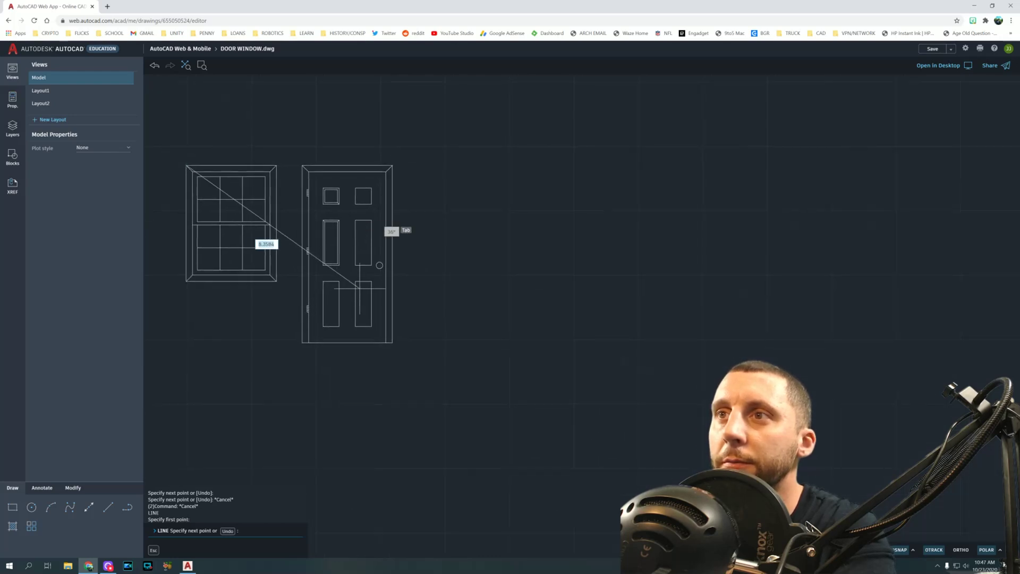
left_click(392, 342)
key("Escape")
left_click(194, 158)
left_click(407, 353)
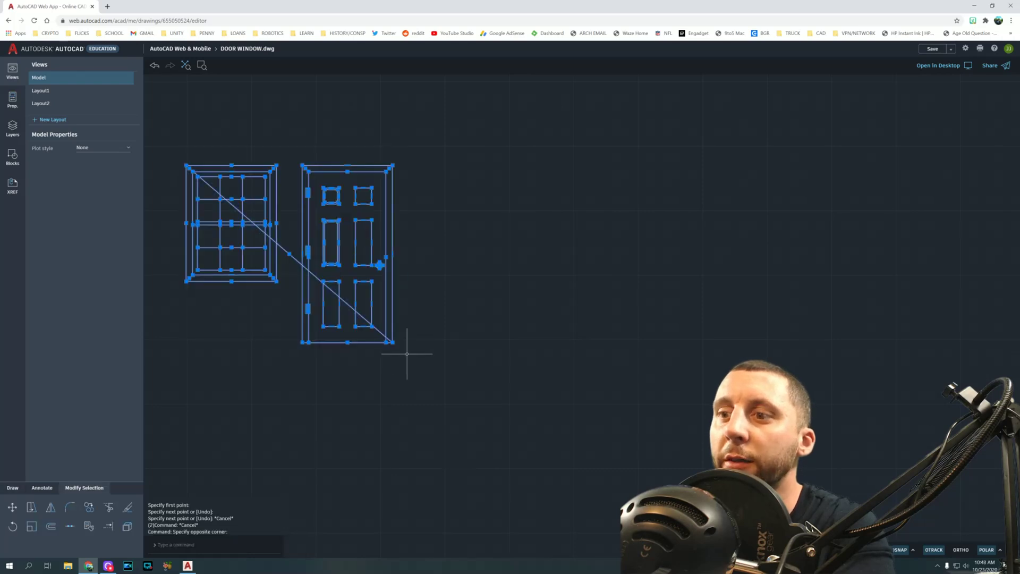
Move the window and door from their diagonal's midpoint to the frame diagonal's midpoint
type("mo")
key("Return")
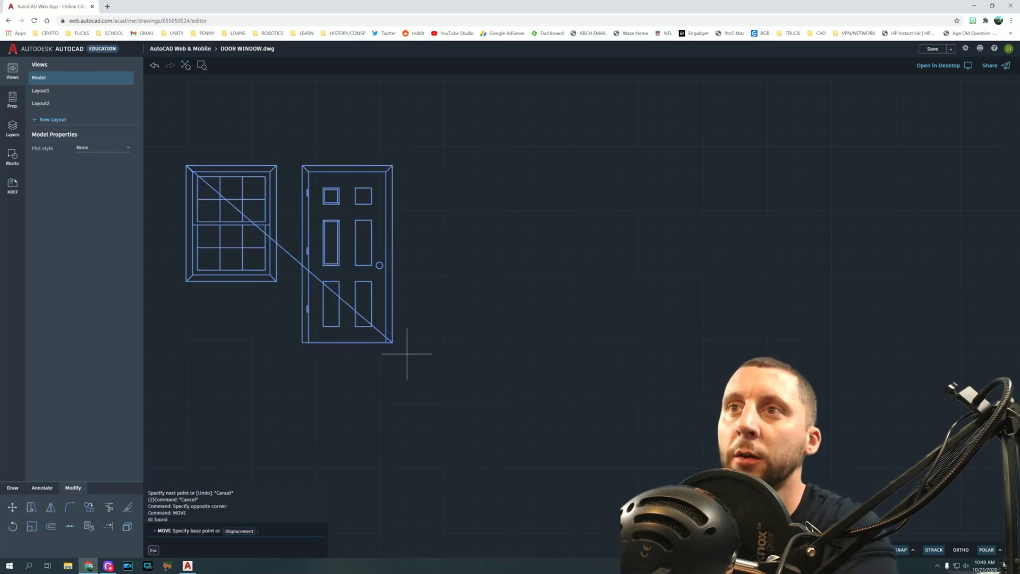
left_click(289, 255)
scroll(290, 255, "down", 5)
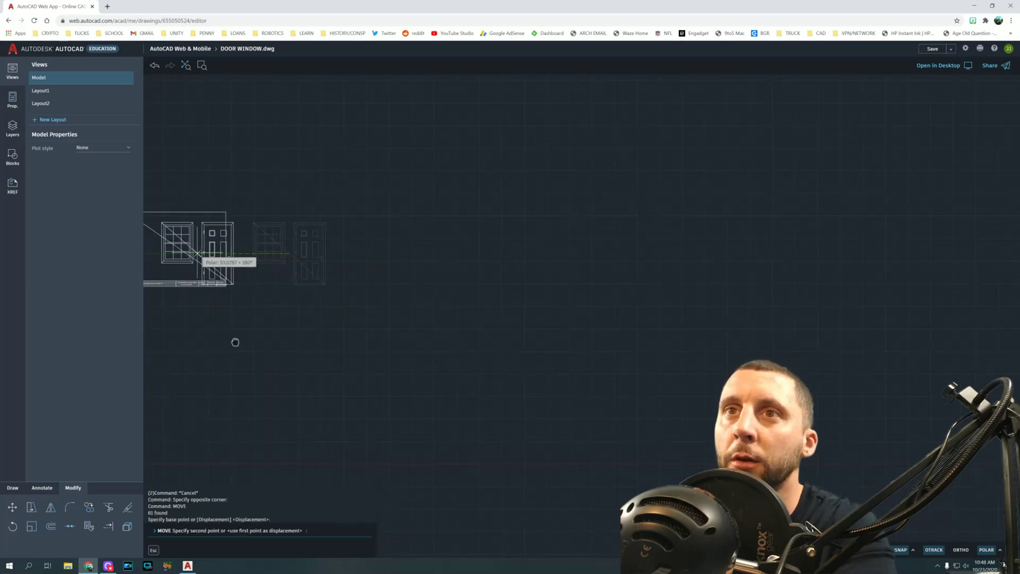
middle_click_drag(226, 343, 389, 331)
scroll(286, 234, "up", 5)
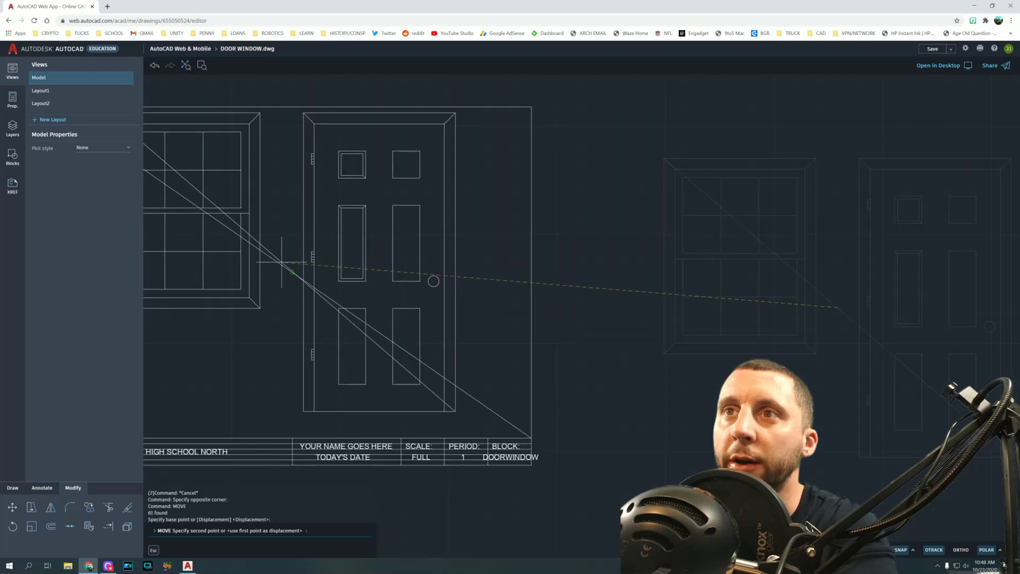
left_click(291, 272)
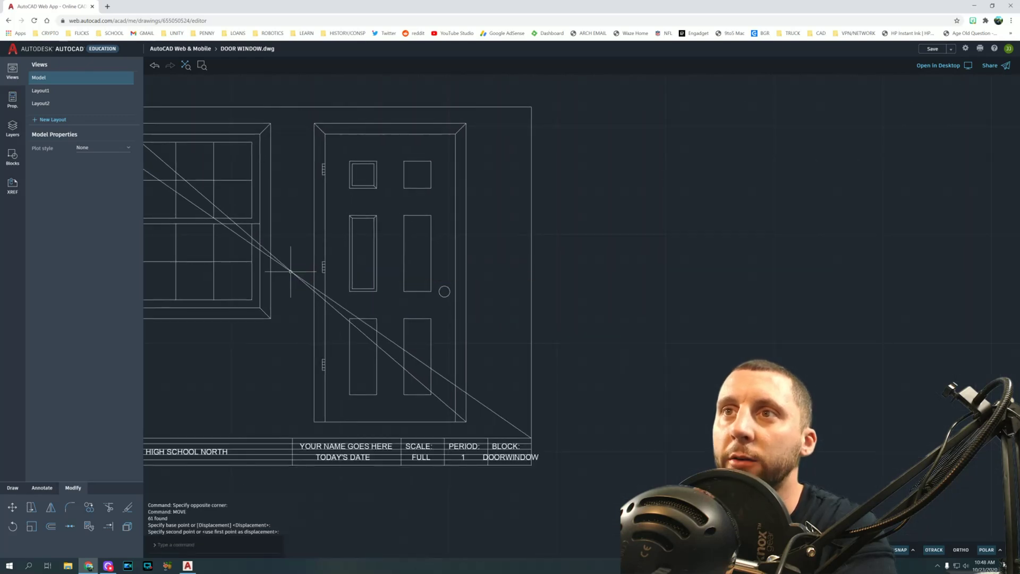
Erase both diagonal construction lines
left_click(285, 260)
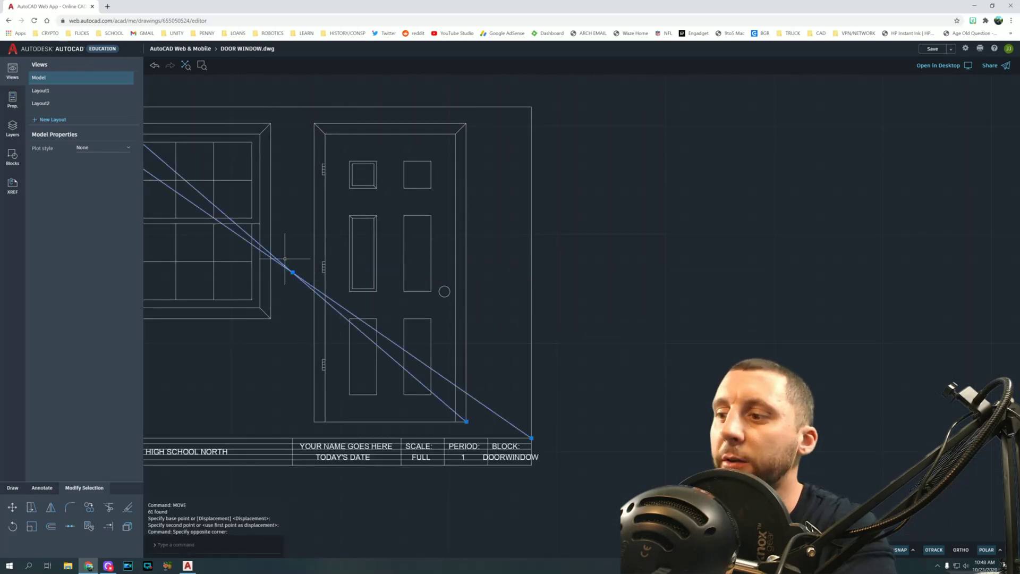
key("Delete")
scroll(296, 261, "down", 3)
middle_click_drag(296, 261, 340, 271)
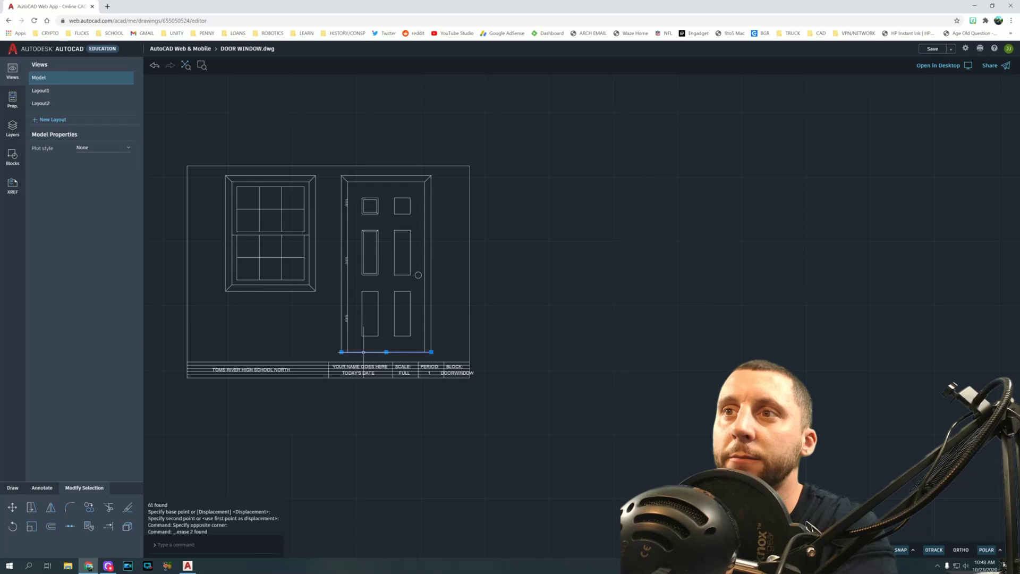
Grip-stretch the door's bottom line to the left and right frame edges
left_click(342, 352)
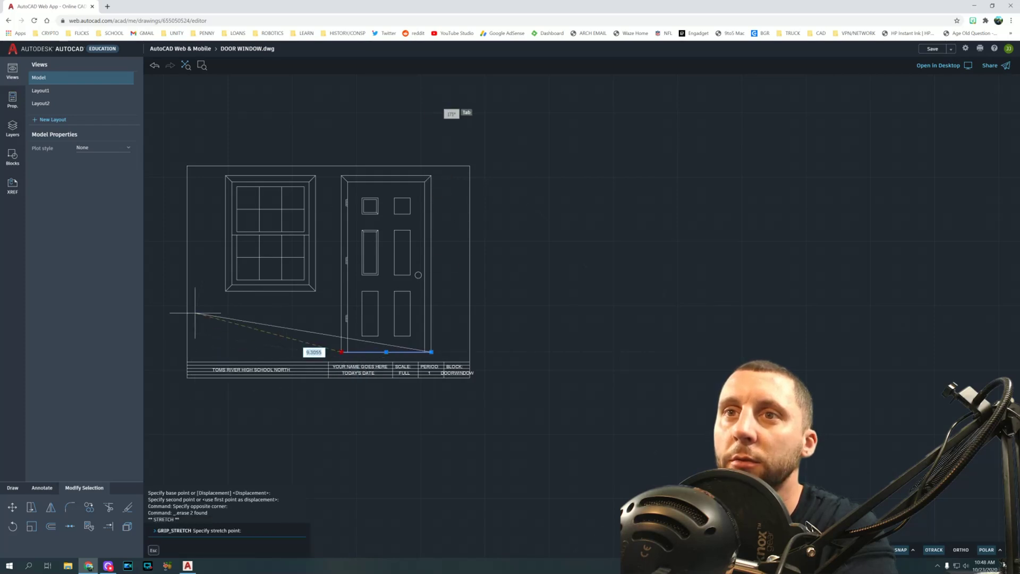
scroll(188, 343, "up", 2)
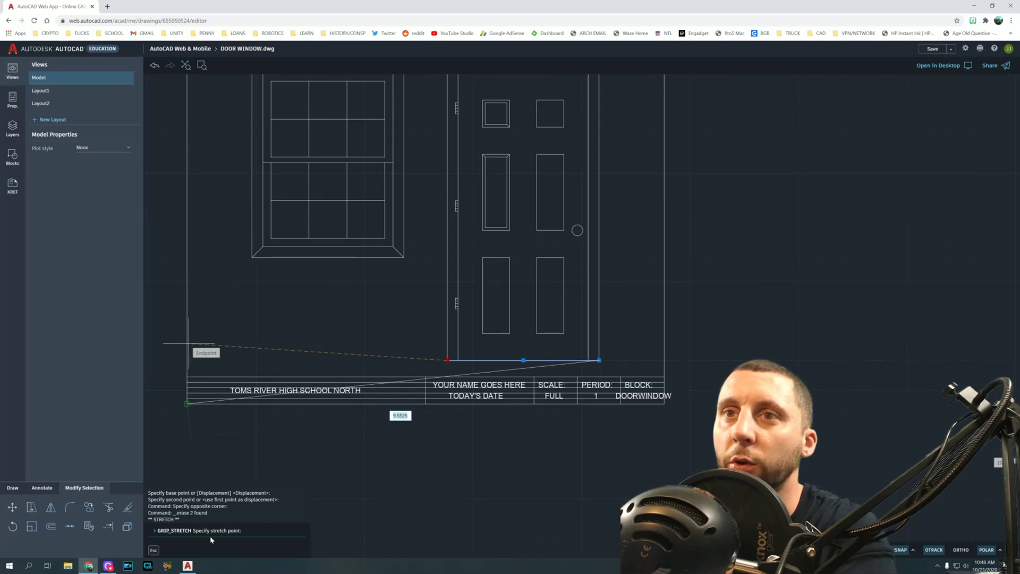
middle_click_drag(193, 334, 205, 239)
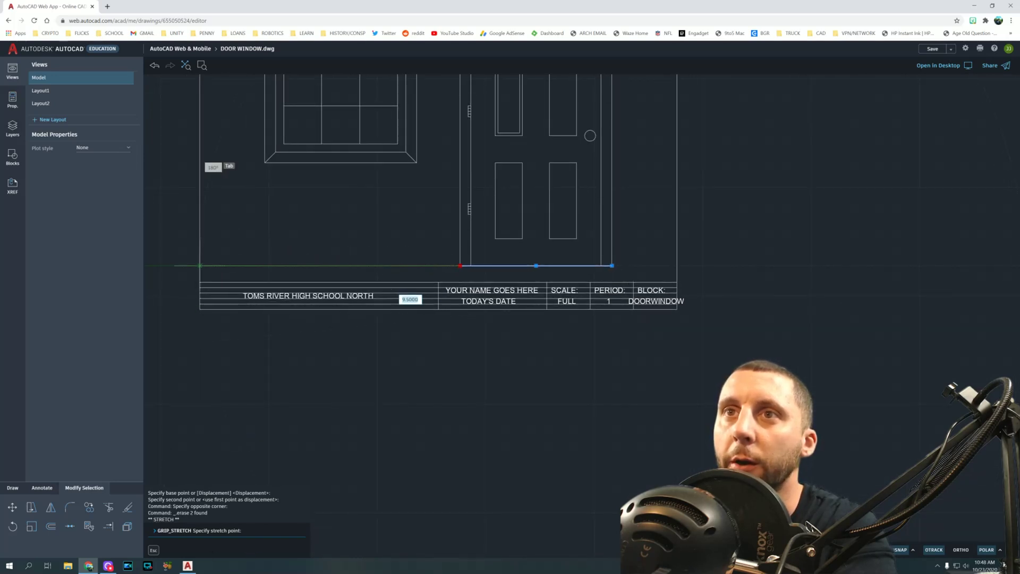
left_click(201, 265)
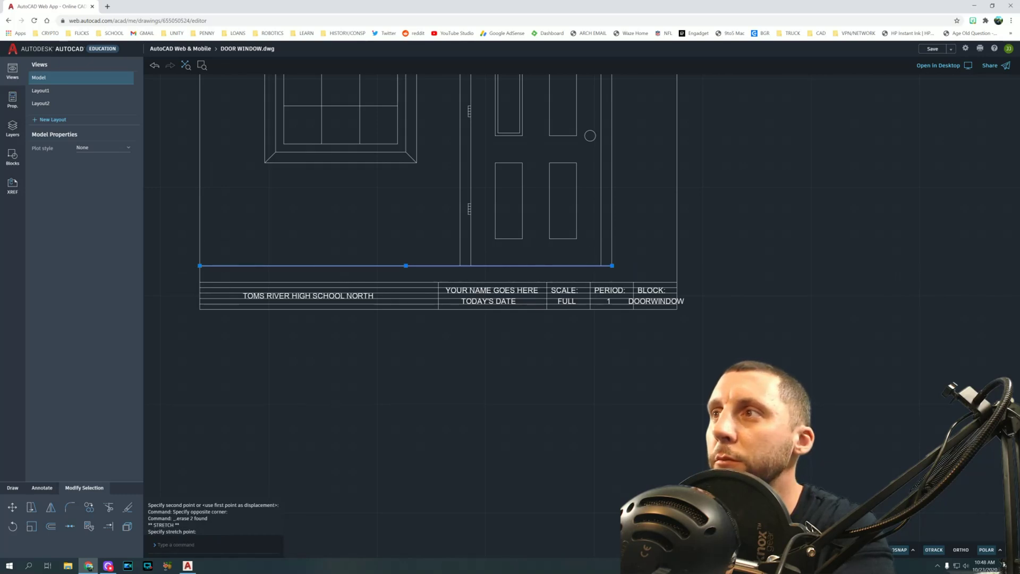
left_click(613, 265)
left_click(676, 266)
mouse_move(542, 277)
middle_mouse_down()
mouse_move(631, 389)
mouse_move(682, 395)
middle_mouse_up()
key("Escape")
type("o")
key("Return")
key("Return")
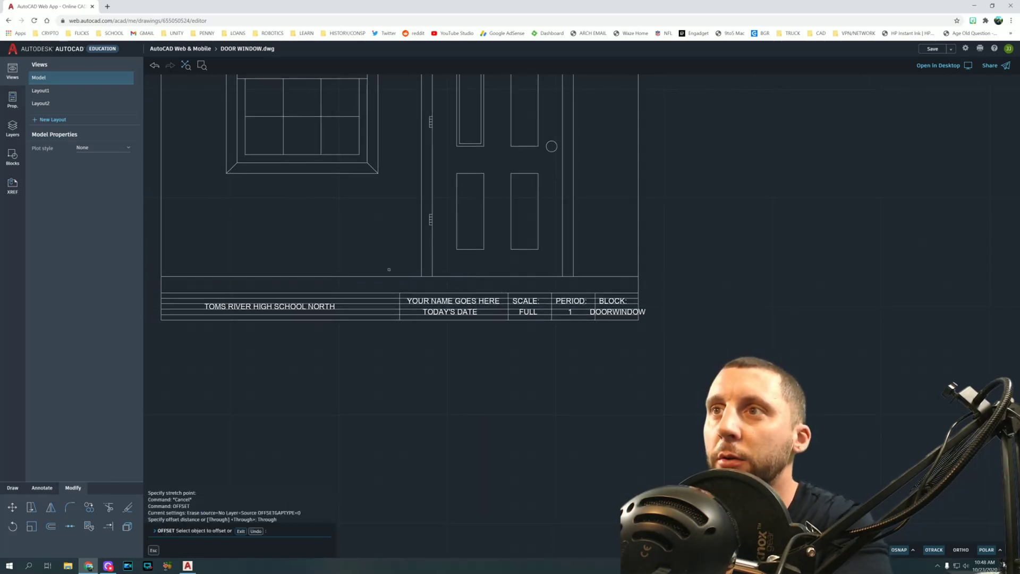
Offset the floor line 1/4 upward
left_click(386, 276)
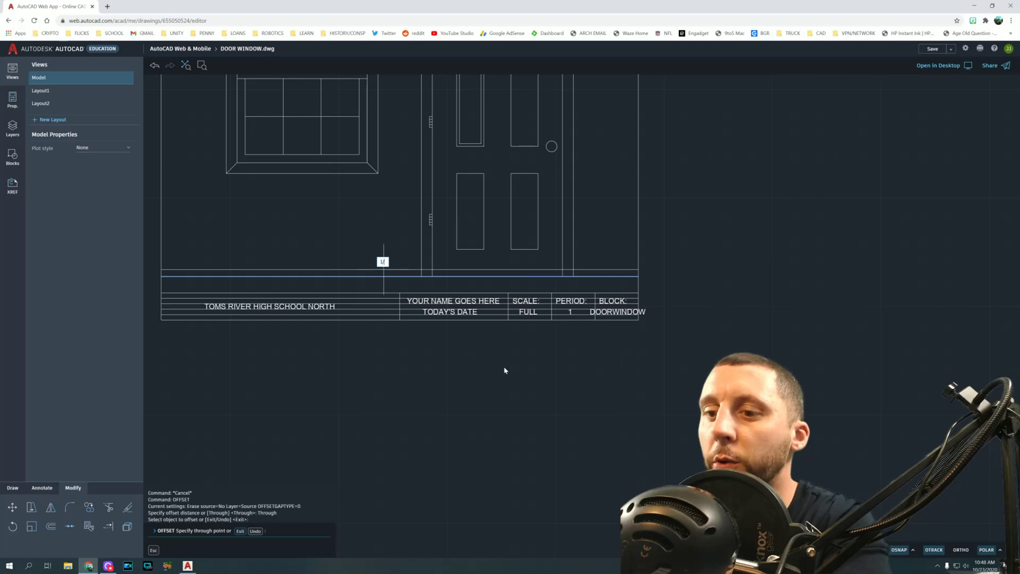
type("1/4")
key("Return")
key("Escape")
Trim the new line's segment inside the door opening and recentre the sheet
type("tr")
key("Return")
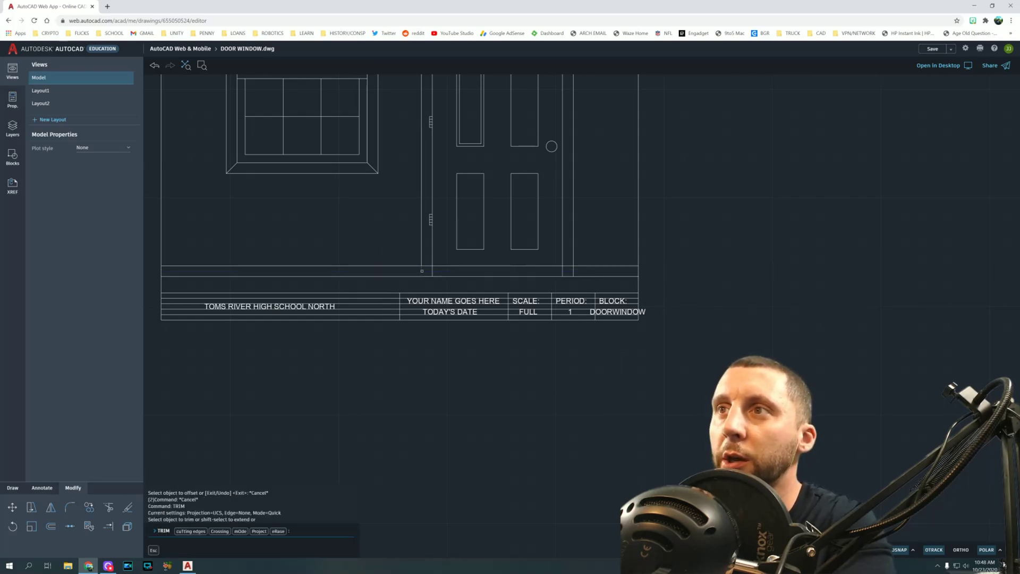
left_click(452, 266)
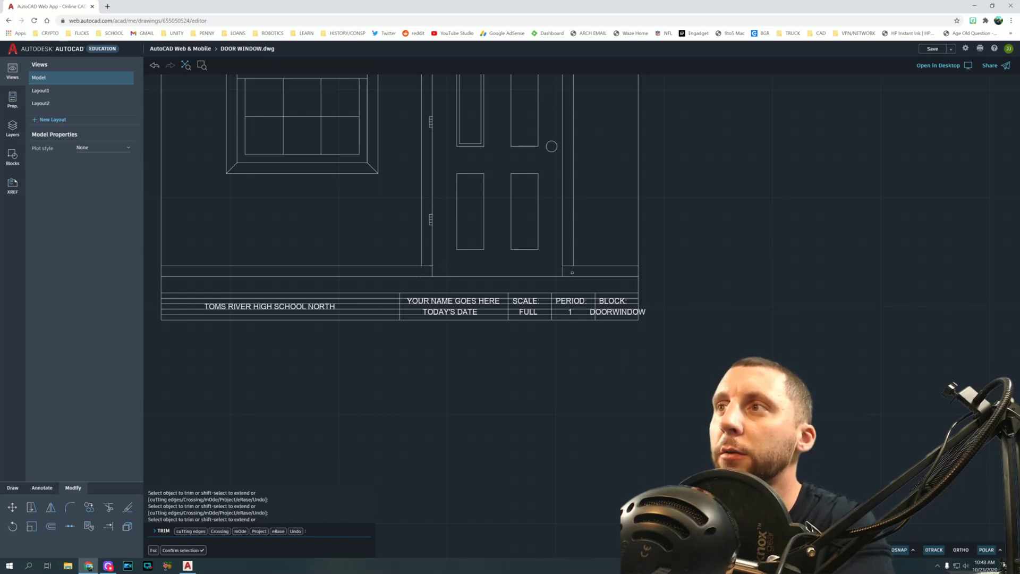
key("Escape")
scroll(580, 273, "down", 2)
scroll(605, 359, "up", 1)
middle_click_drag(386, 222, 344, 217)
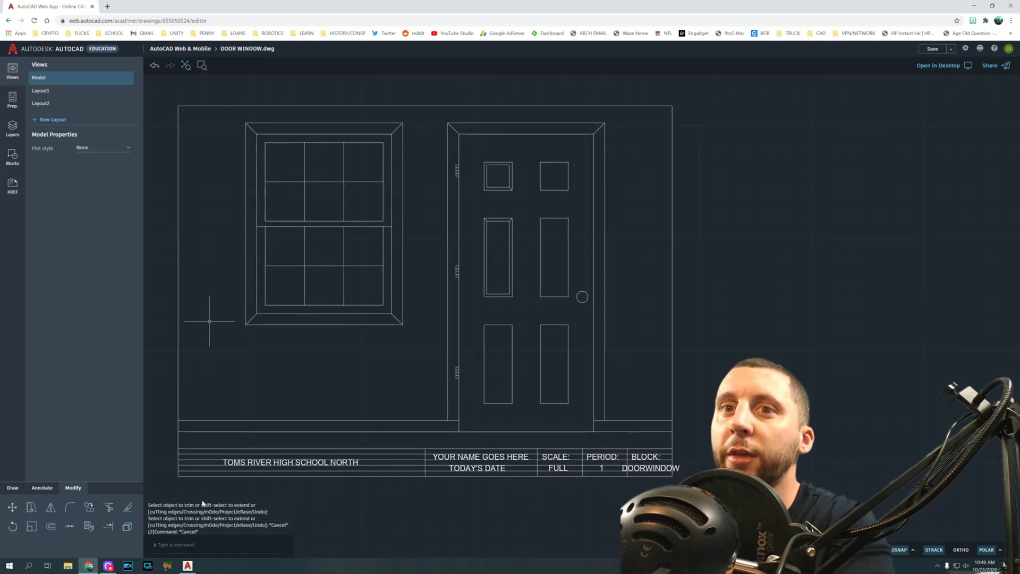
Dimension the window's 3.5000 width across its top edge
left_click(42, 489)
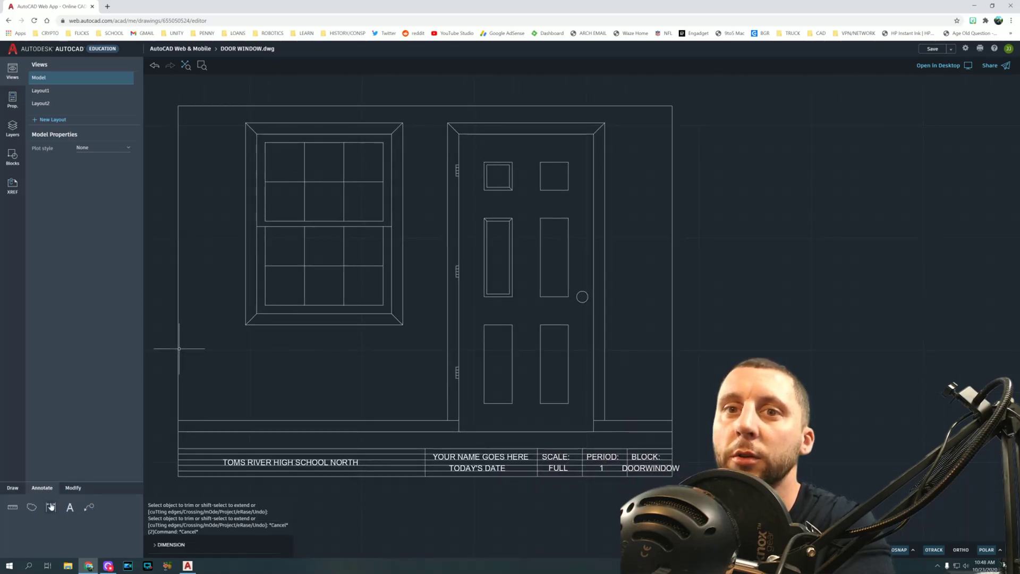
left_click(51, 507)
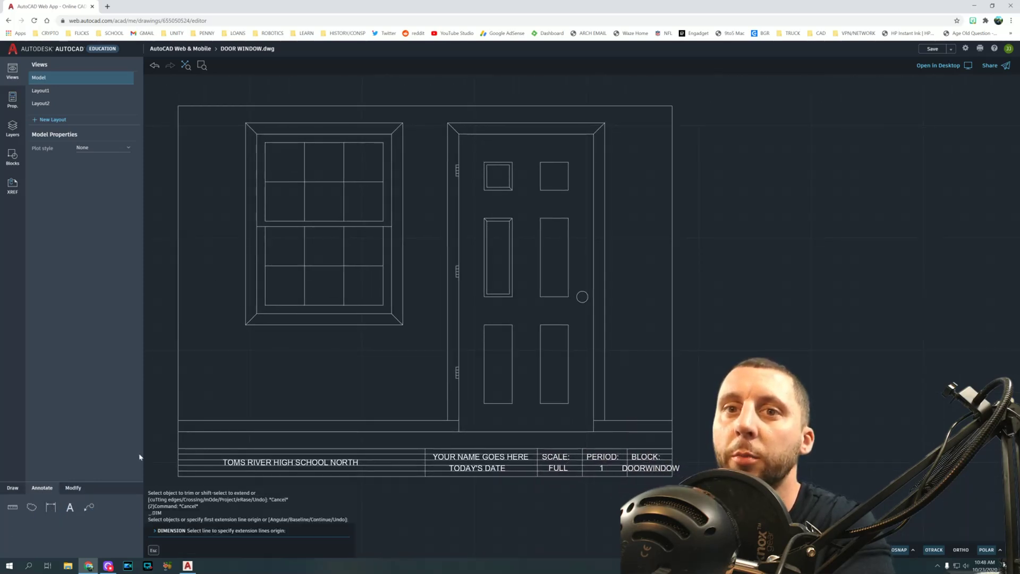
left_click(245, 123)
left_click(403, 122)
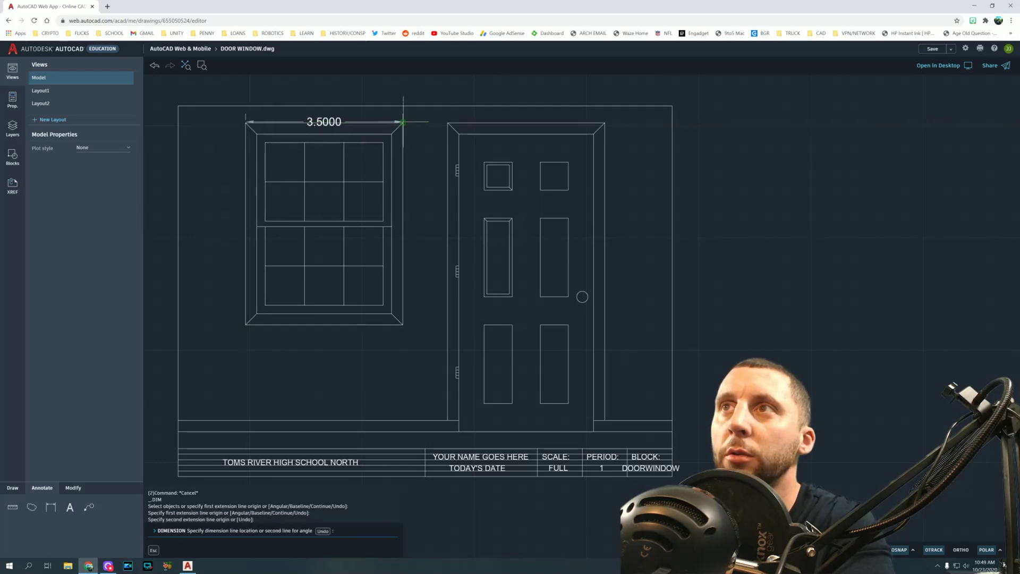
left_click(402, 112)
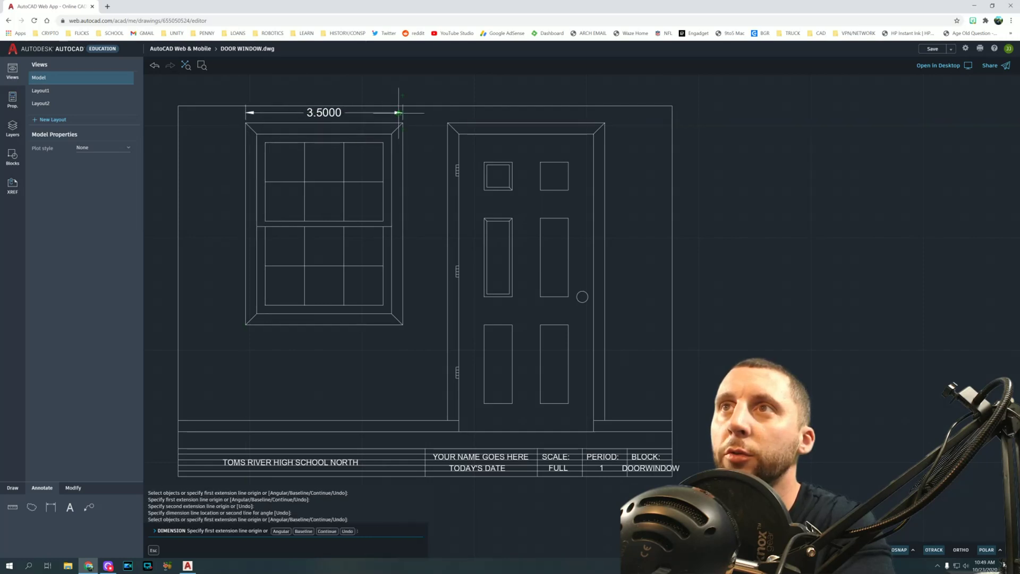
Add a vertical height dimension along the window's left side
left_click(245, 123)
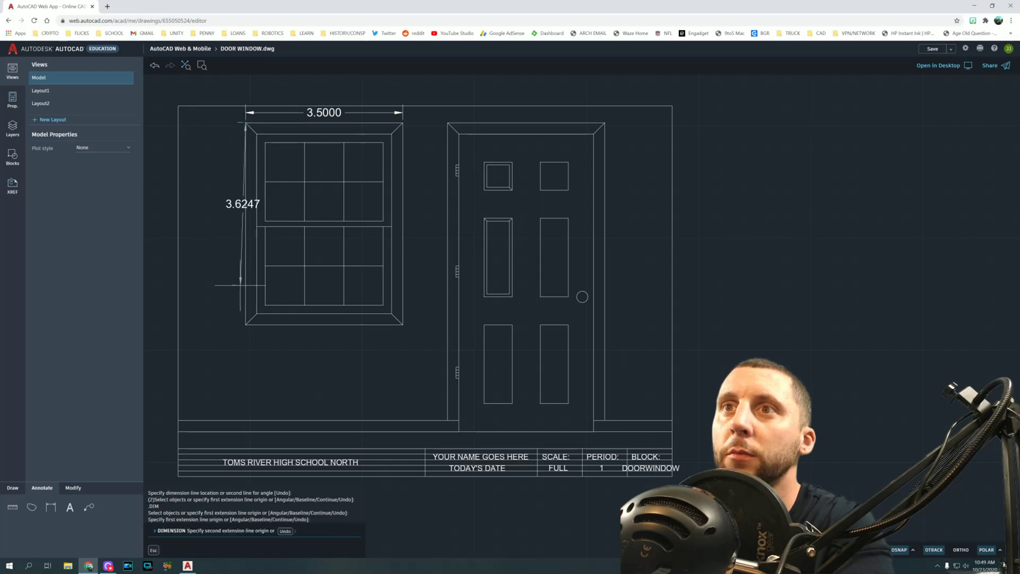
left_click(245, 324)
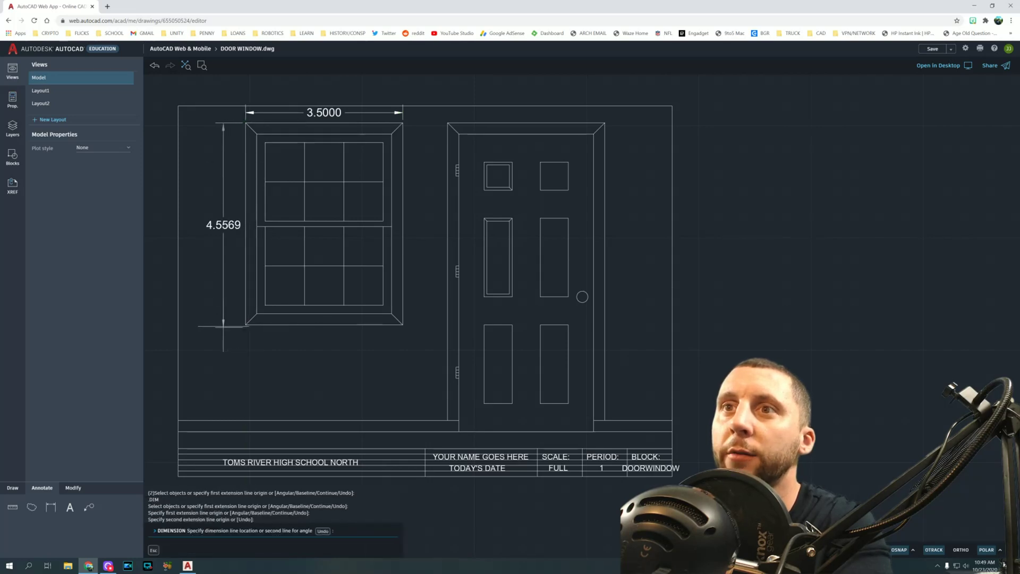
left_click(223, 325)
left_click(224, 326)
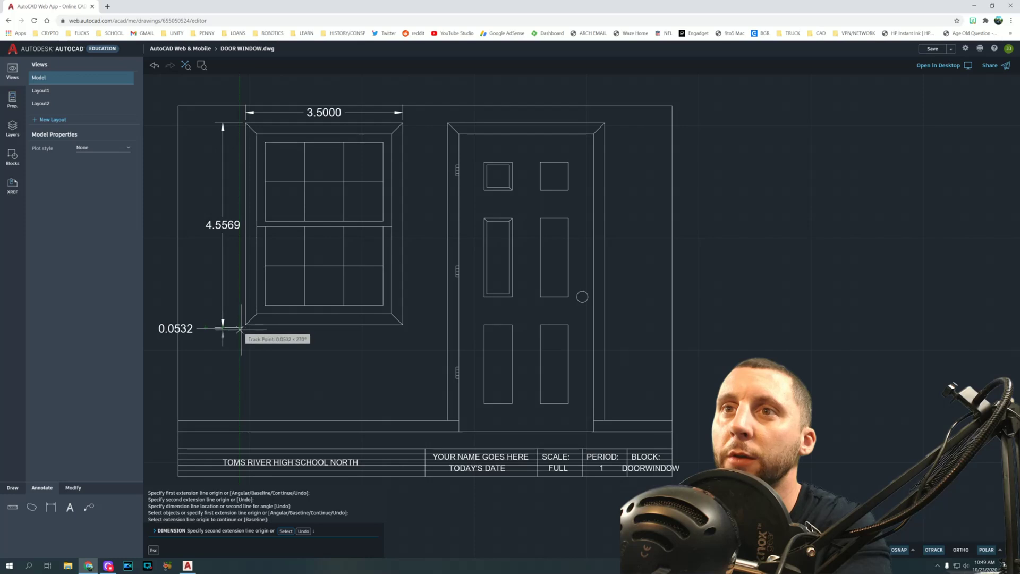
key("Escape")
key("Escape")
Stretch the height dimension's lower grip onto the window corner so it reads 4.5000
scroll(244, 300, "up", 8)
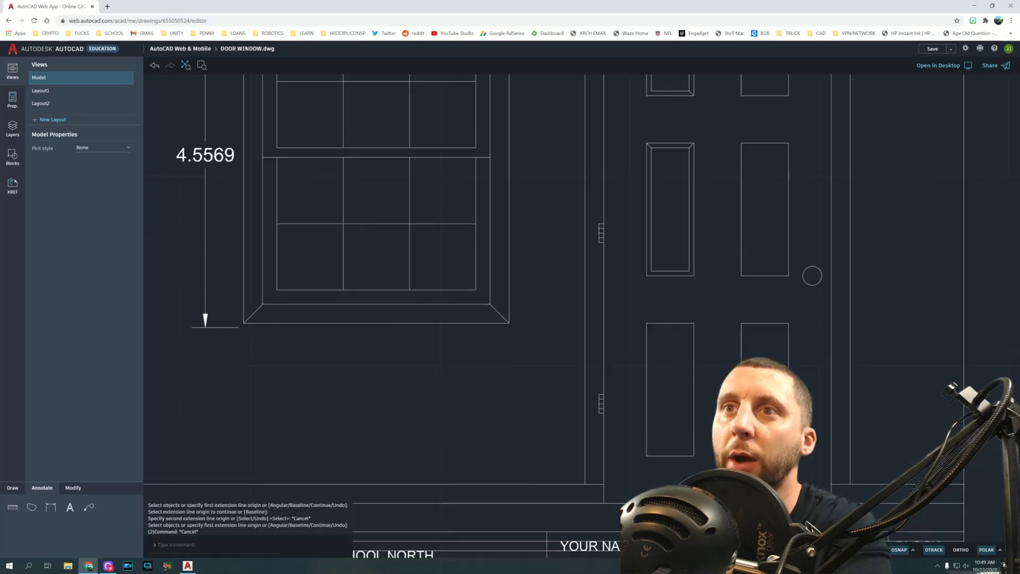
left_click(233, 324)
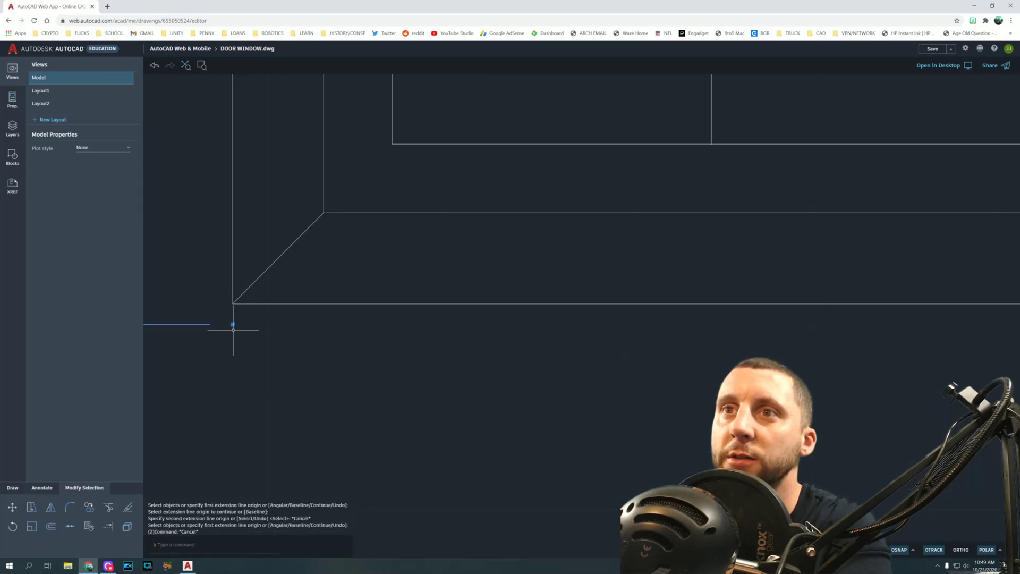
left_click(233, 324)
scroll(243, 317, "down", 4)
scroll(246, 318, "down", 4)
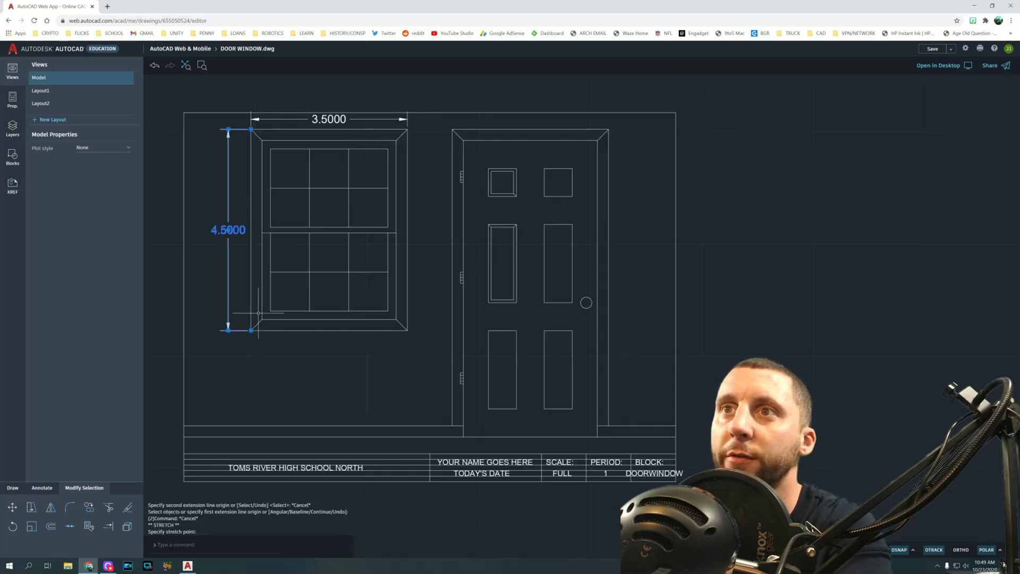
middle_click_drag(287, 312, 255, 319)
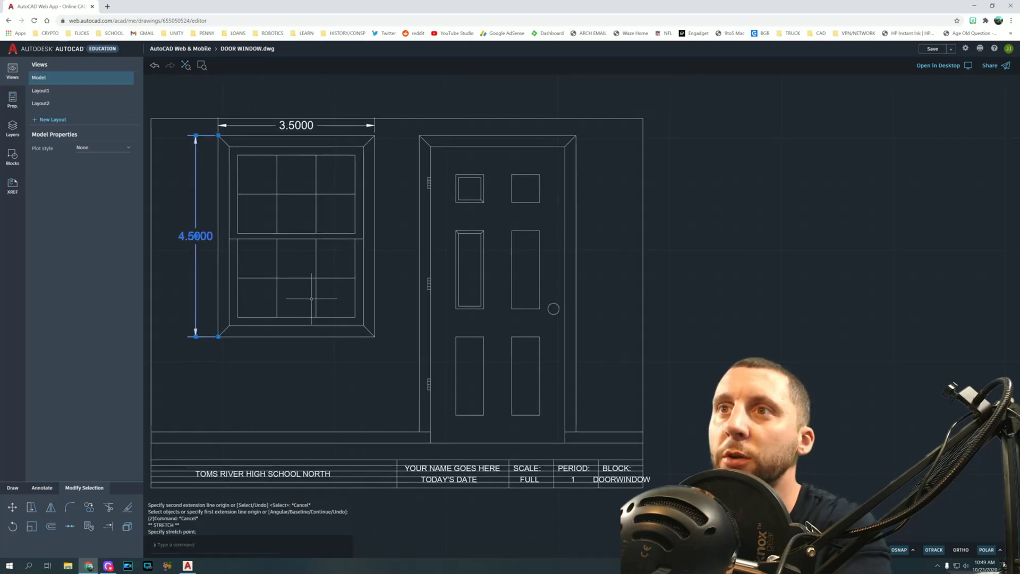
key("Escape")
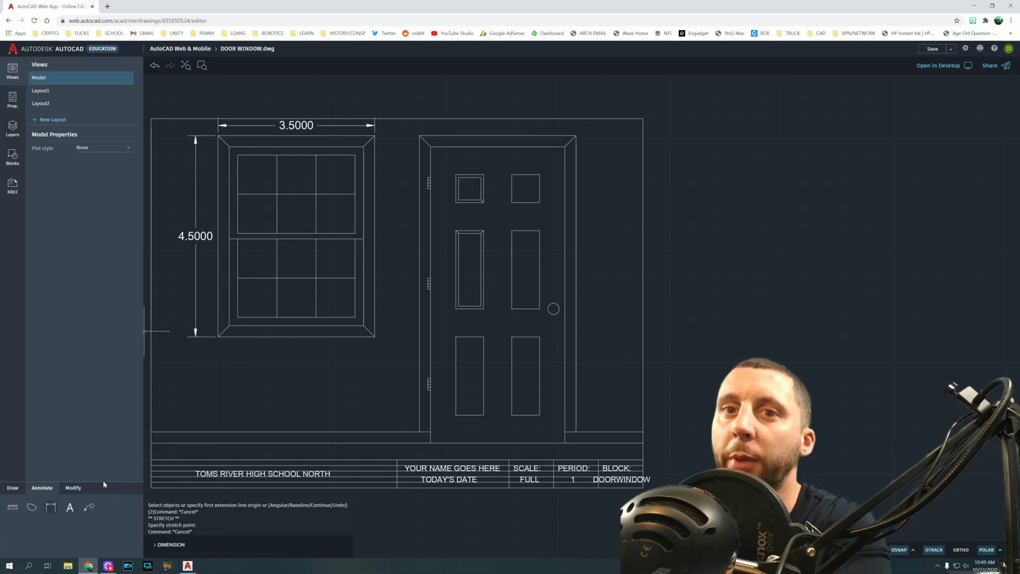
key("Return")
Dimension the window panes with horizontal and vertical 0.8750 dimensions
left_click(277, 239)
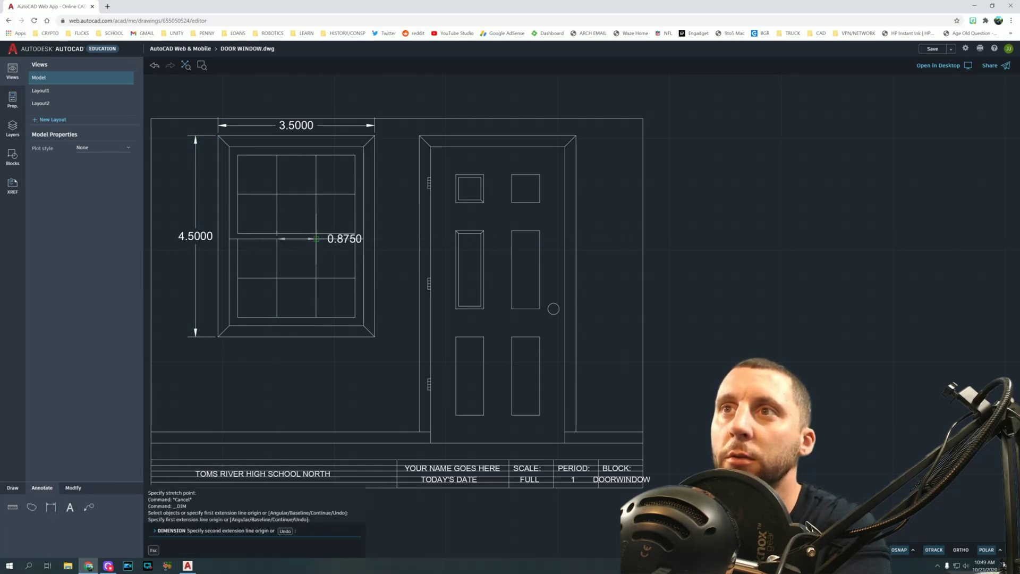
left_click(316, 238)
left_click(306, 256)
key("Escape")
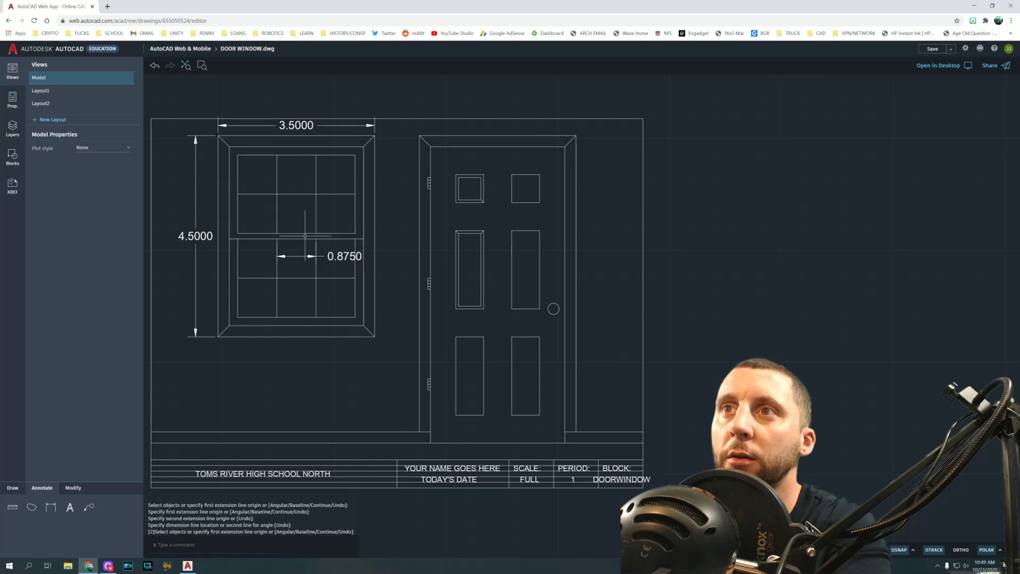
key("Return")
left_click(297, 233)
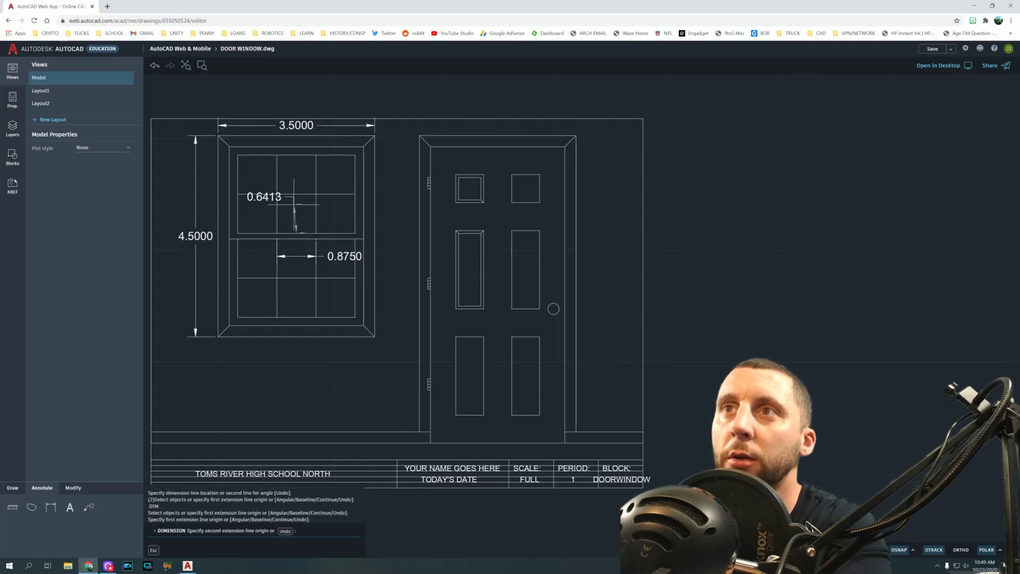
left_click(296, 195)
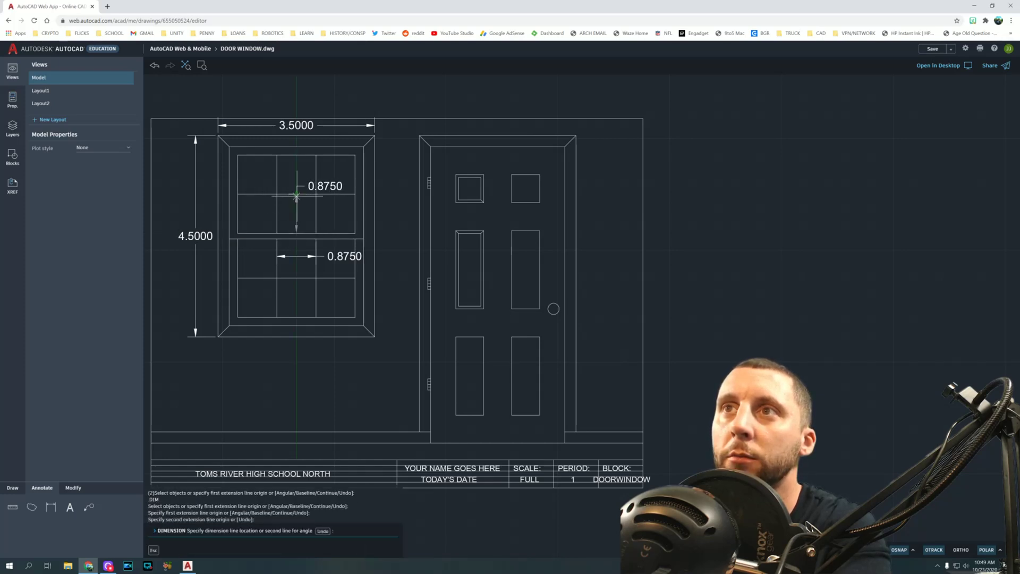
left_click(296, 197)
key("Escape")
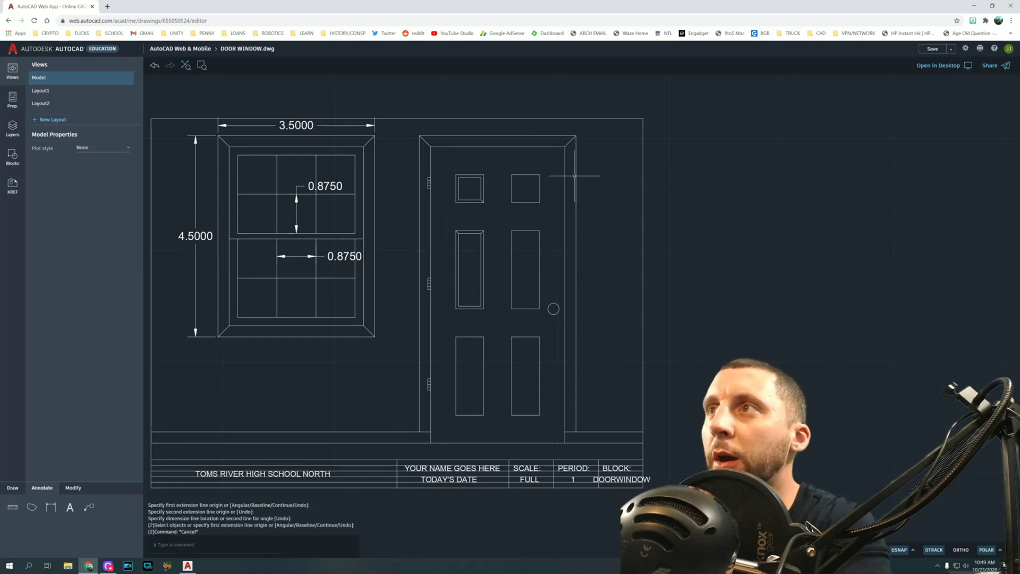
Begin the door height dimension at the door frame's top-right corner
key("Return")
left_click(577, 137)
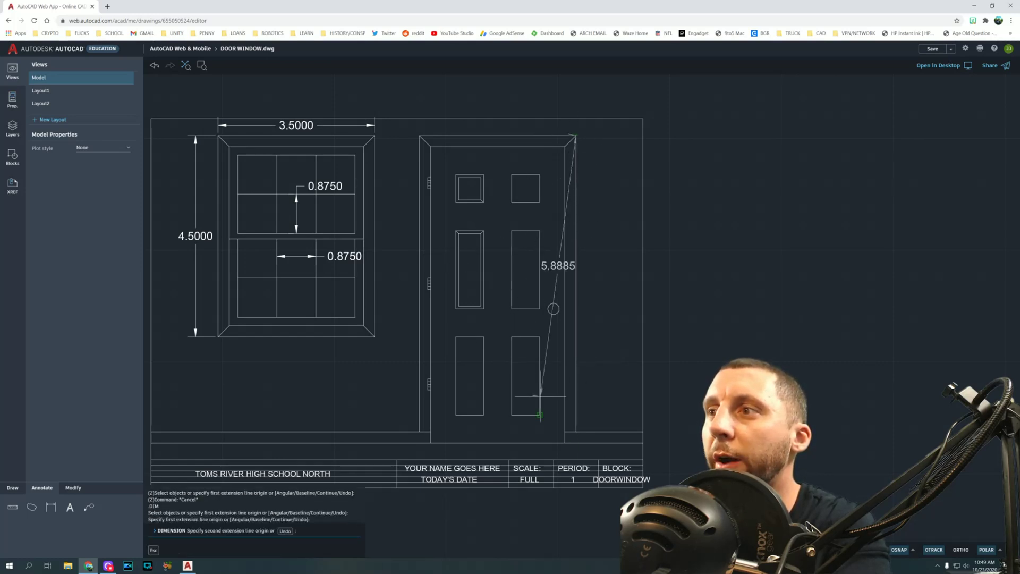
mouse_move(422, 284)
middle_mouse_down()
mouse_move(422, 200)
mouse_move(299, 178)
middle_mouse_up()
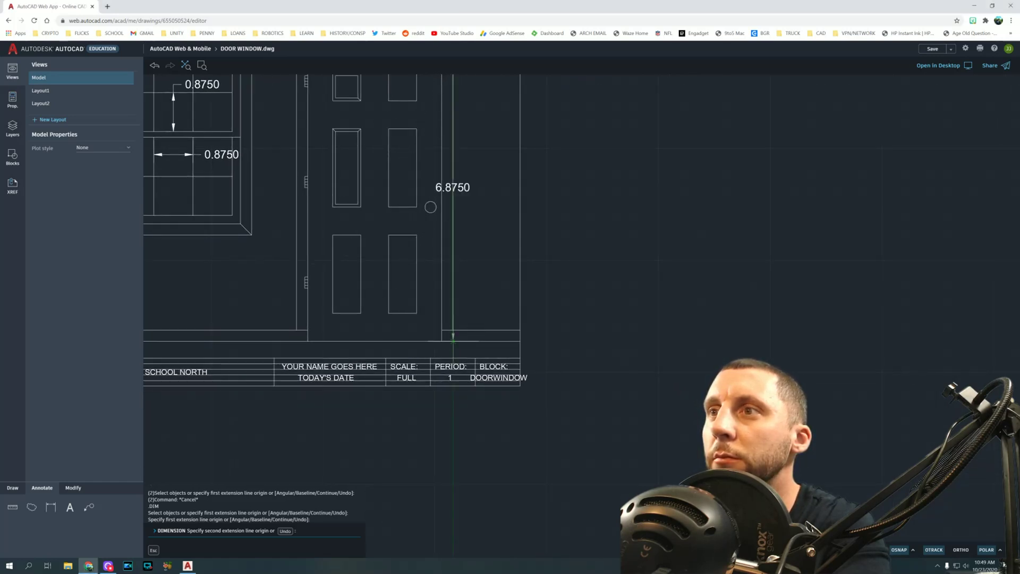
Place the 6.8750 door height dimension on the door's right side
left_click(463, 319)
left_click(478, 313)
middle_click_drag(606, 427, 649, 488)
key("Return")
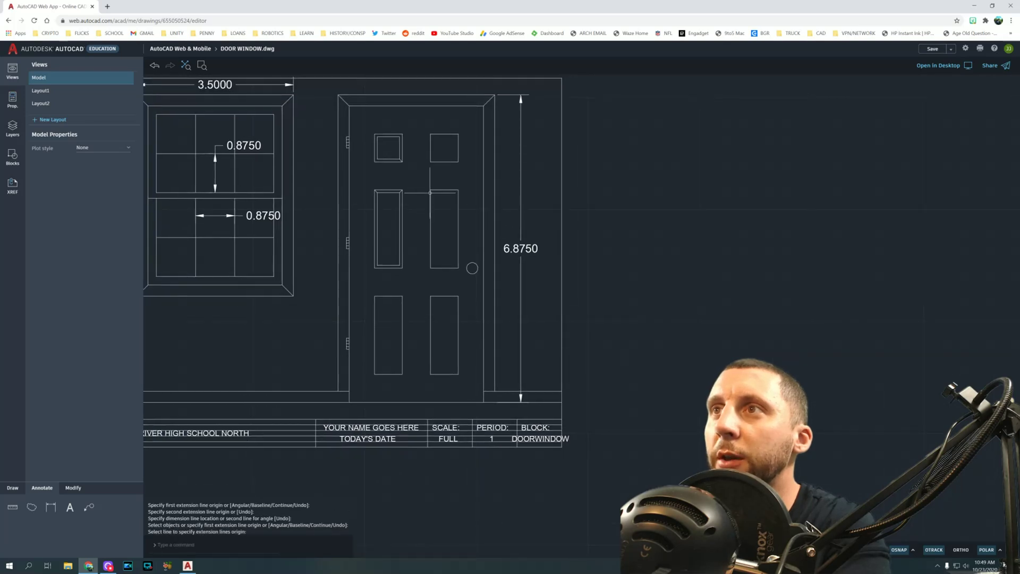
Dimension the door panels: 0.6250 panel spacing and 1.7500 middle panel height
key("Return")
left_click(431, 190)
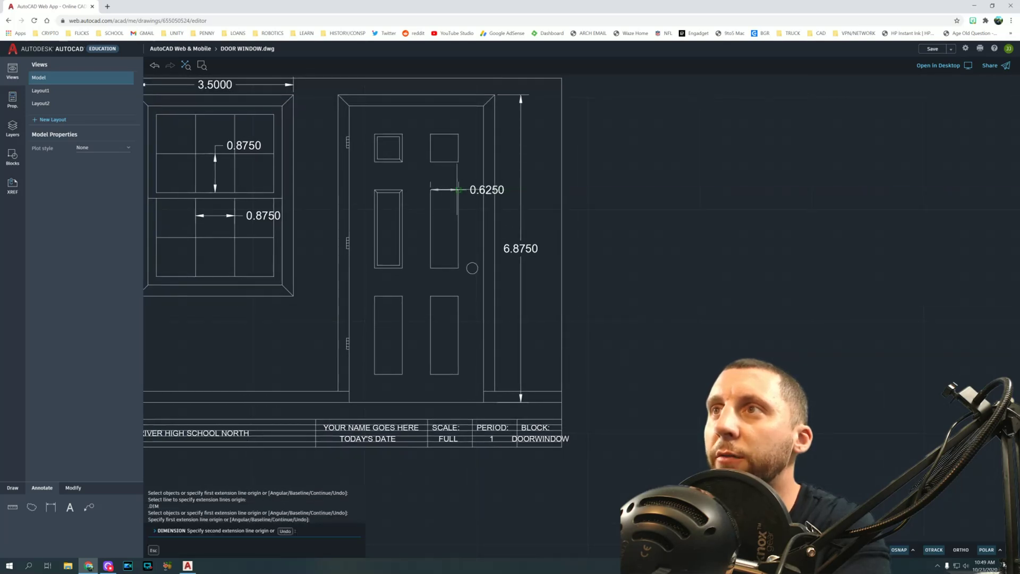
left_click(458, 190)
left_click(467, 179)
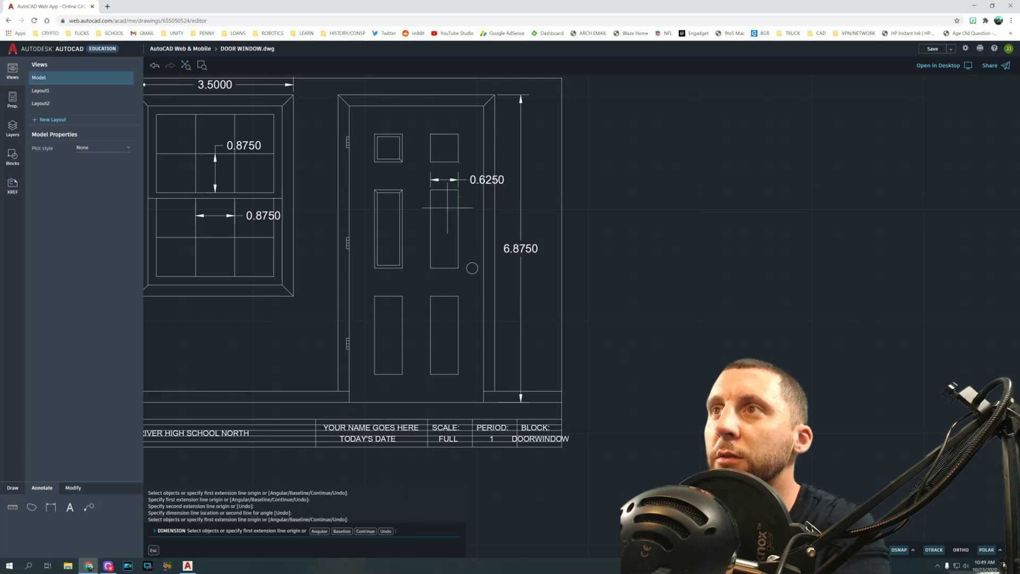
key("Return")
key("Return")
left_click(431, 190)
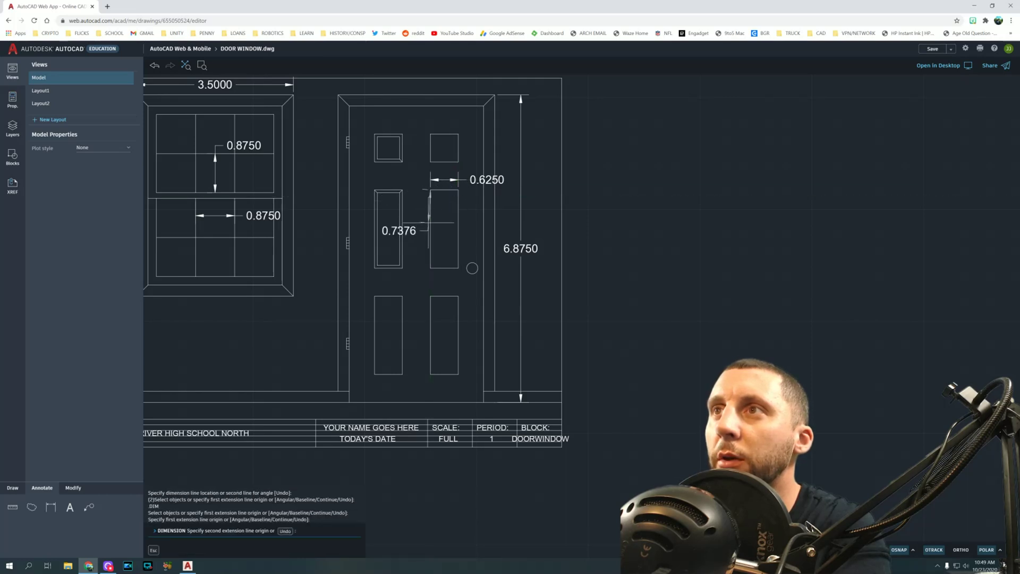
left_click(430, 268)
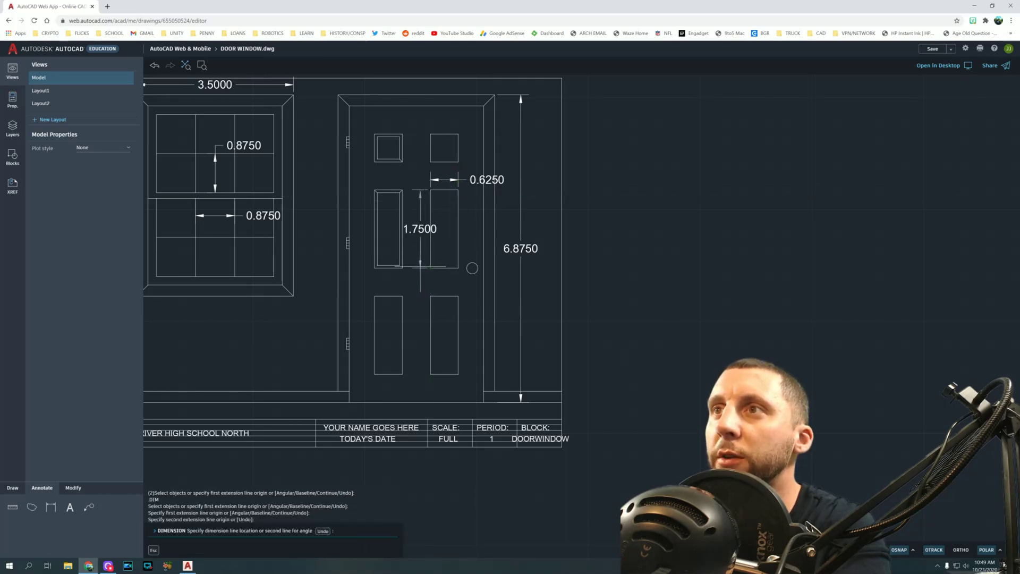
left_click(419, 266)
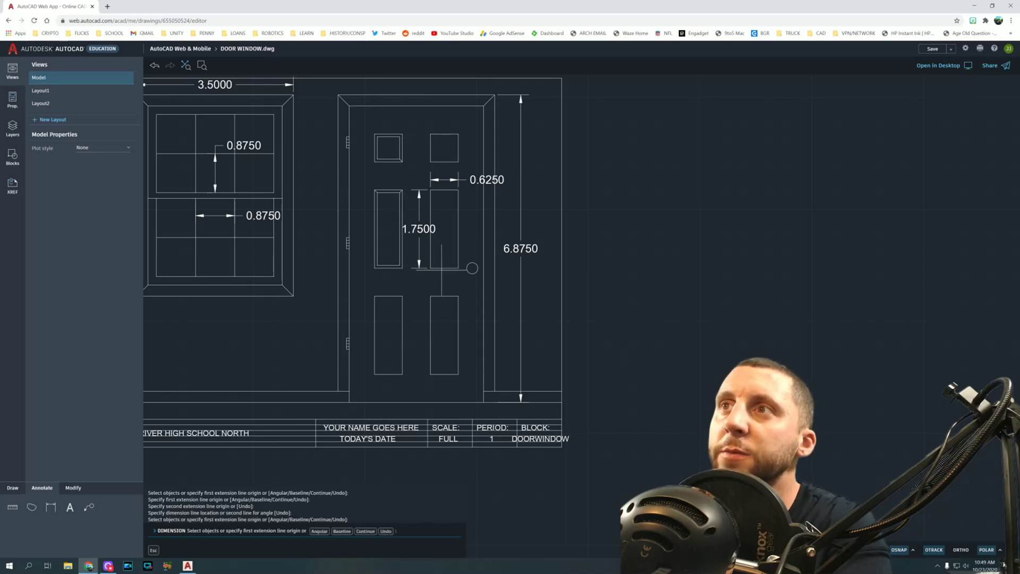
scroll(439, 286, "down", 2)
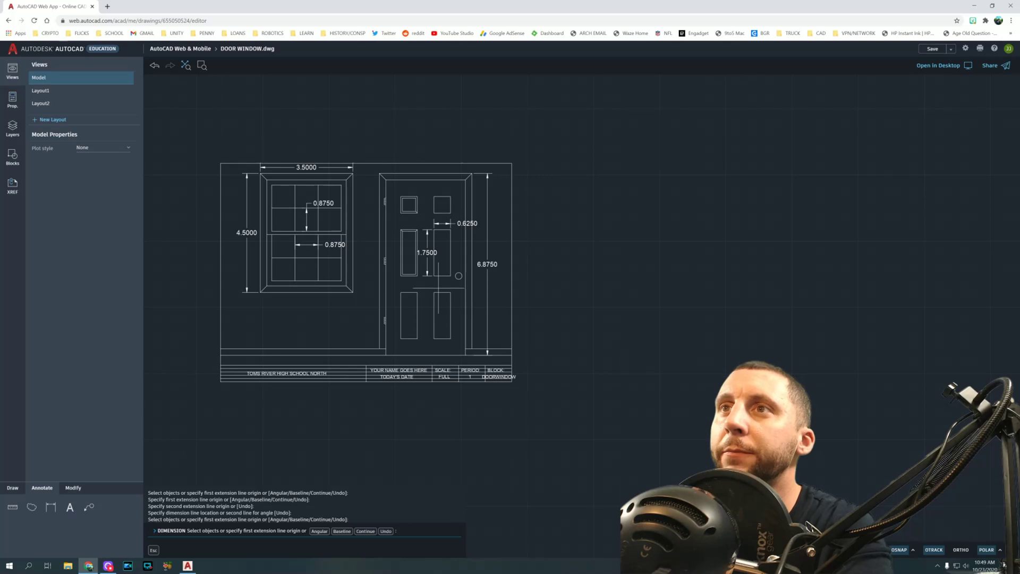
scroll(439, 289, "up", 1)
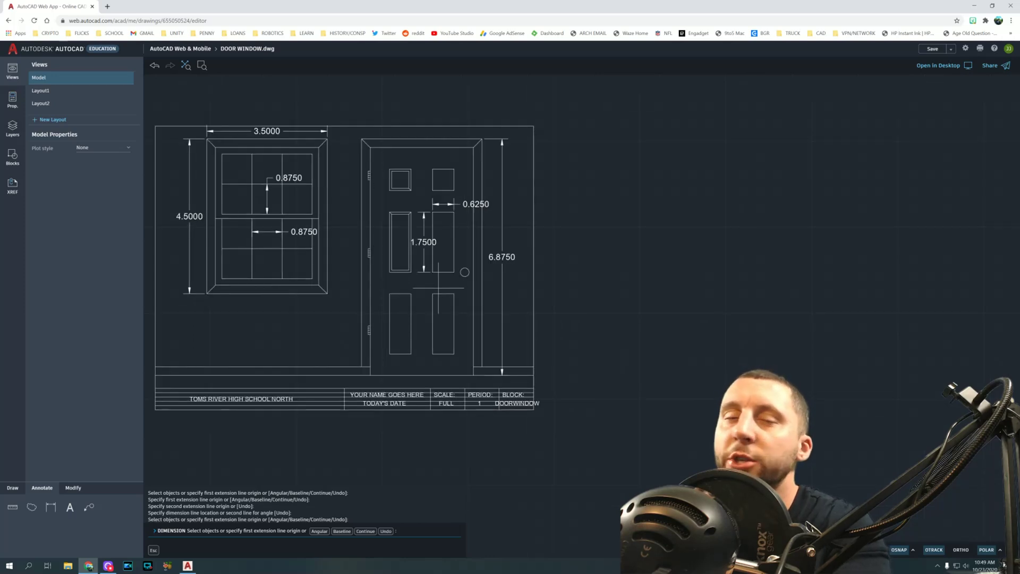